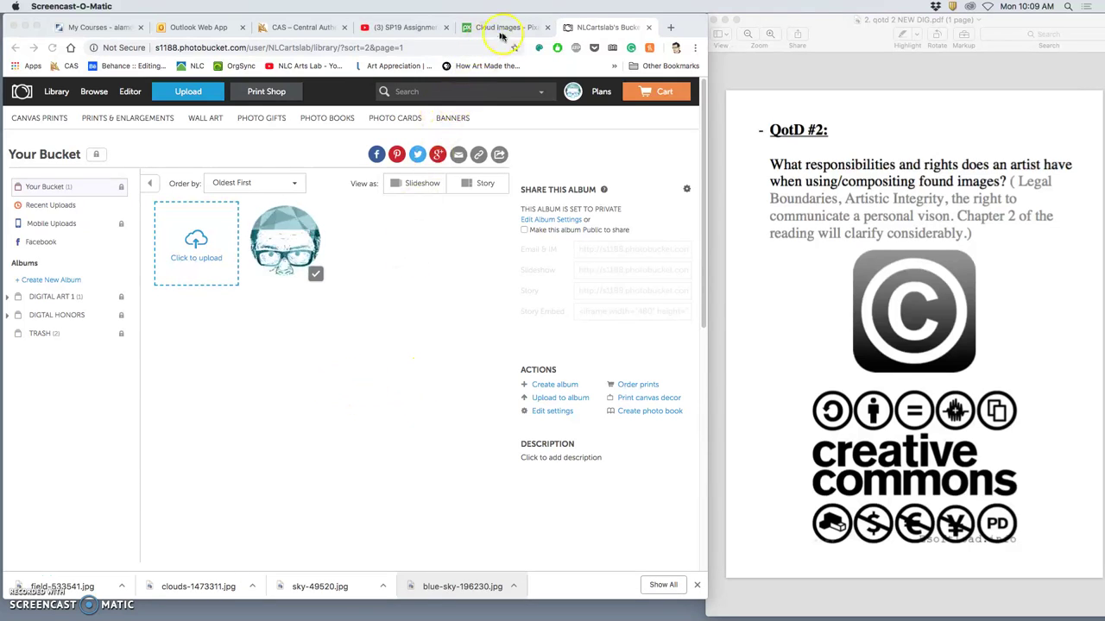
# Step: Expand DIGITAL ART 1 > Digital I Assignments and open the Assignment 4 Cloud Creature album
pyautogui.click(8, 299)
pyautogui.click(9, 299)
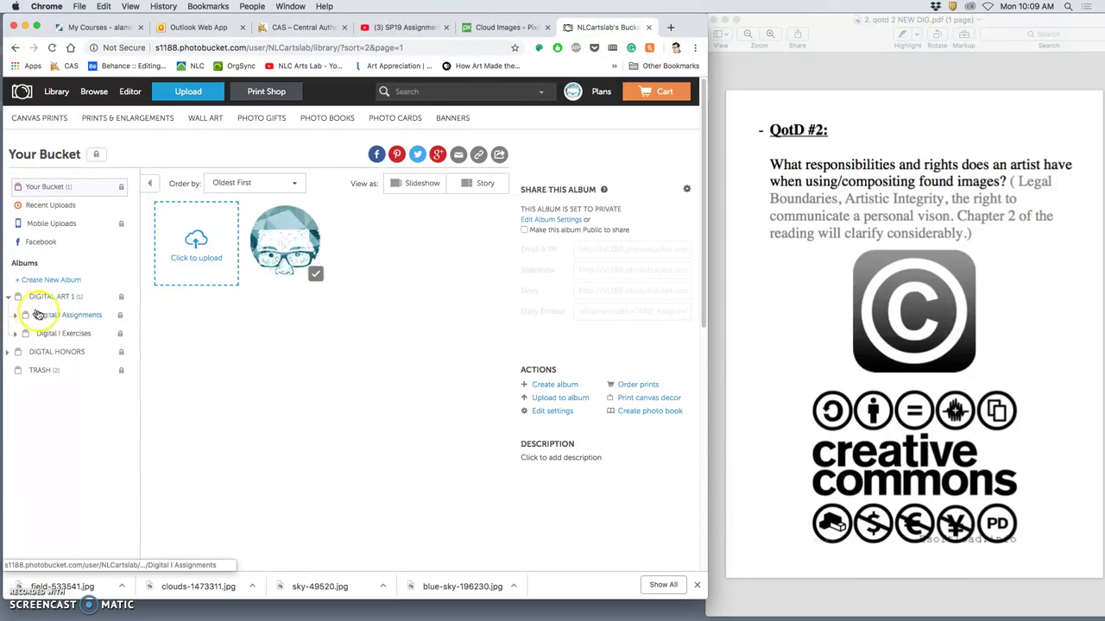
pyautogui.click(15, 316)
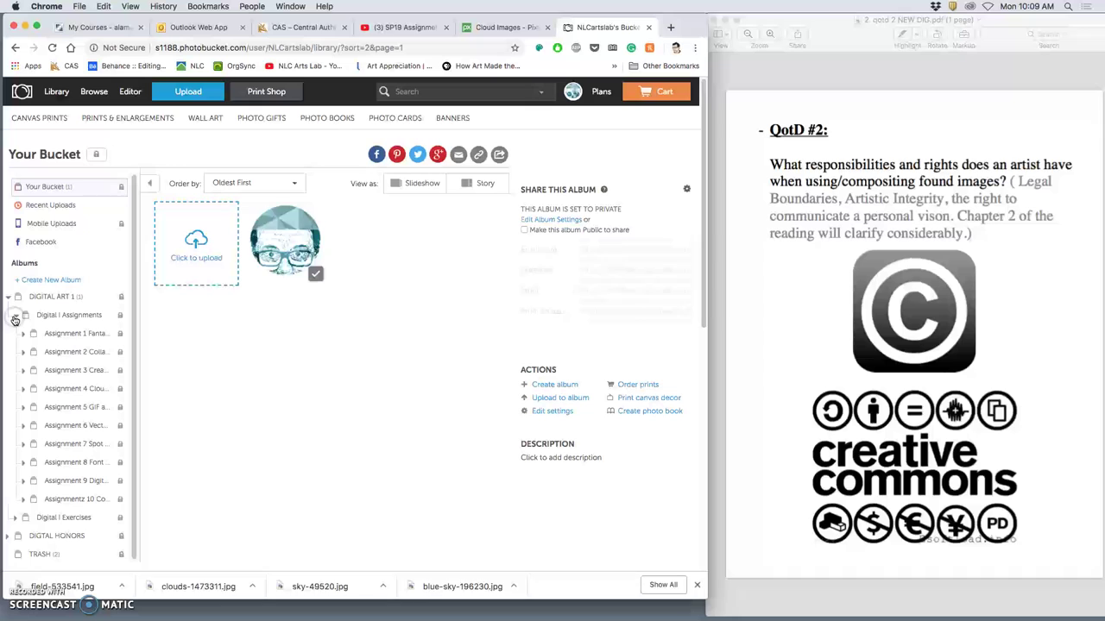
pyautogui.click(69, 388)
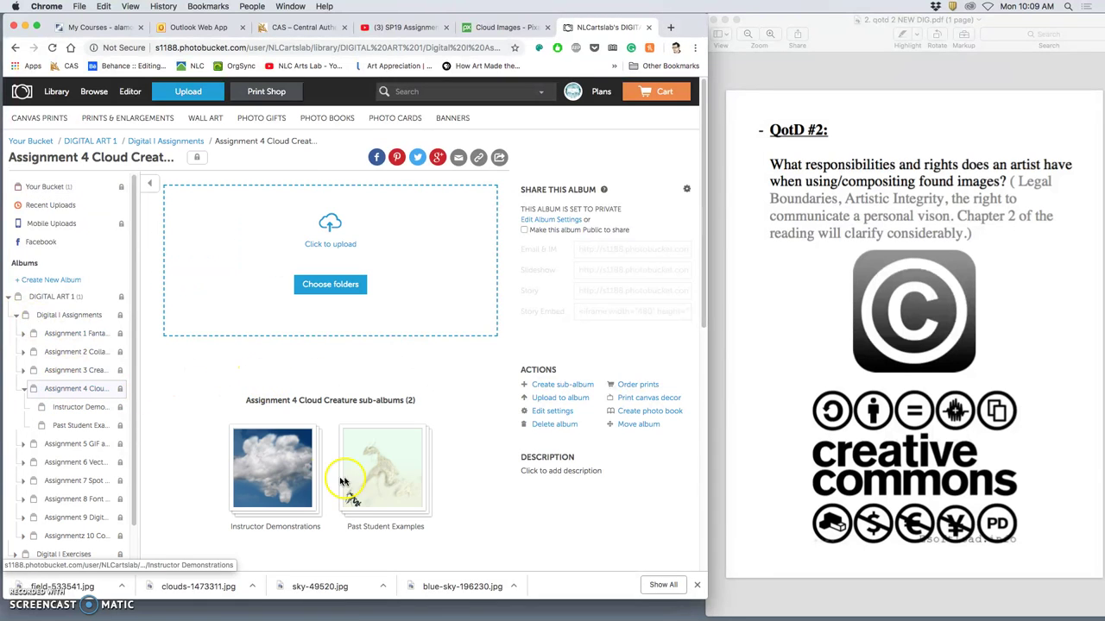
pyautogui.click(382, 478)
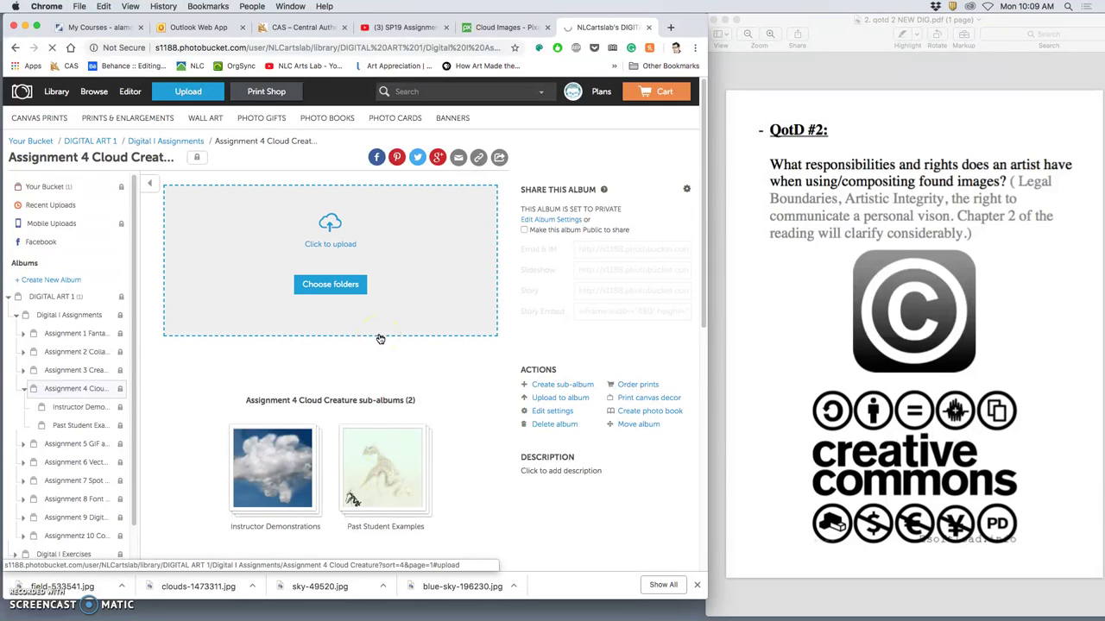
pyautogui.click(390, 455)
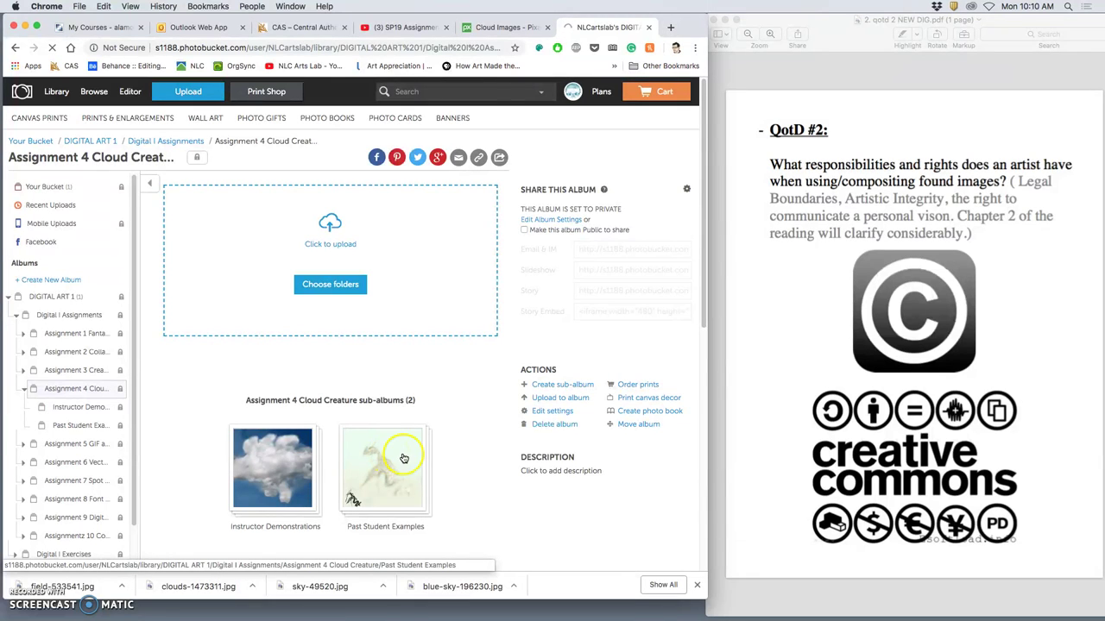
# Step: Open a Past Student Examples photo full size and advance to the tree-topped turtle example
pyautogui.click(403, 459)
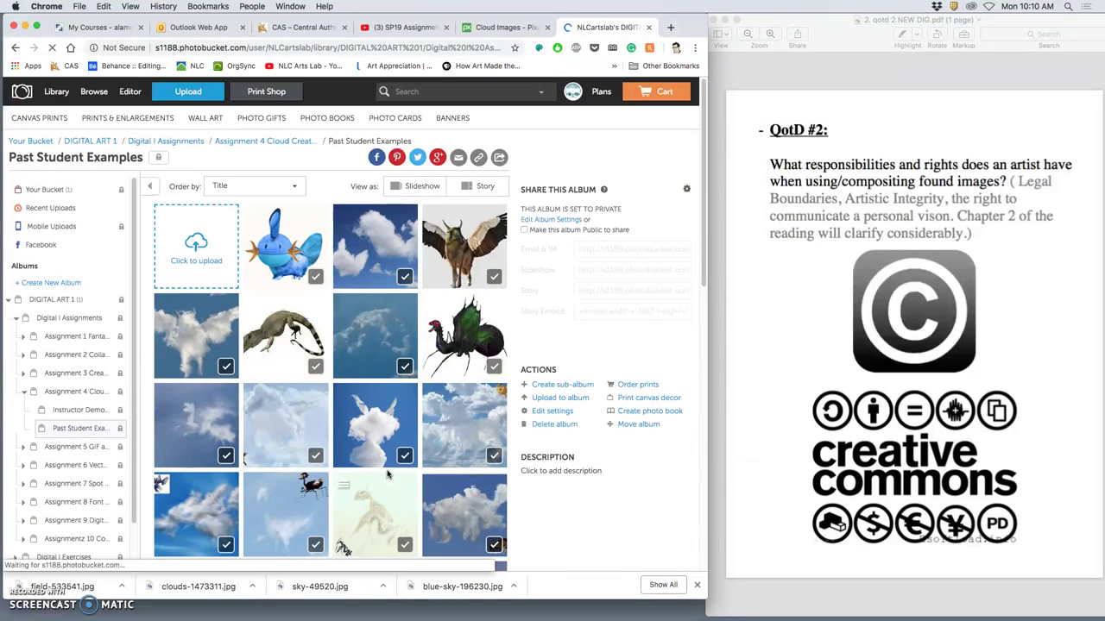
pyautogui.click(388, 471)
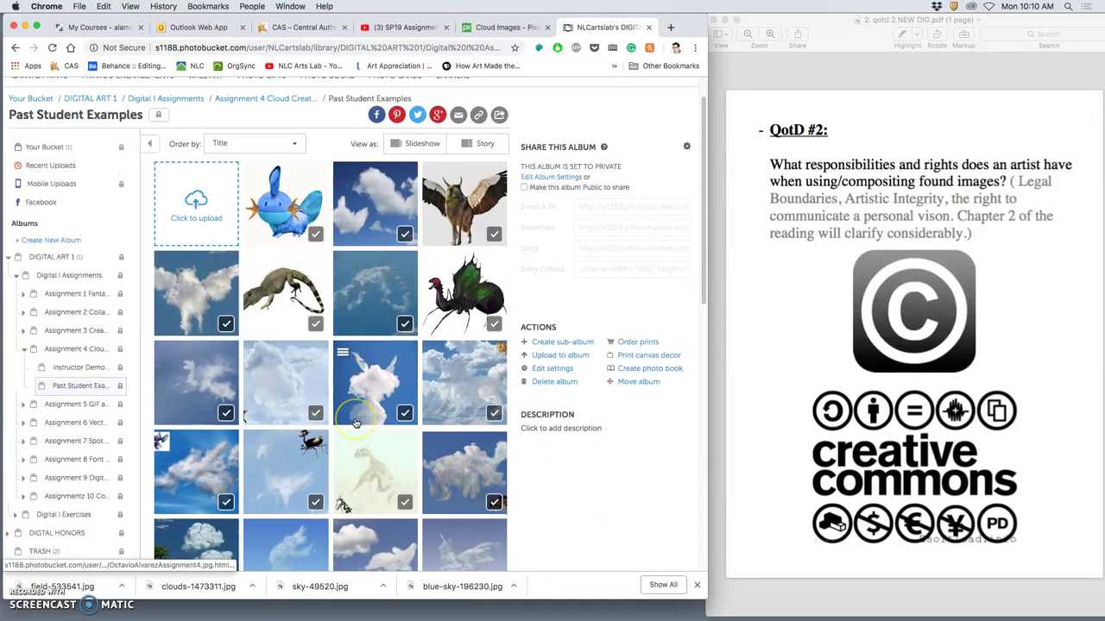
pyautogui.scroll(-5, 356, 423)
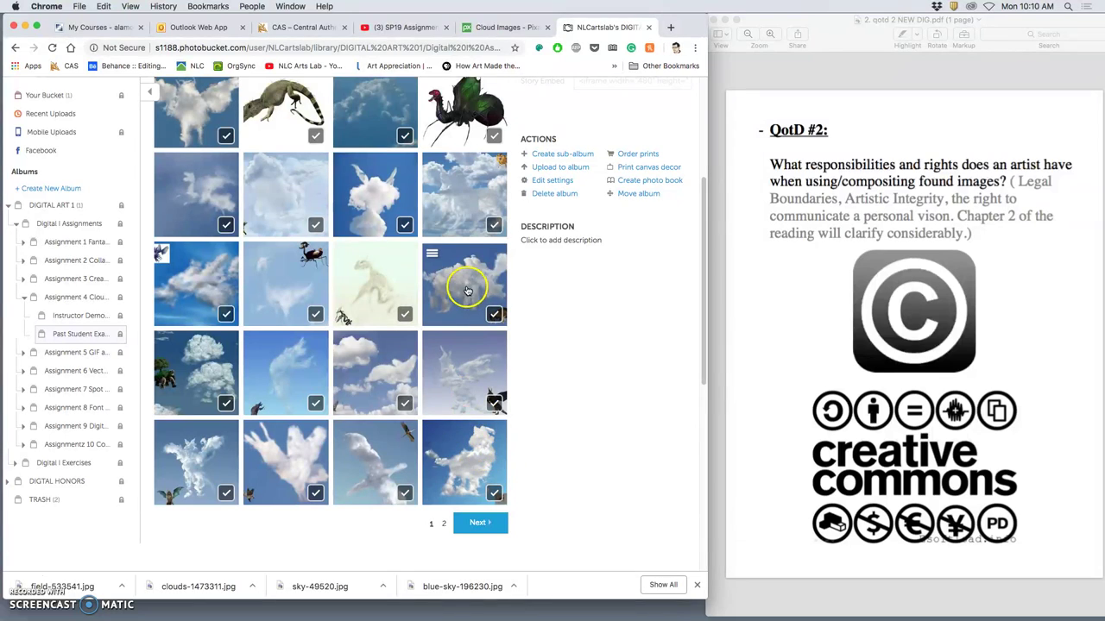
pyautogui.click(450, 309)
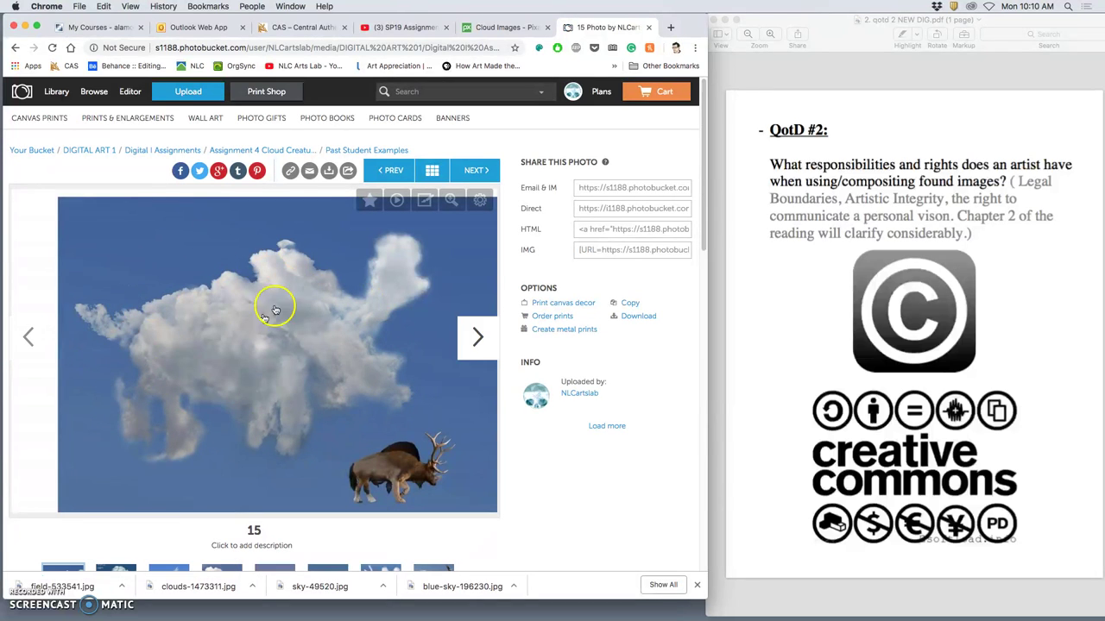
pyautogui.click(477, 337)
pyautogui.click(403, 465)
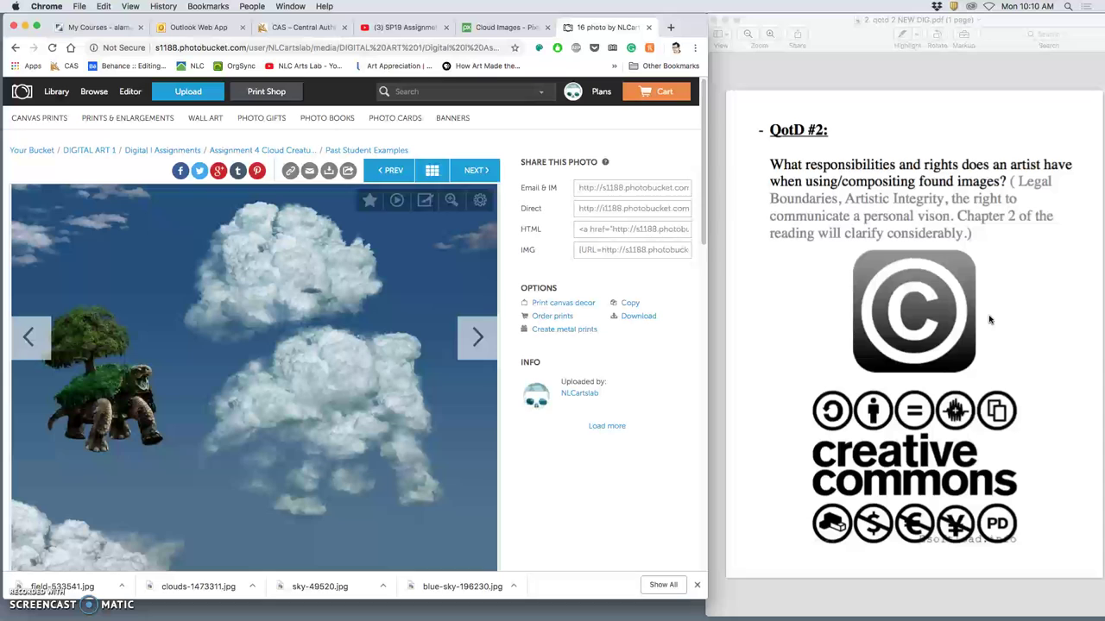
# Step: Leave the student example and switch to the Pixabay 'cloud' image results
pyautogui.click(981, 318)
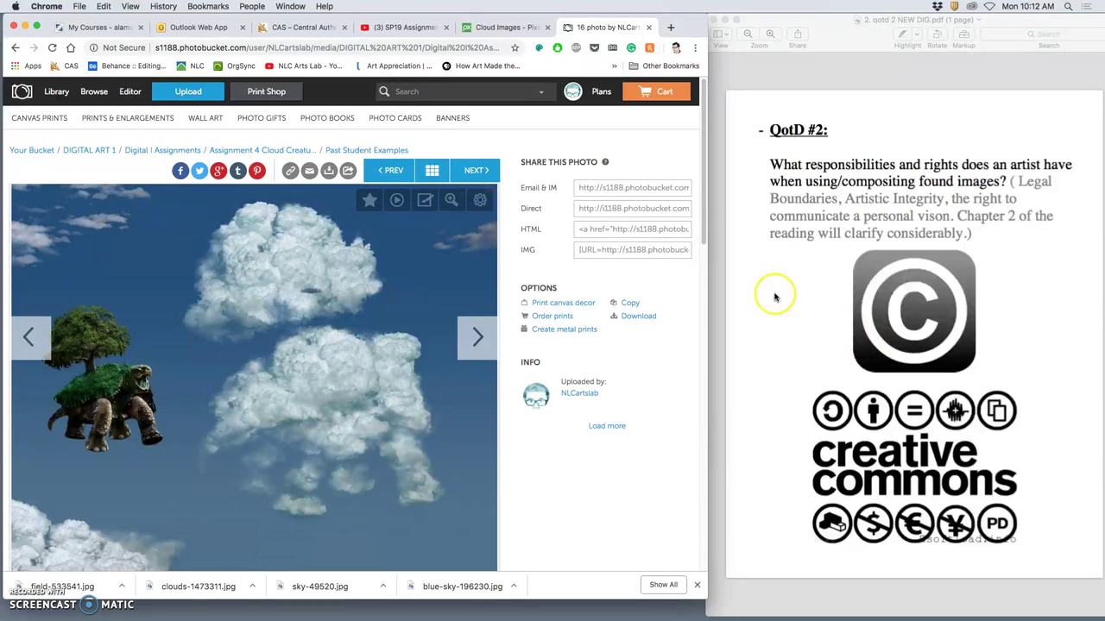
pyautogui.click(496, 29)
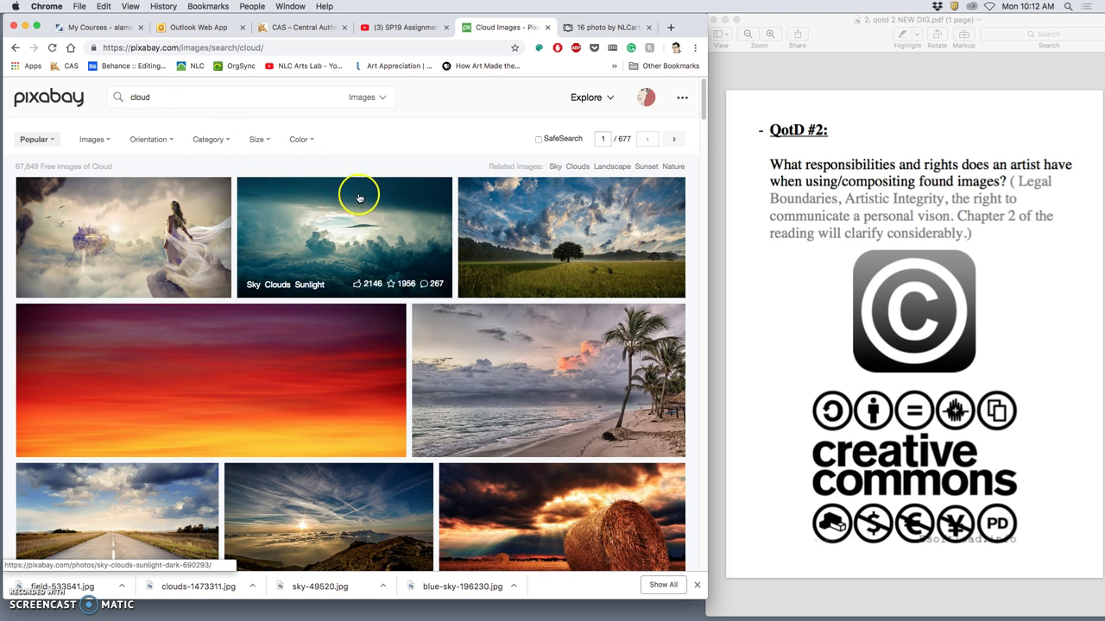
# Step: Apply a minimum image width filter to the Pixabay cloud results
pyautogui.scroll(-5, 359, 196)
pyautogui.scroll(5, 358, 196)
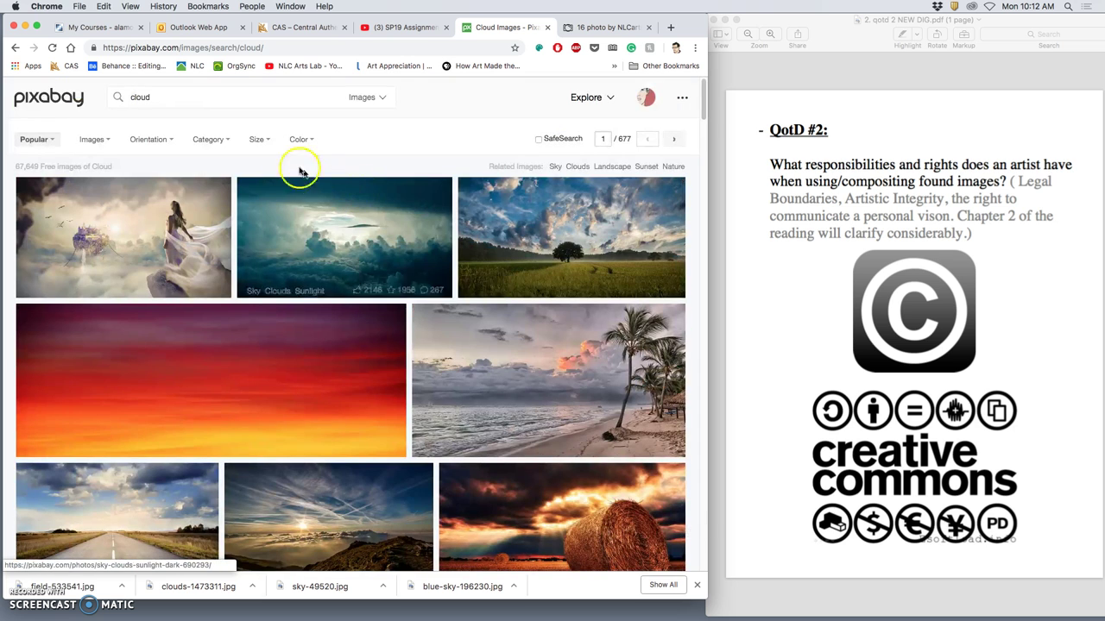
pyautogui.click(261, 139)
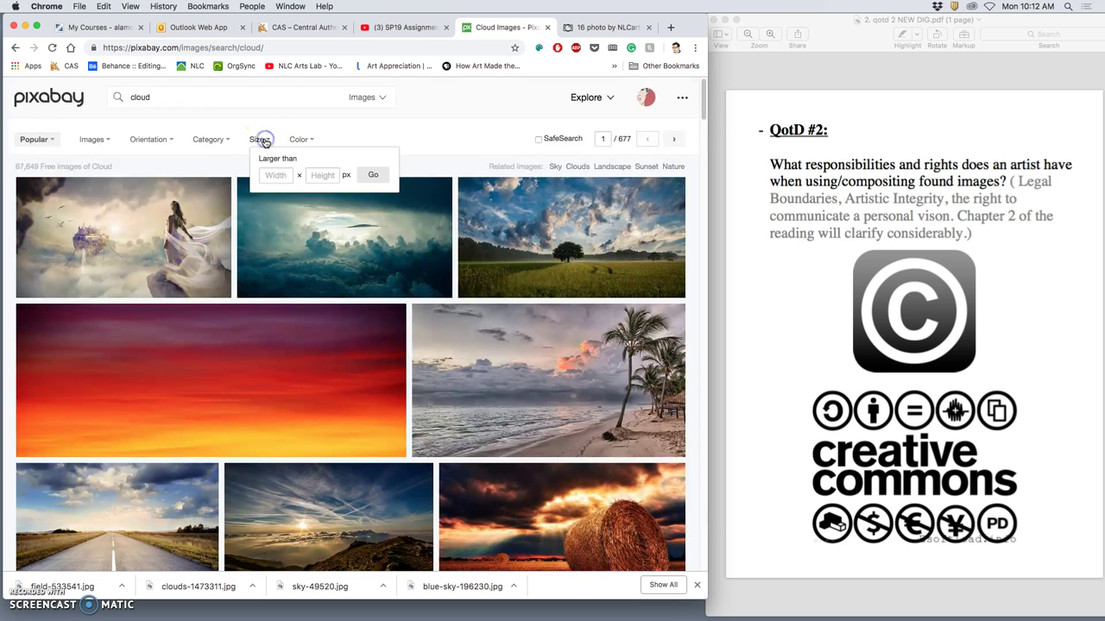
pyautogui.click(287, 178)
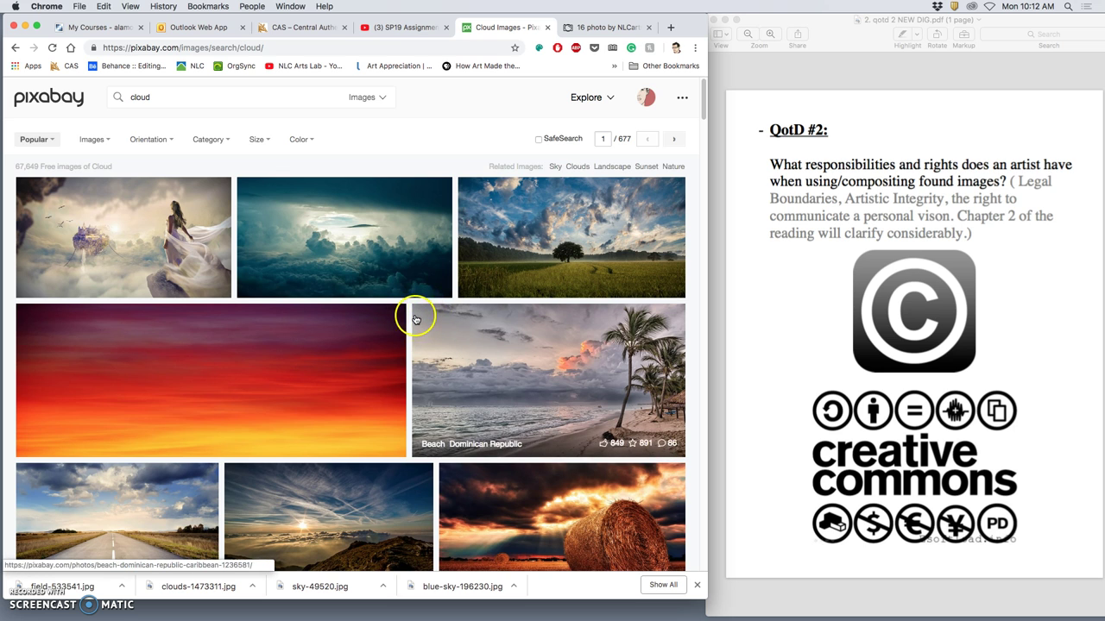
# Step: Open the photo page of the tall white-and-grey cloud image
pyautogui.scroll(-15, 263, 250)
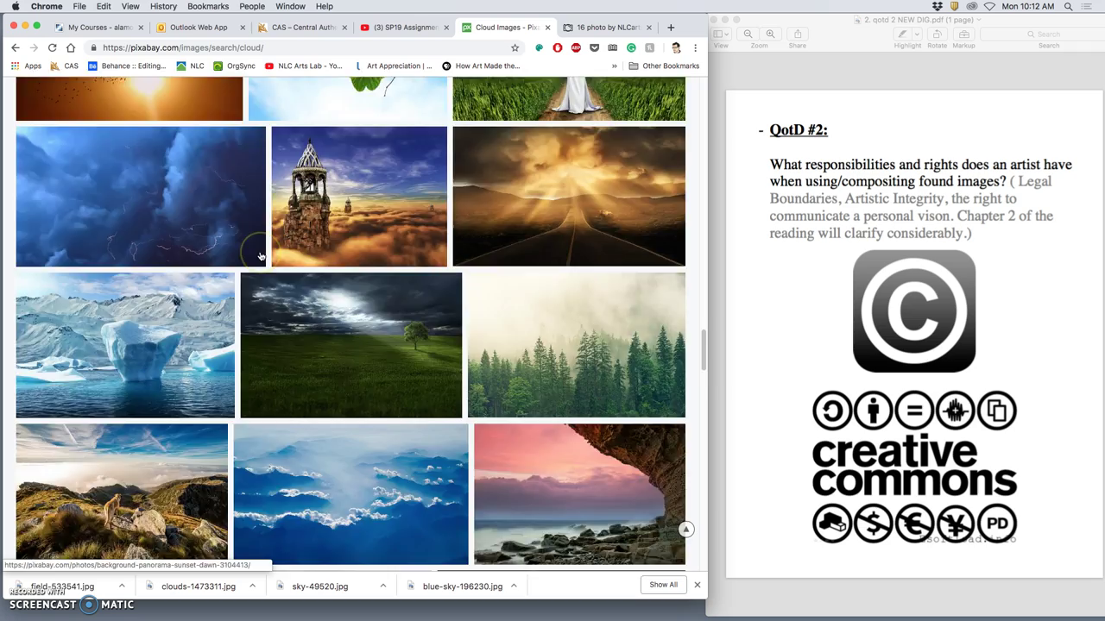
pyautogui.scroll(-20, 260, 256)
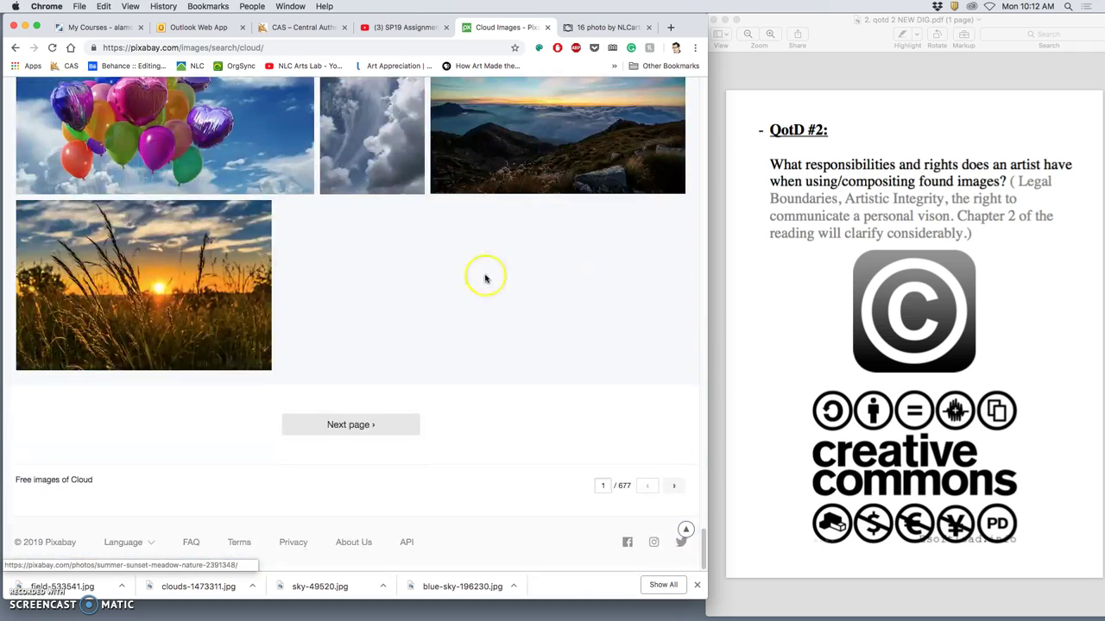
pyautogui.scroll(5, 485, 278)
pyautogui.click(365, 397)
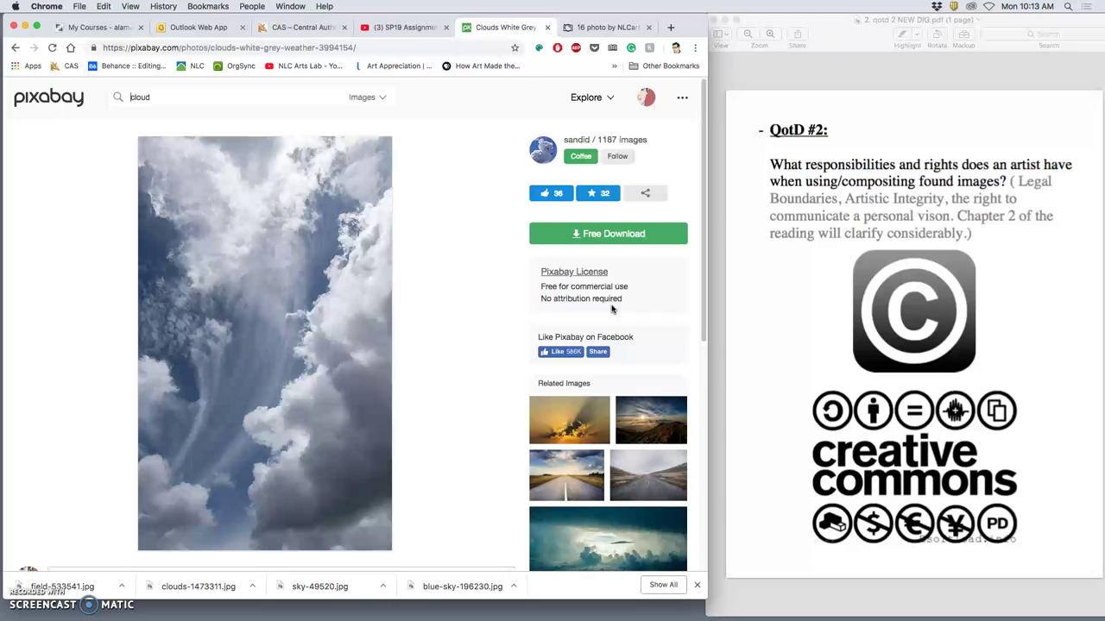
pyautogui.click(606, 293)
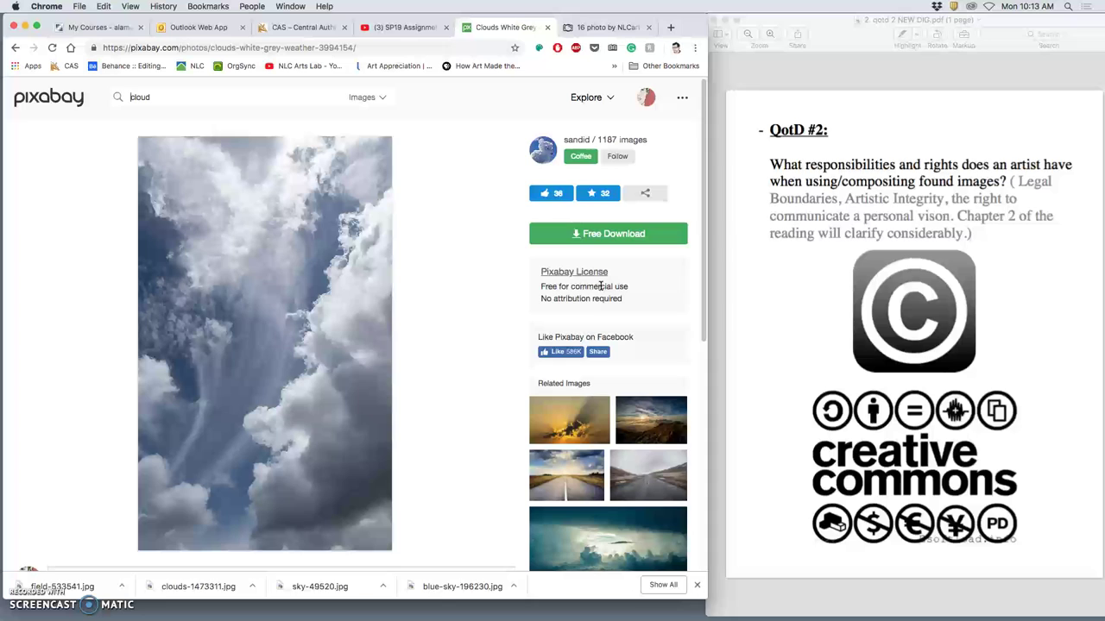
pyautogui.moveTo(565, 271)
pyautogui.mouseDown()
pyautogui.moveTo(541, 231)
pyautogui.moveTo(516, 242)
pyautogui.mouseUp()
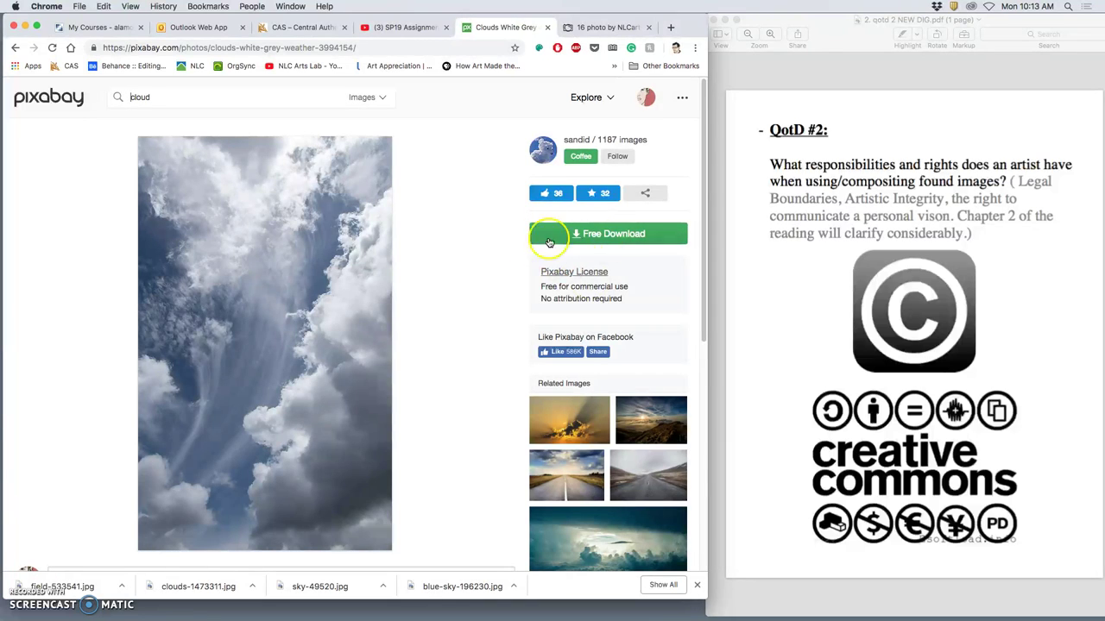
pyautogui.click(591, 241)
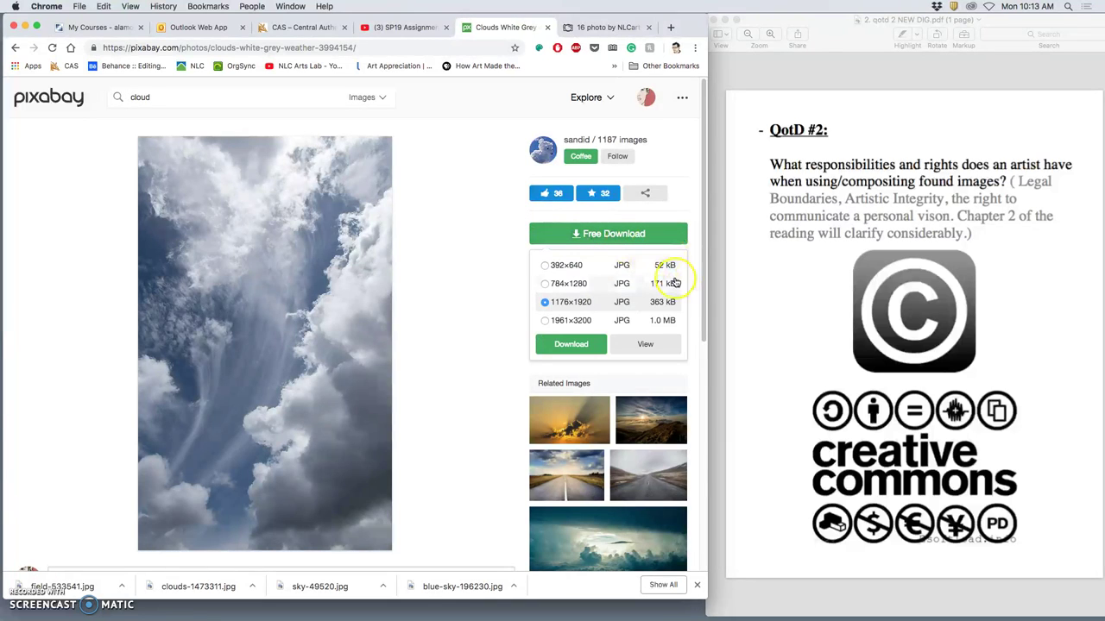
pyautogui.click(545, 321)
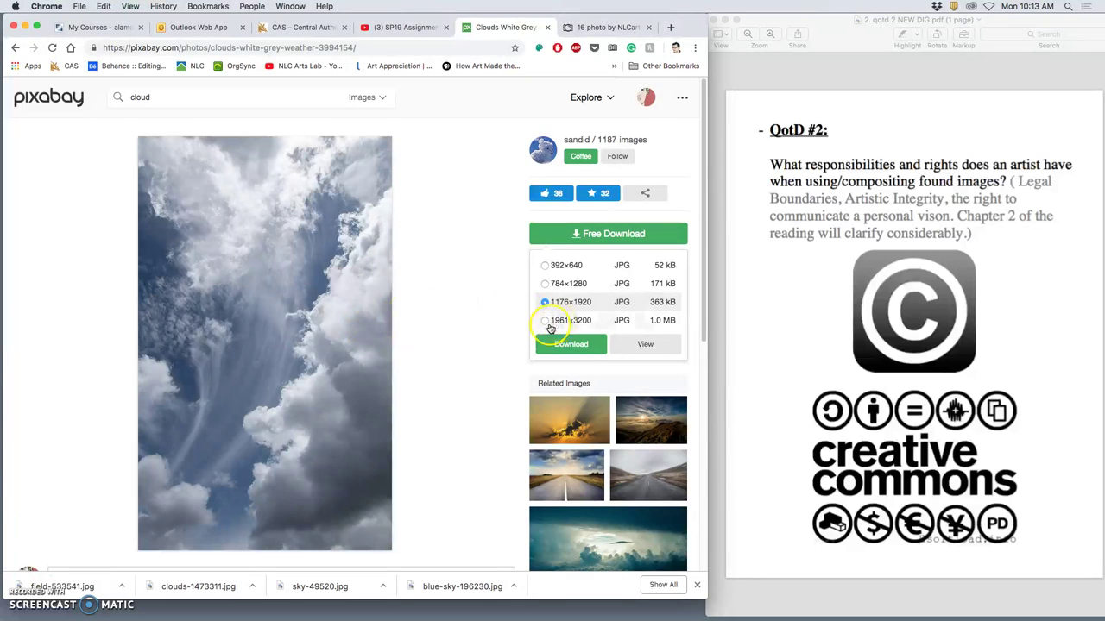
pyautogui.click(491, 321)
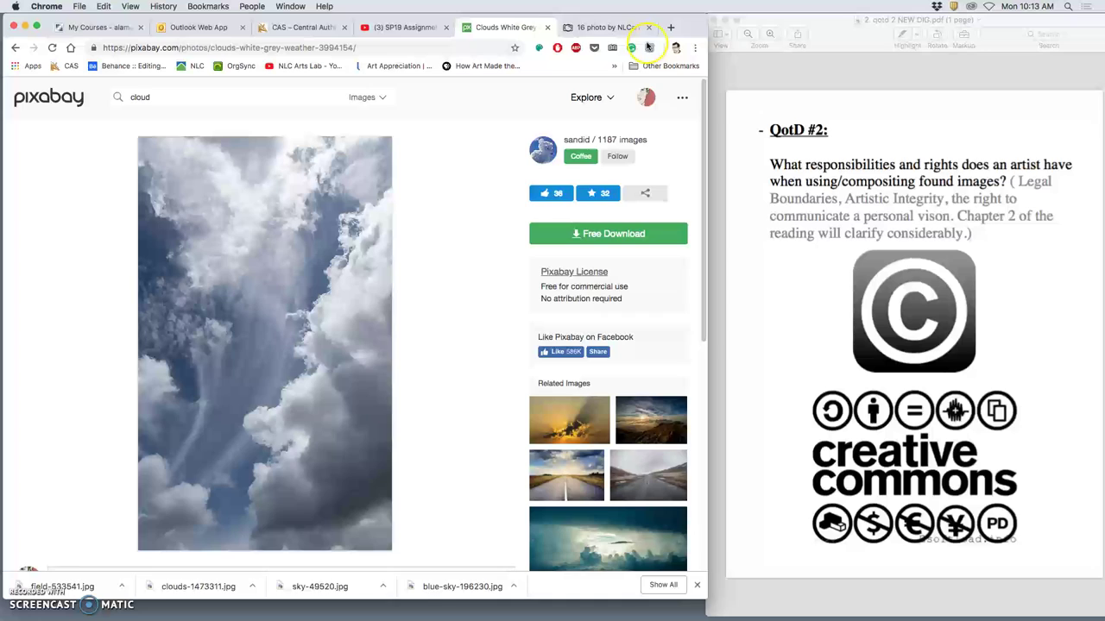
# Step: In a new tab, search Google for 'google images' and show image results
pyautogui.click(670, 26)
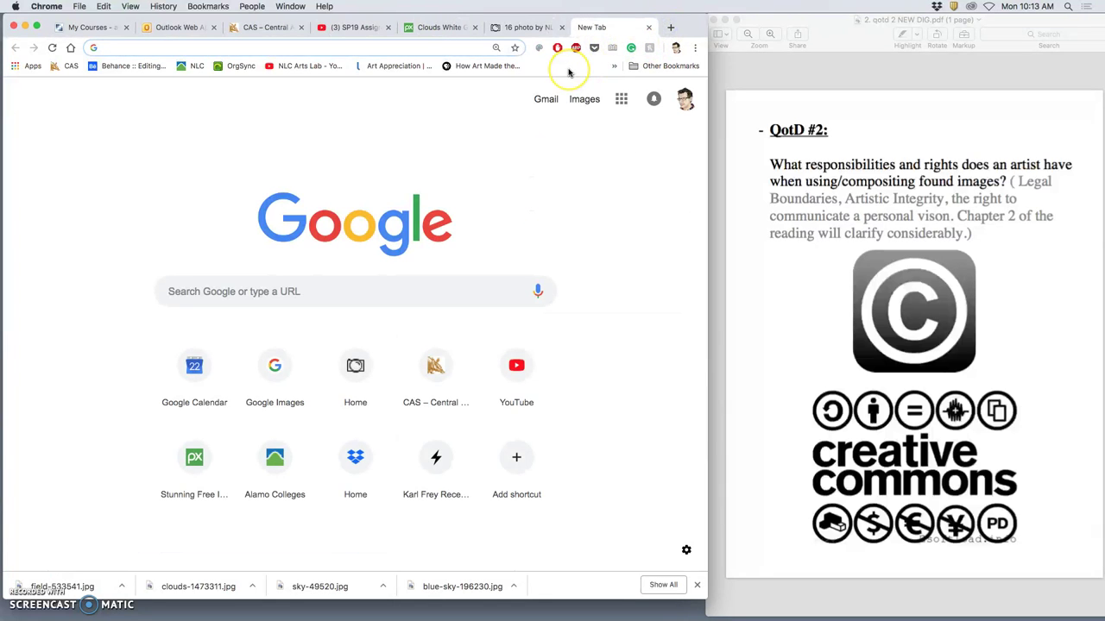
pyautogui.write('google')
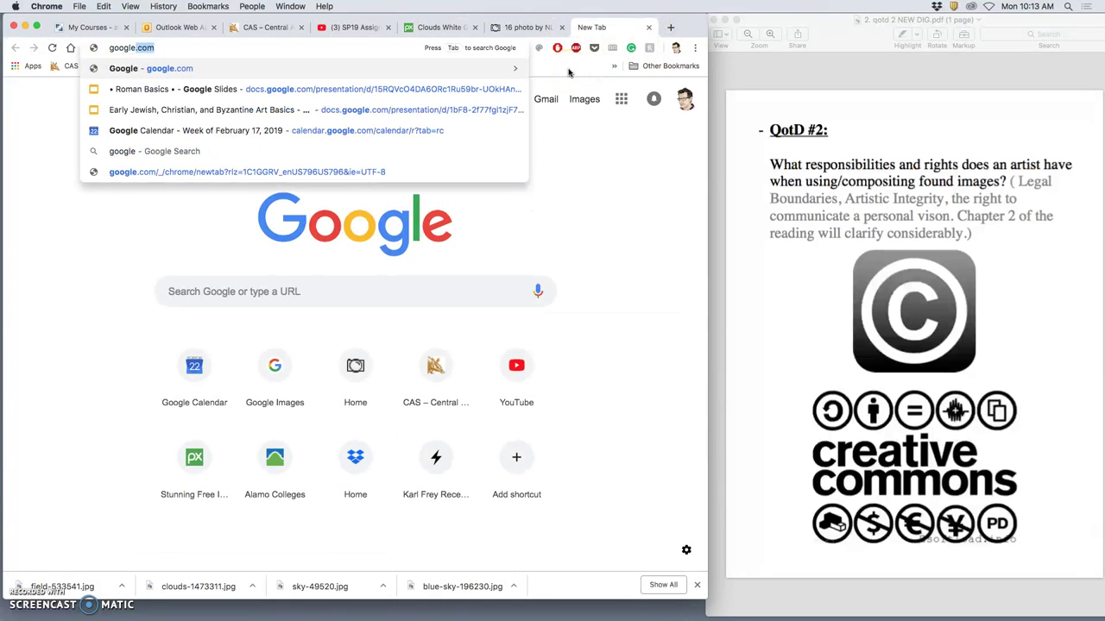
pyautogui.write(' i')
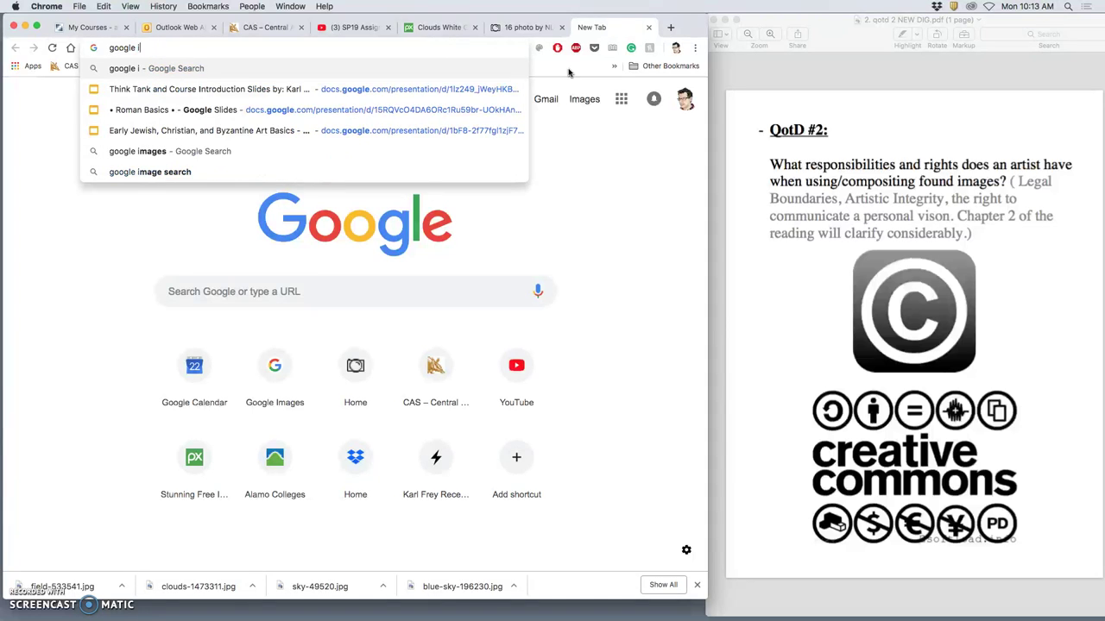
pyautogui.write('mages')
pyautogui.press('Return')
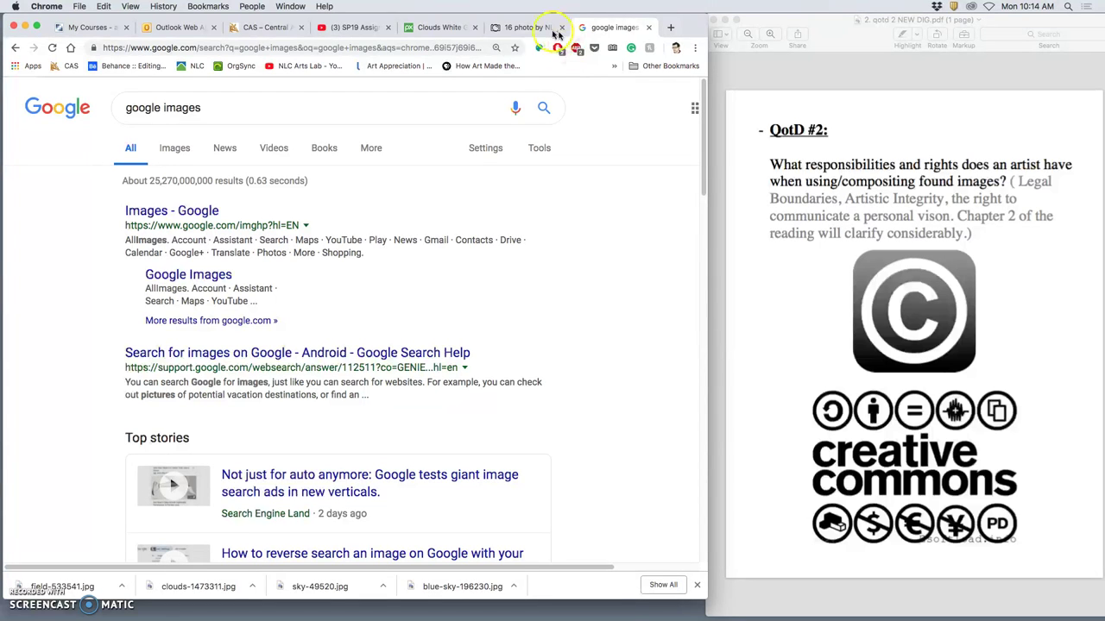
pyautogui.click(183, 153)
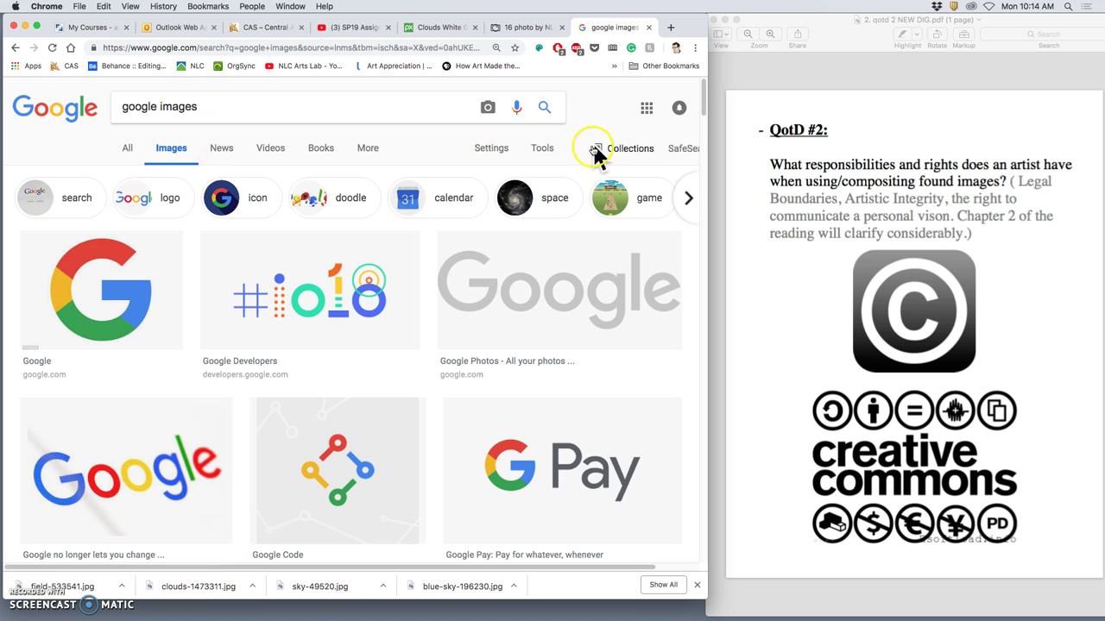
# Step: Filter the image results by size to larger than 4 MP (2272×1704)
pyautogui.click(541, 148)
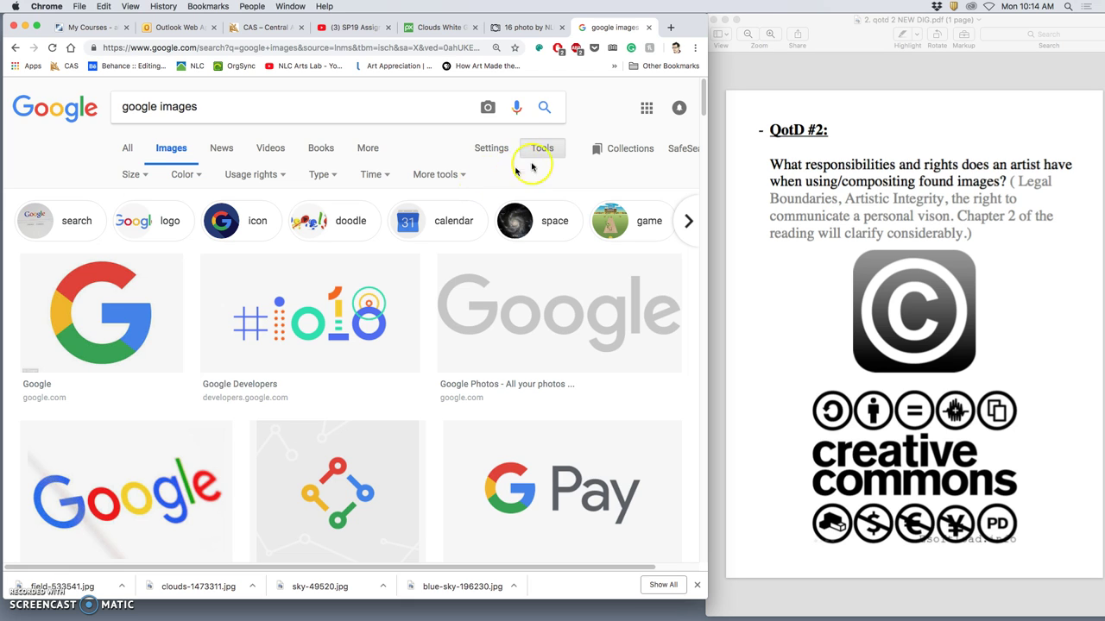
pyautogui.click(138, 175)
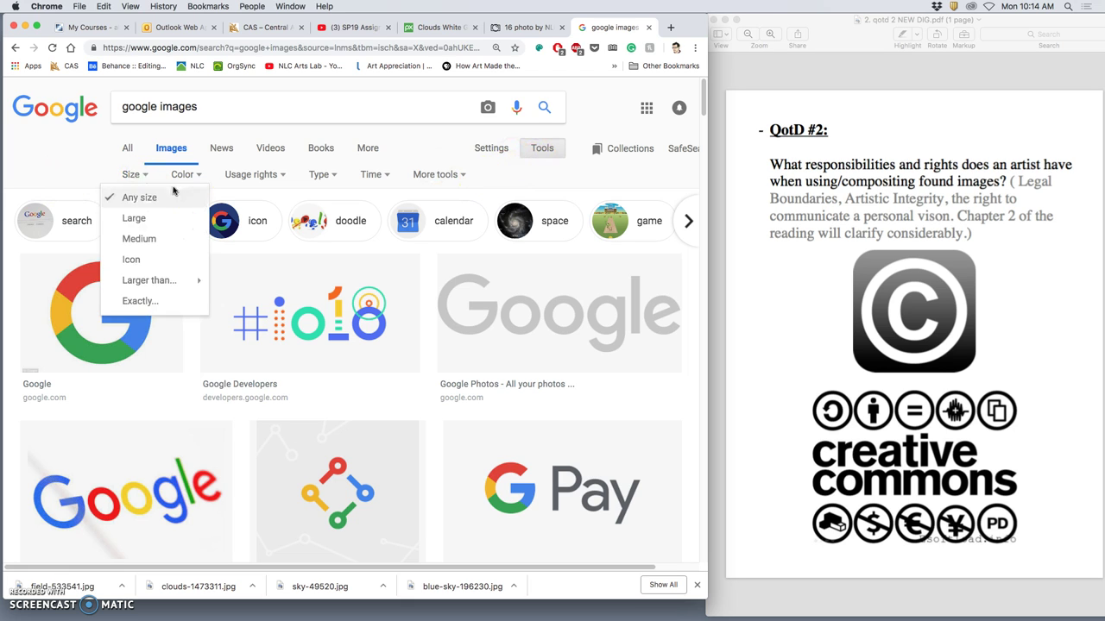
pyautogui.moveTo(153, 282)
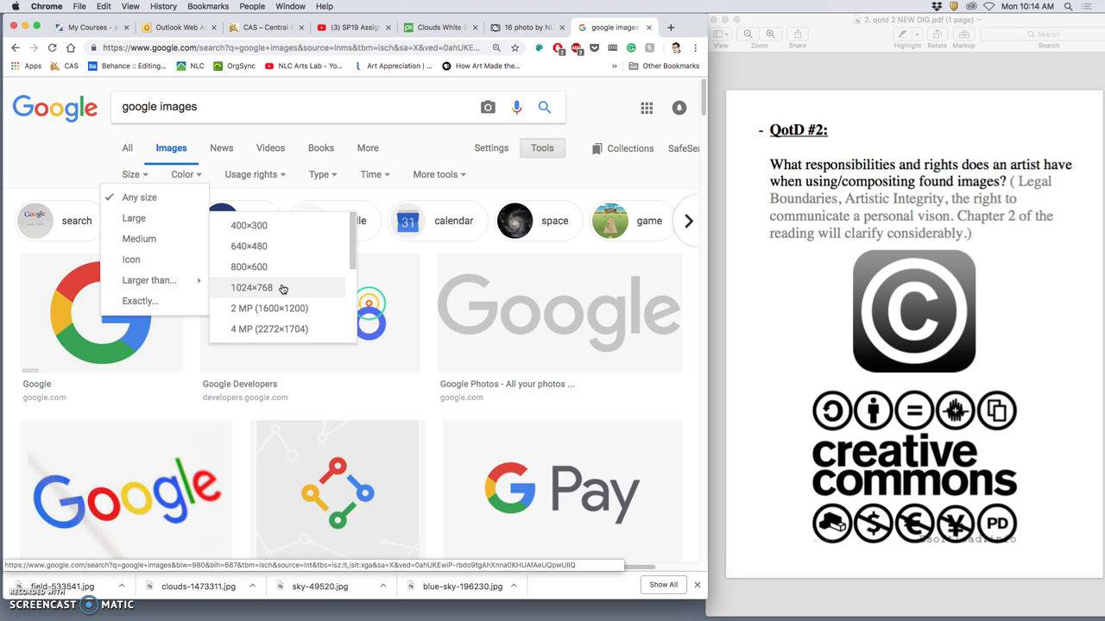
pyautogui.scroll(-1, 283, 287)
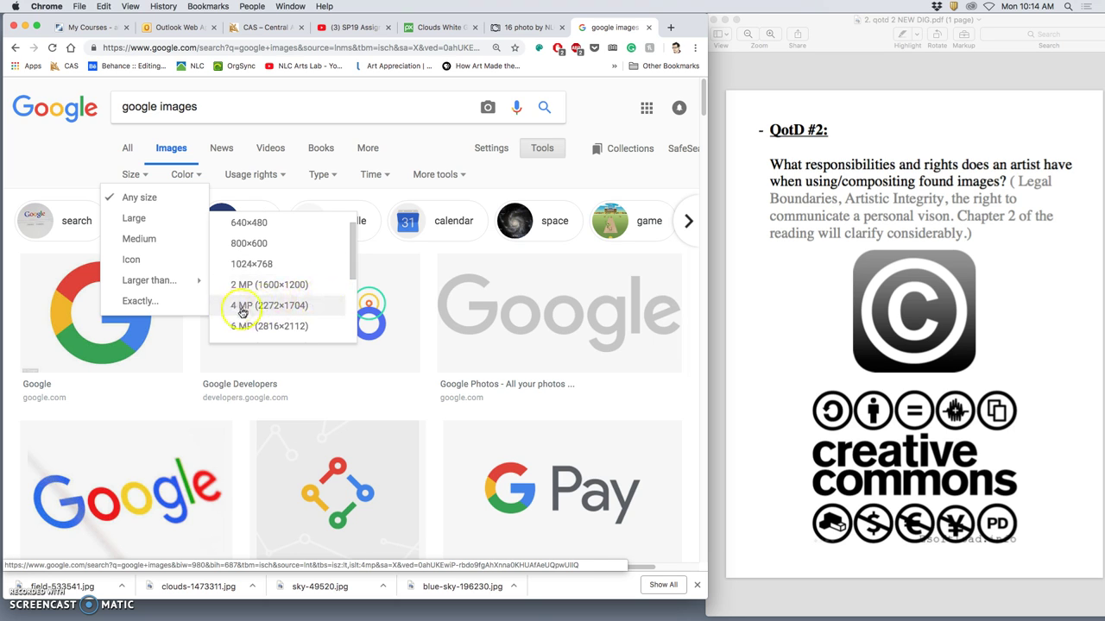
pyautogui.click(261, 312)
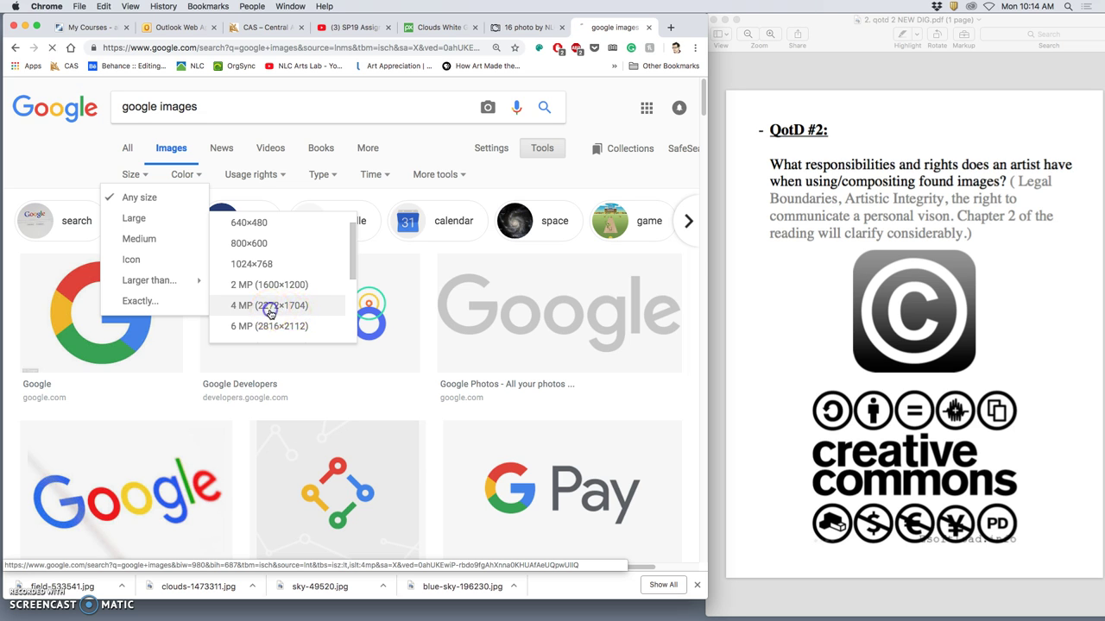
pyautogui.click(269, 309)
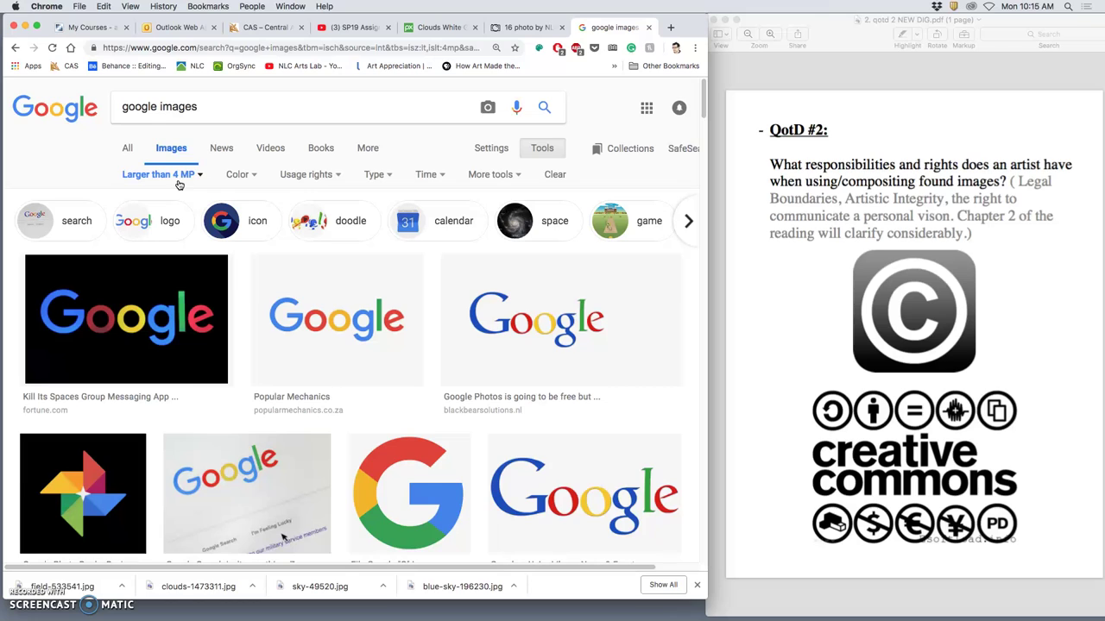
# Step: Replace the search terms 'google images' with 'cloud' and rerun the image search
pyautogui.click(207, 177)
pyautogui.click(211, 107)
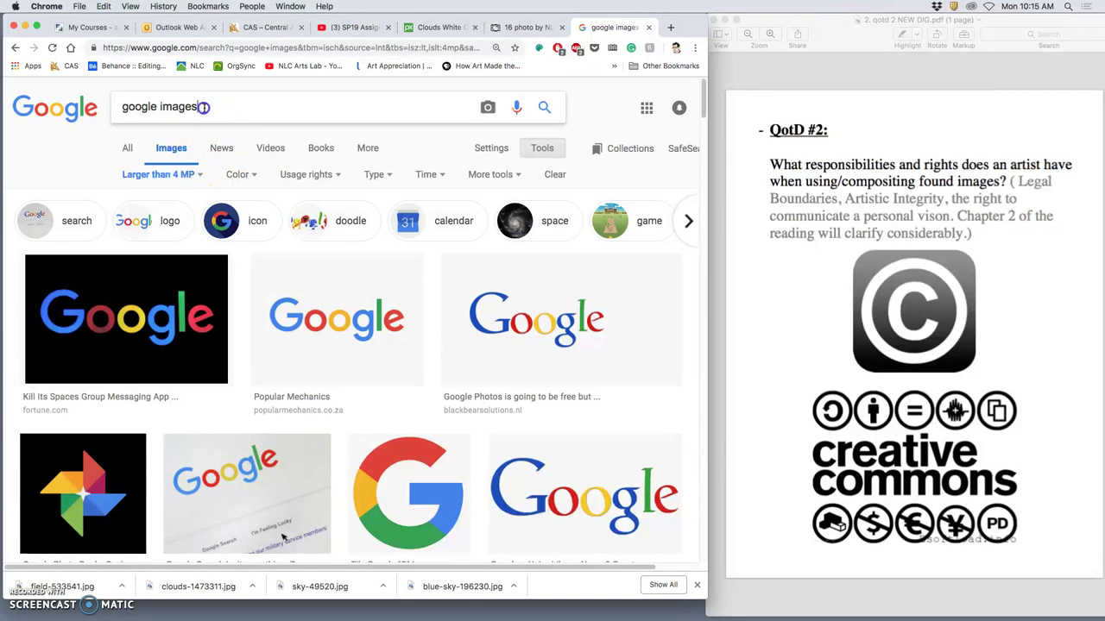
pyautogui.moveTo(227, 109); pyautogui.dragTo(86, 96)
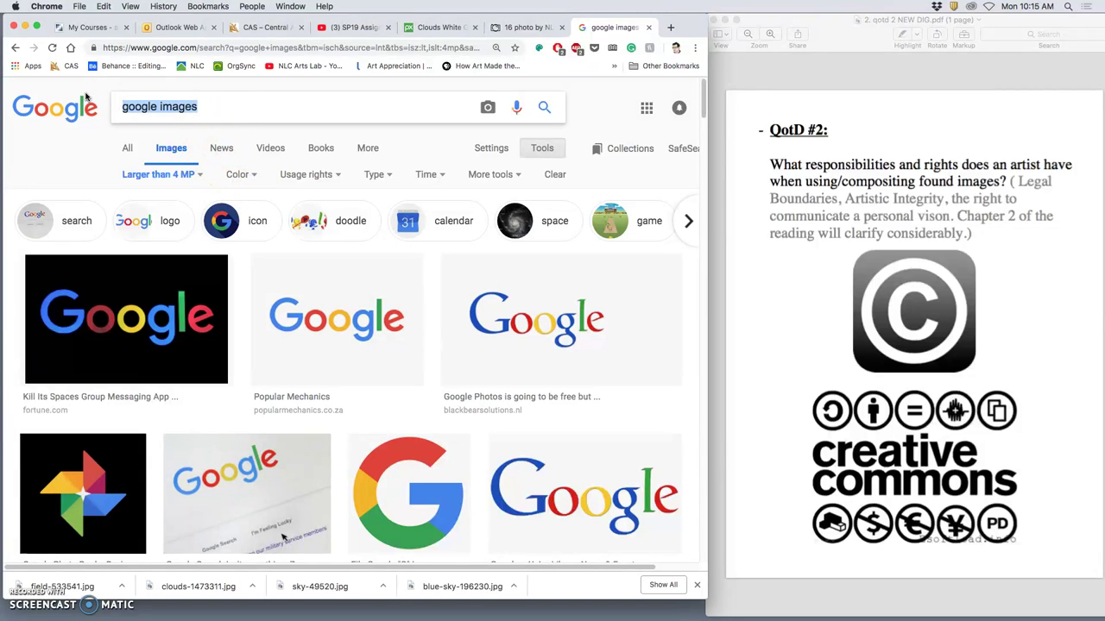
pyautogui.write('cloud')
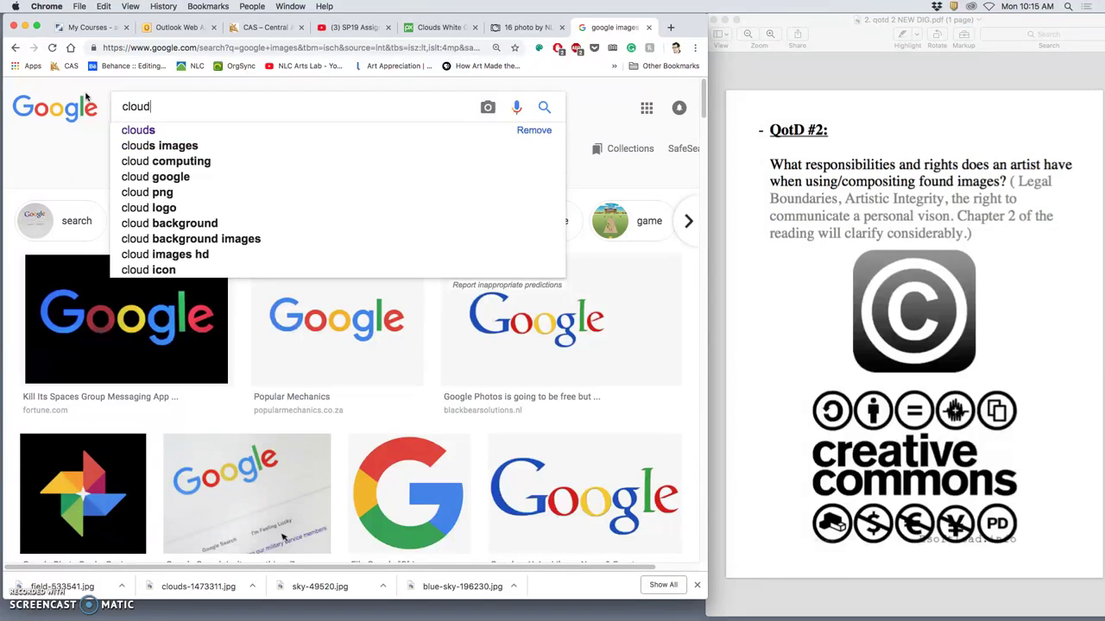
pyautogui.press('Return')
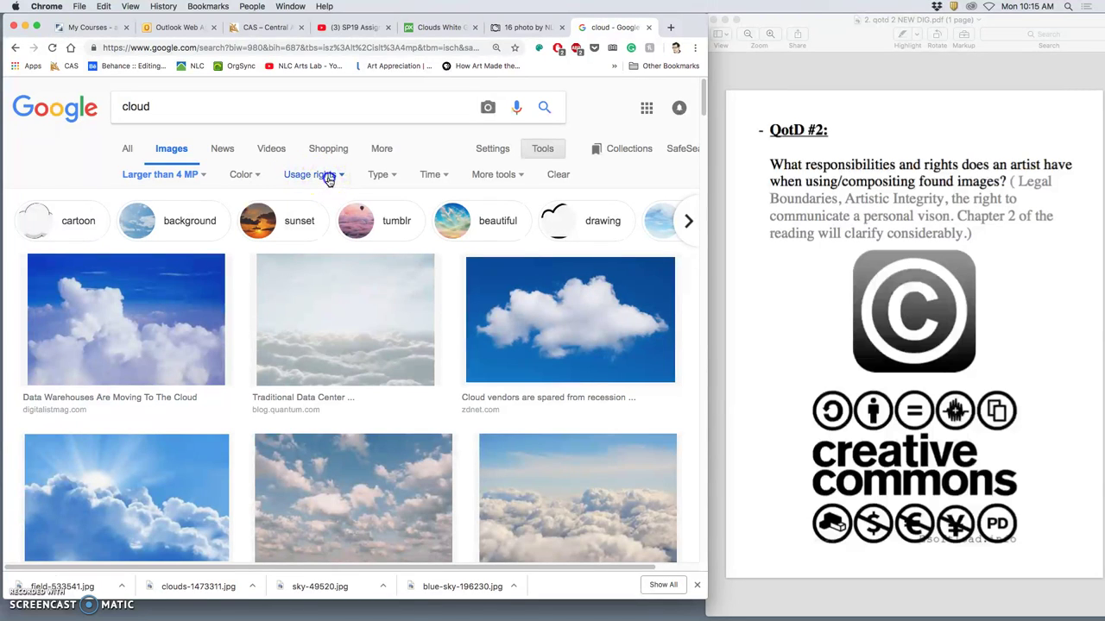
# Step: Add the 'Labeled for reuse' usage-rights filter to the cloud image results
pyautogui.click(326, 179)
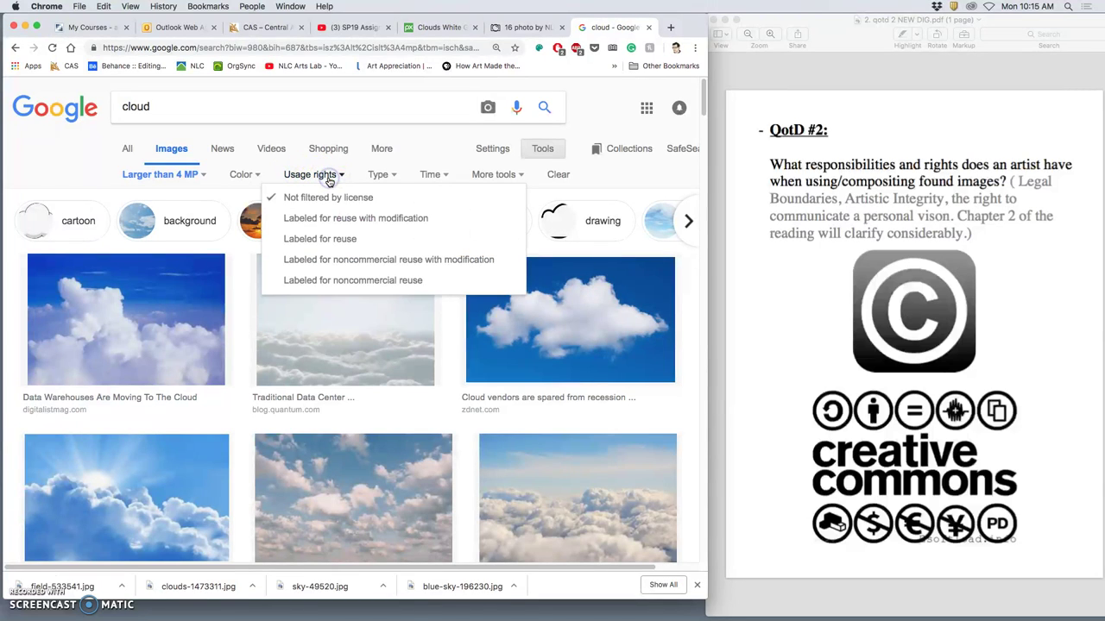
pyautogui.click(327, 244)
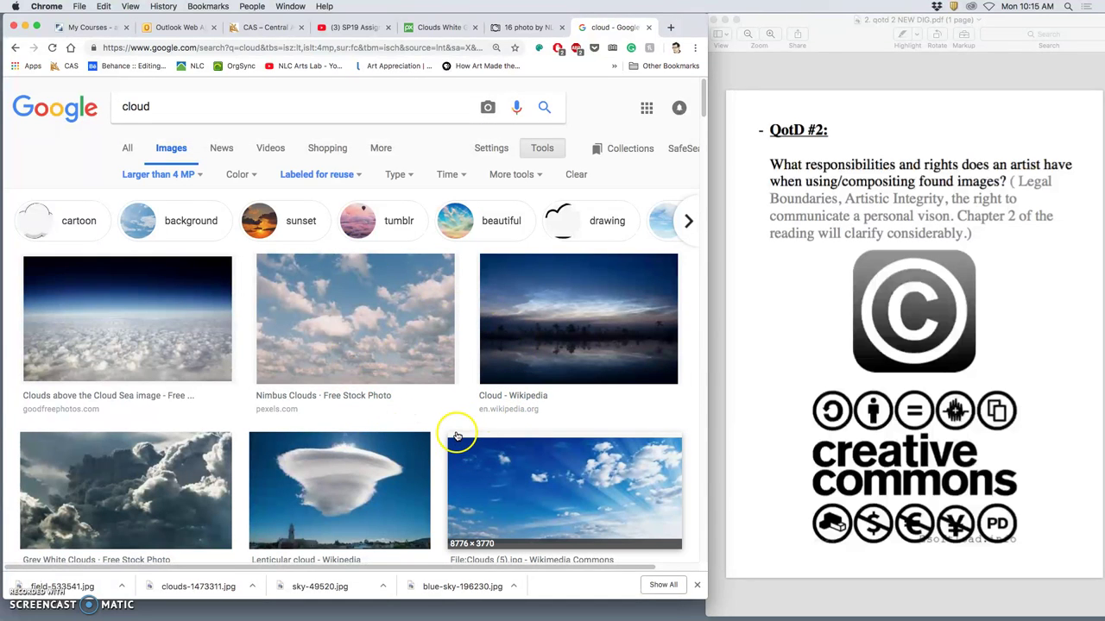
pyautogui.scroll(-5, 457, 435)
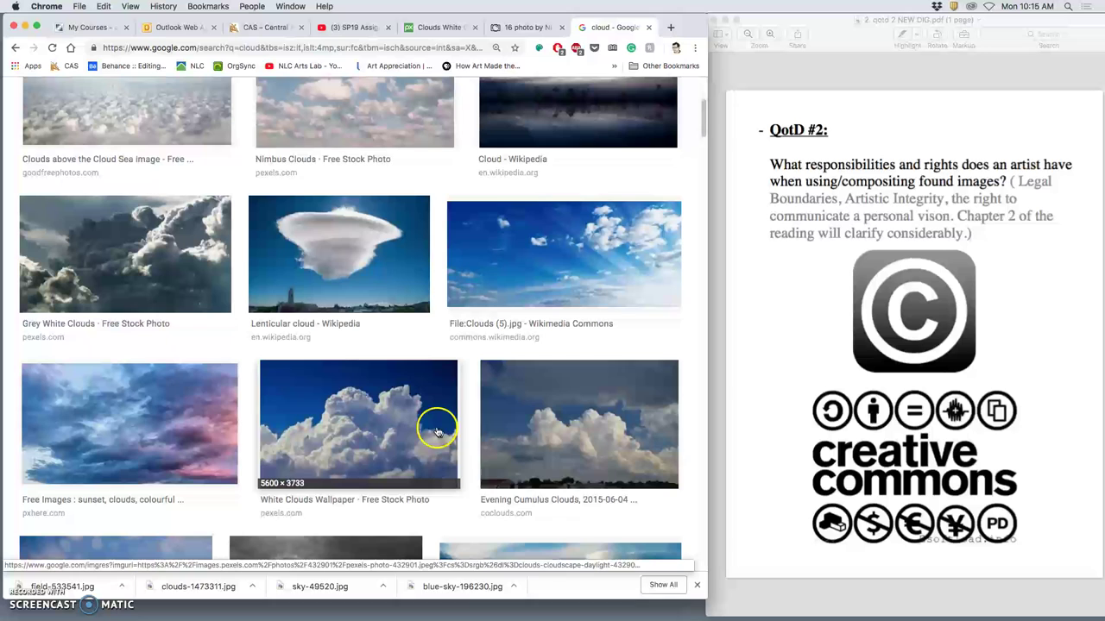
pyautogui.scroll(4, 423, 423)
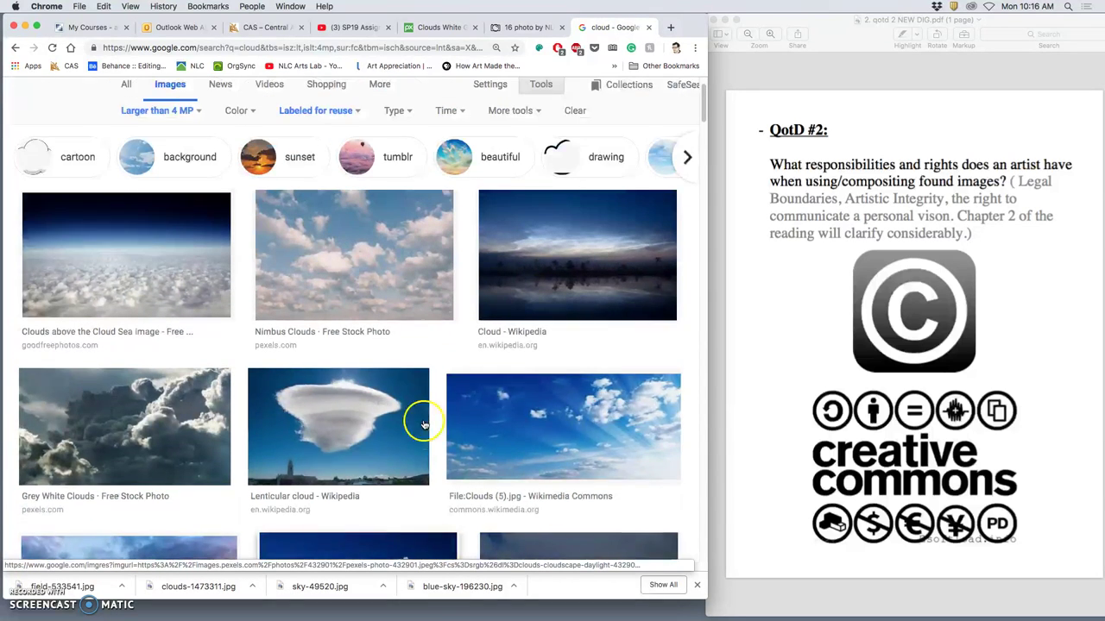
pyautogui.scroll(2, 424, 423)
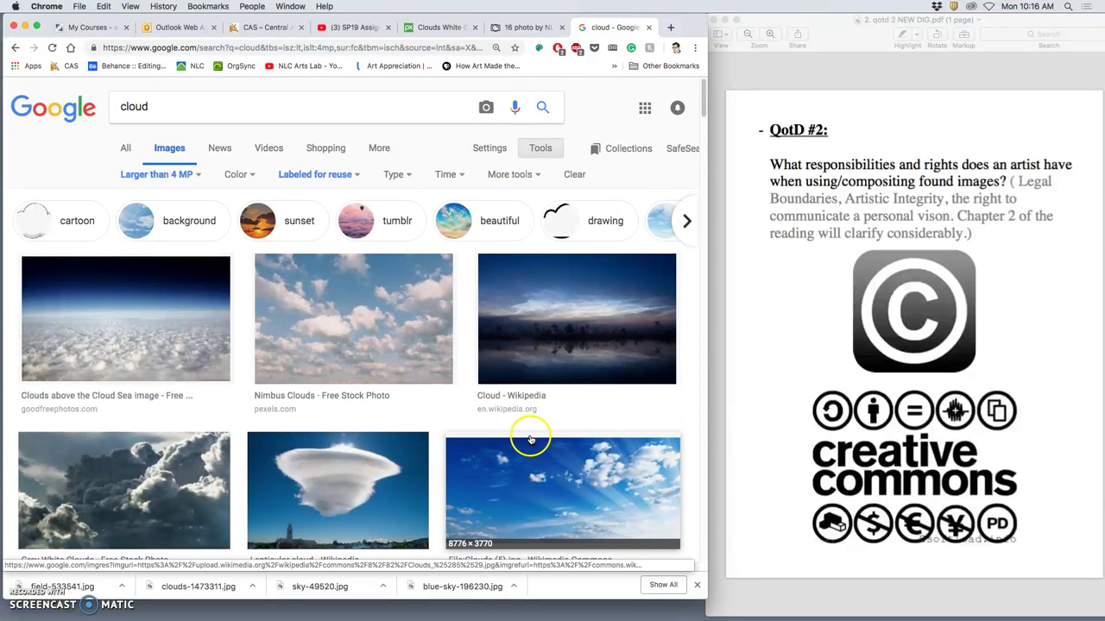
# Step: Open the Cloud - Wikipedia result's source page in a new tab
pyautogui.click(564, 358)
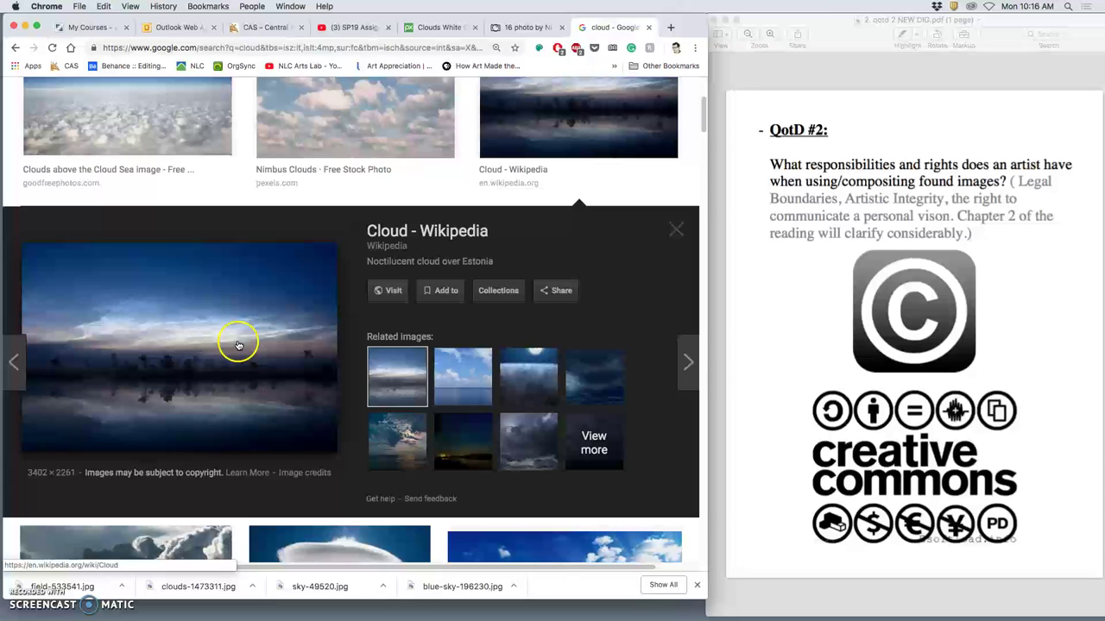
pyautogui.rightClick(171, 342)
pyautogui.click(191, 338)
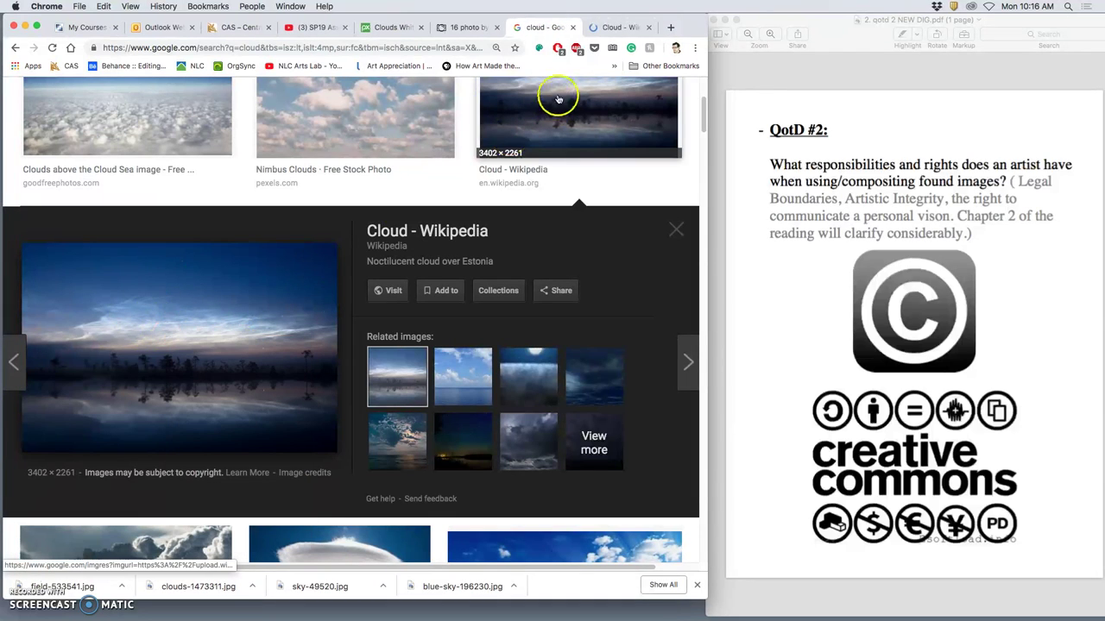
pyautogui.click(616, 28)
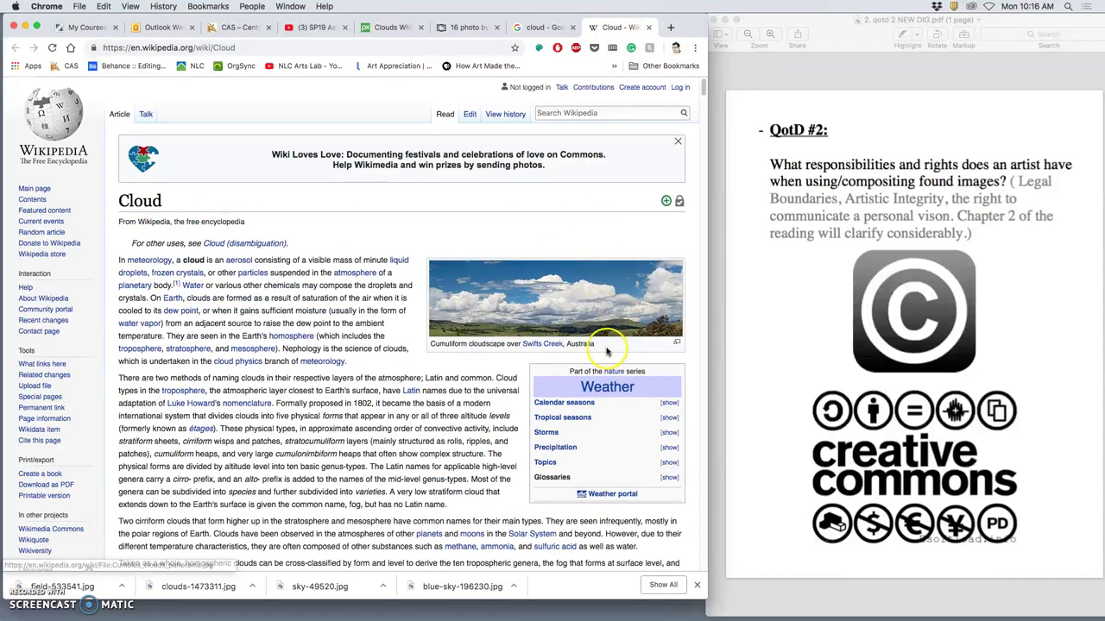
# Step: Enlarge the article's sunrise altocumulus photo to view its CC BY-SA 3.0 licence
pyautogui.scroll(-10, 604, 345)
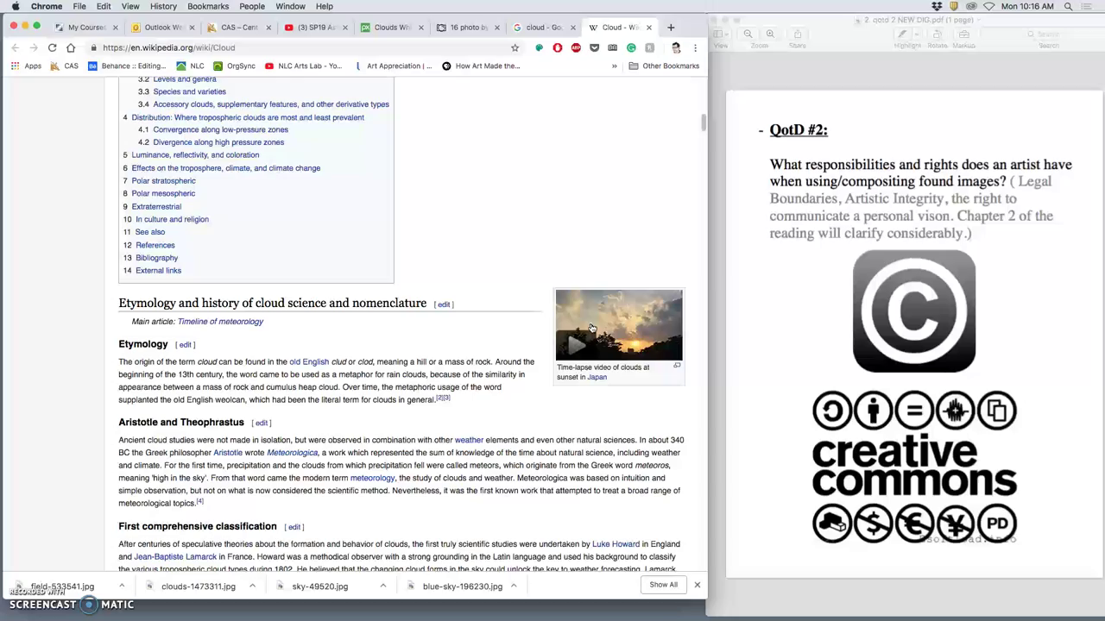
pyautogui.scroll(-15, 604, 335)
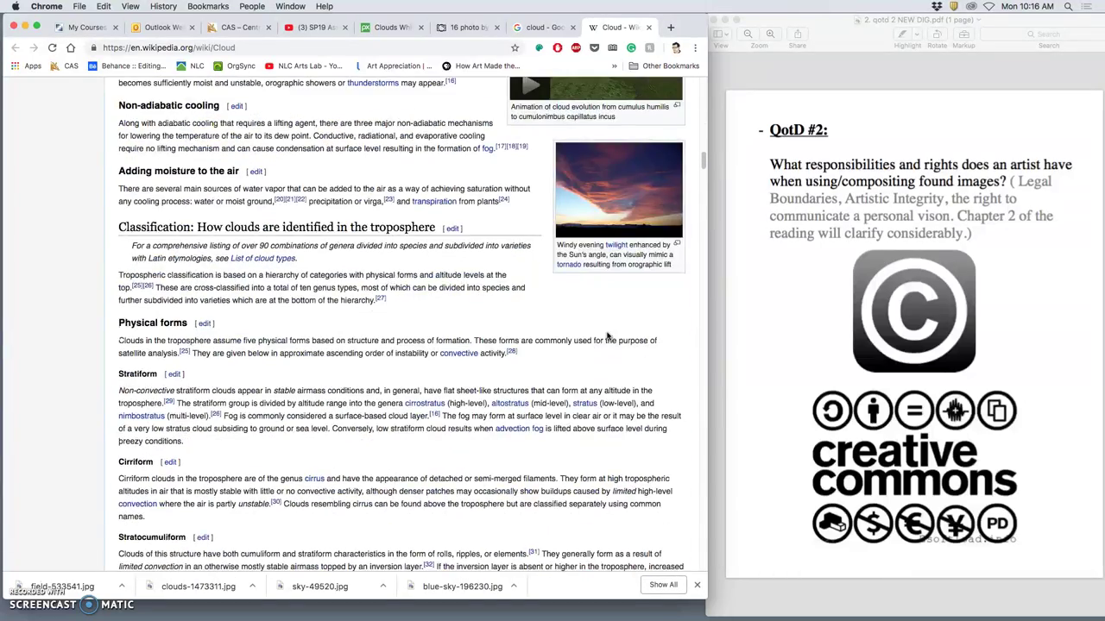
pyautogui.scroll(3, 607, 337)
pyautogui.scroll(-10, 607, 337)
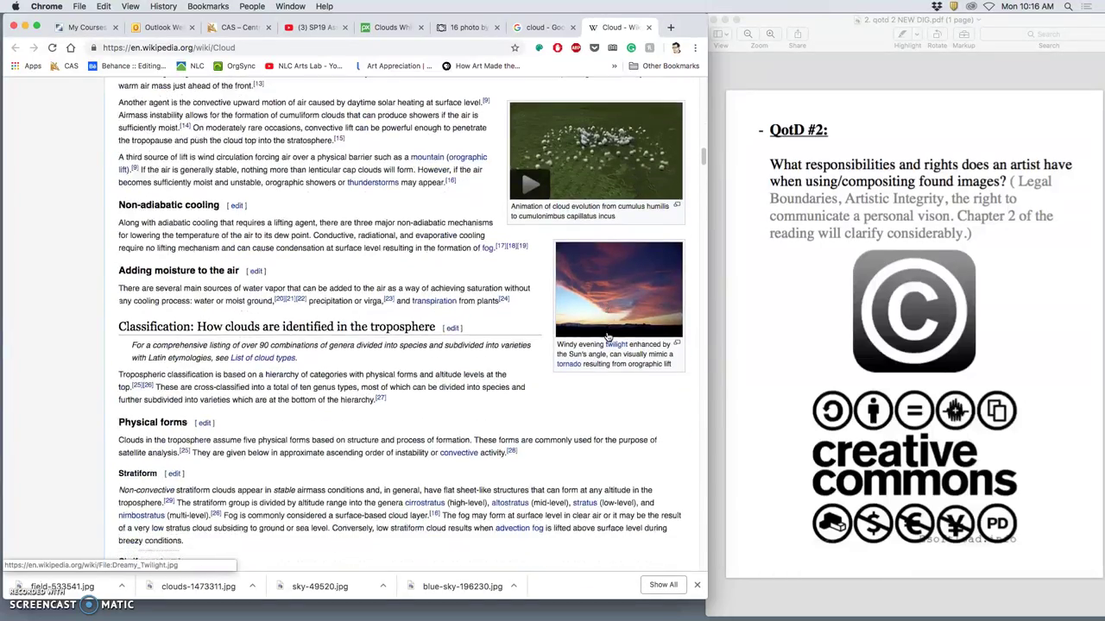
pyautogui.scroll(-5, 607, 336)
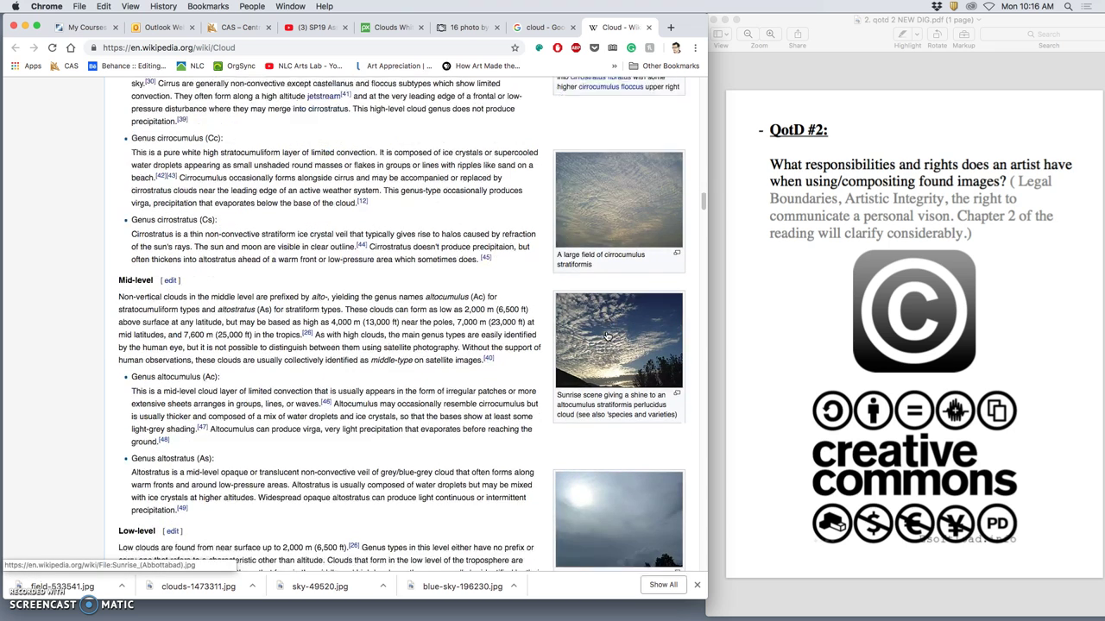
pyautogui.click(607, 337)
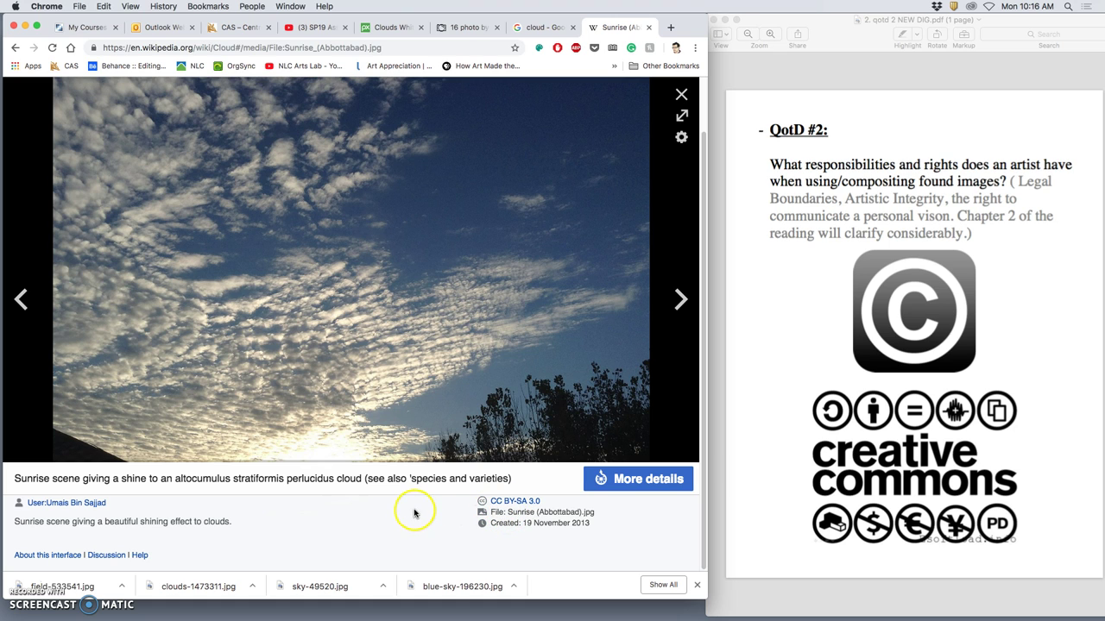
pyautogui.click(497, 508)
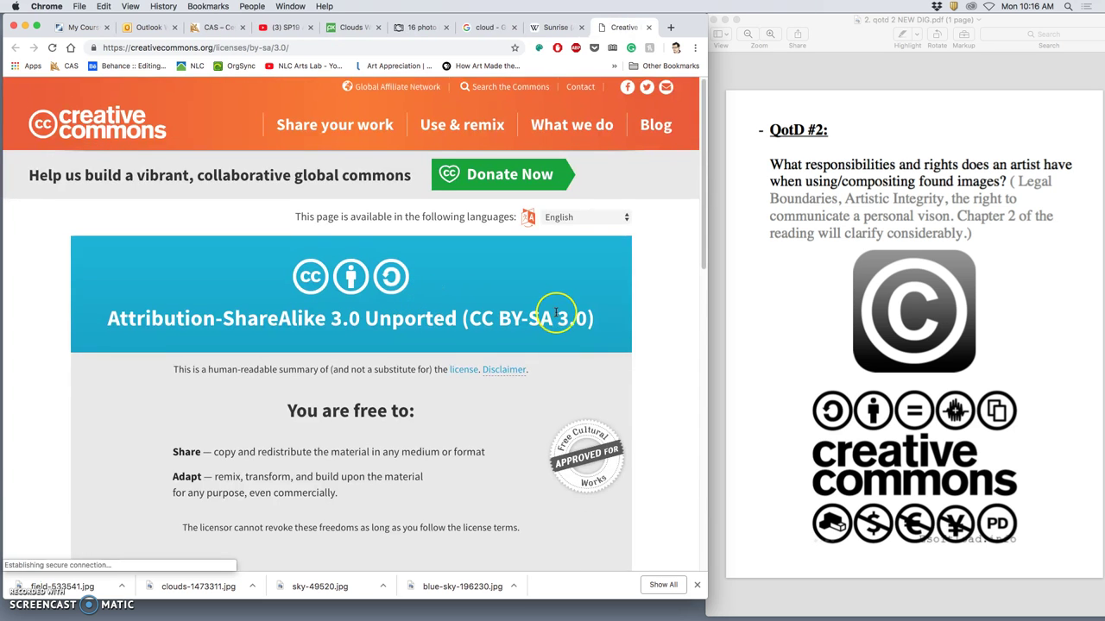
pyautogui.scroll(-2, 517, 311)
pyautogui.scroll(1, 485, 306)
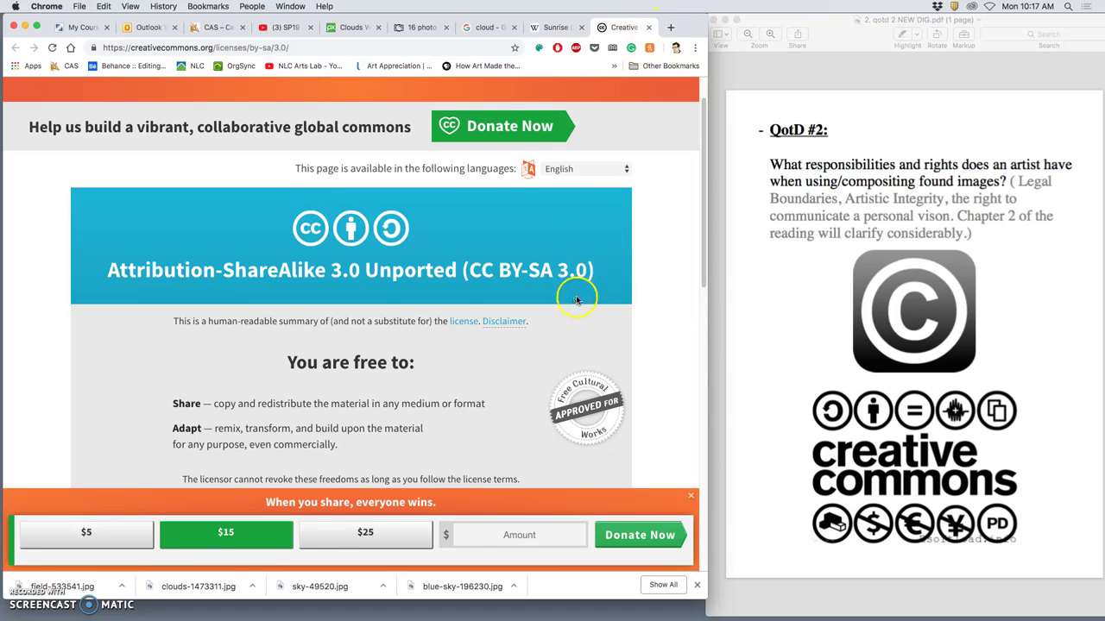
pyautogui.scroll(-8, 575, 294)
pyautogui.scroll(-3, 573, 299)
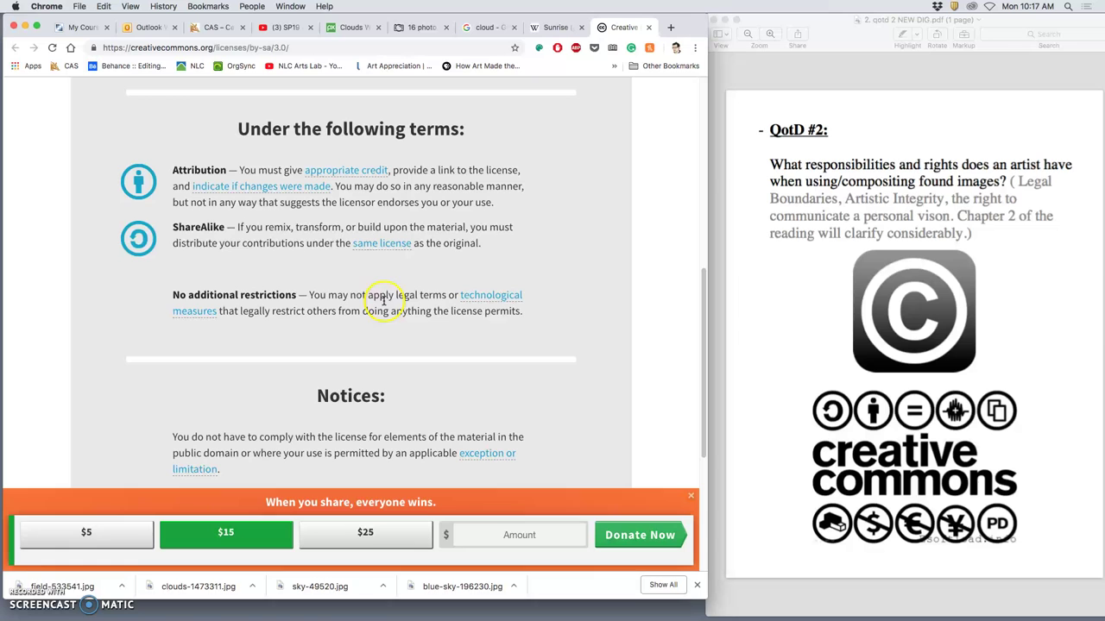
pyautogui.scroll(-1, 521, 279)
pyautogui.scroll(-5, 421, 261)
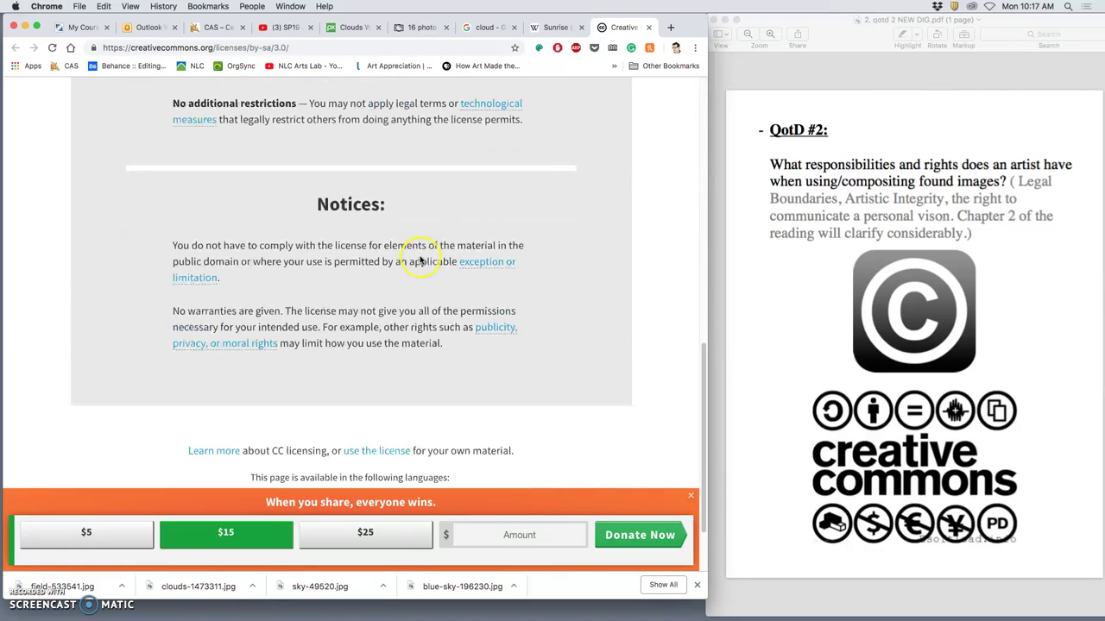
pyautogui.scroll(15, 436, 271)
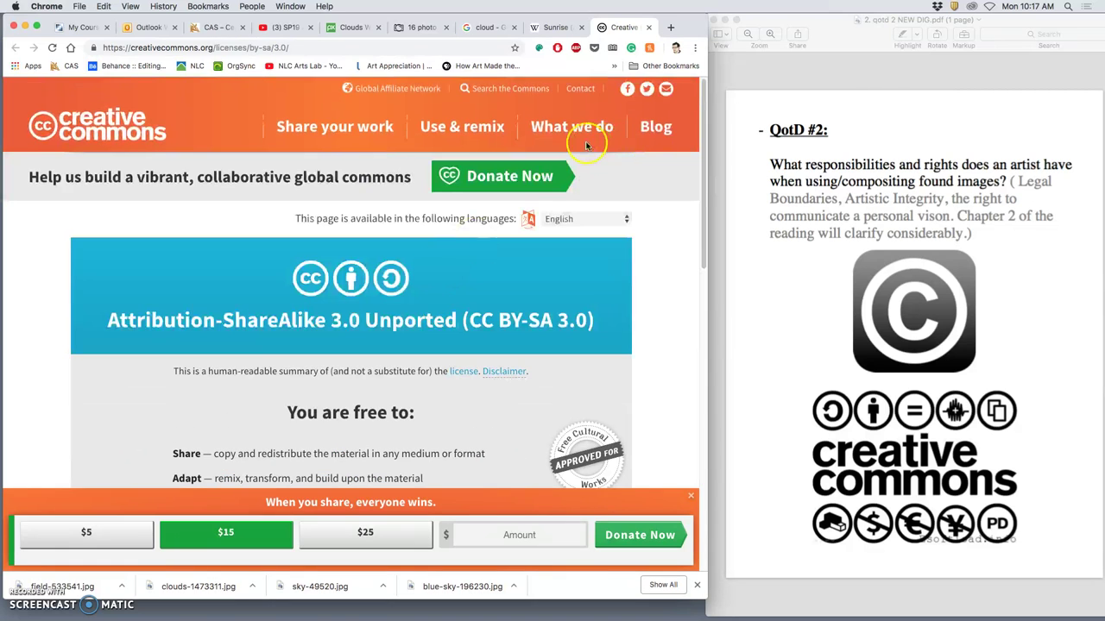
pyautogui.click(650, 27)
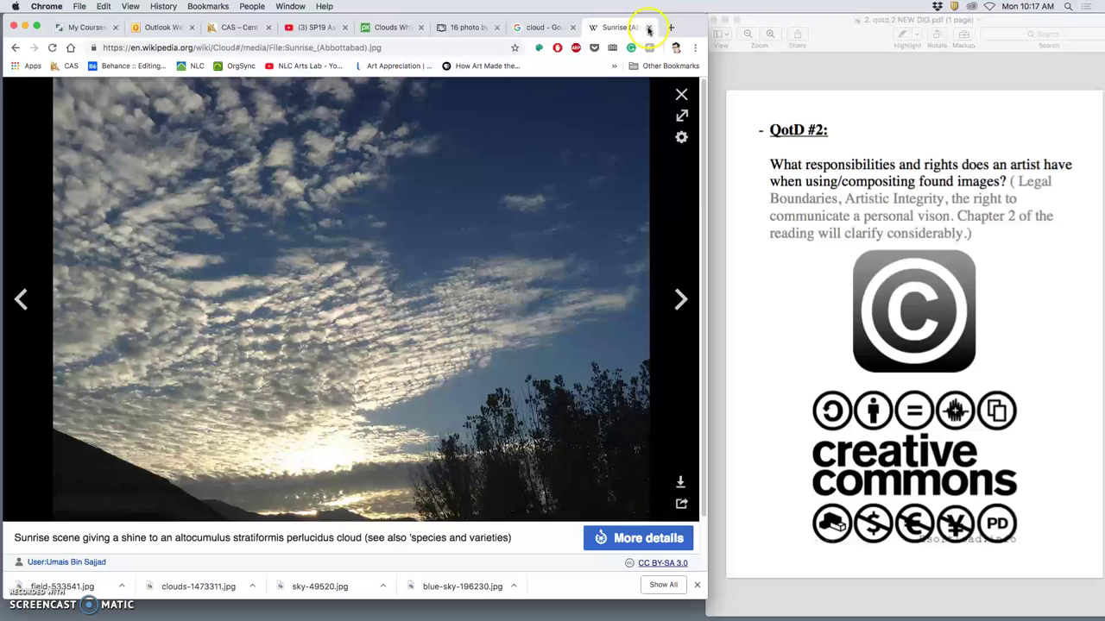
# Step: Close the Wikipedia tab, return to the filtered cloud results, and bring the Preview PDF forward
pyautogui.click(650, 27)
pyautogui.scroll(2, 455, 290)
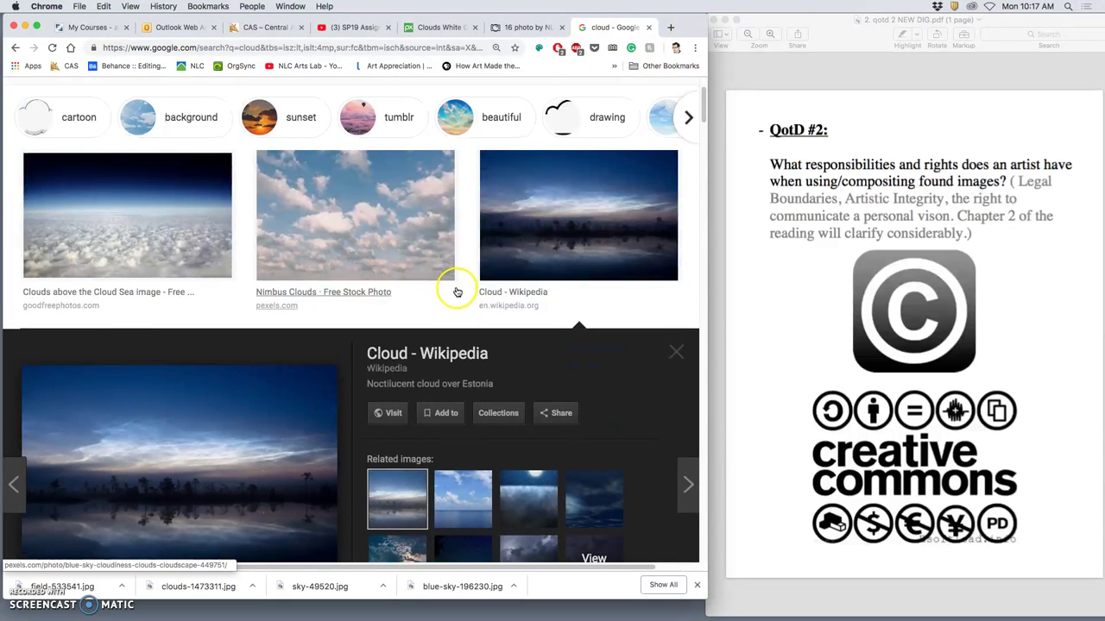
pyautogui.scroll(-8, 457, 291)
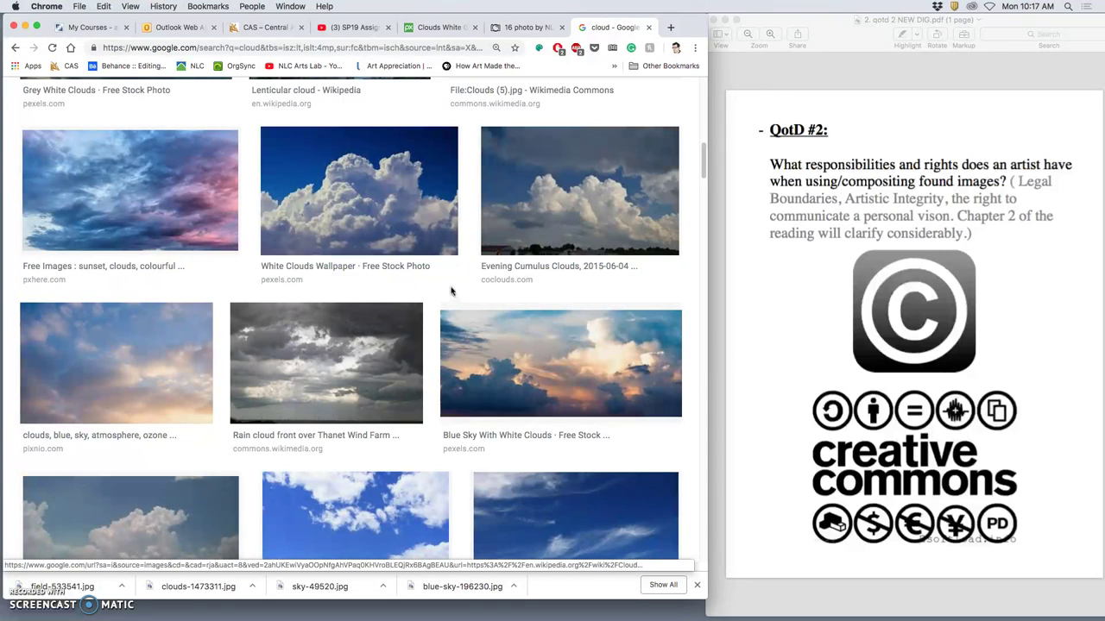
pyautogui.scroll(-1, 452, 294)
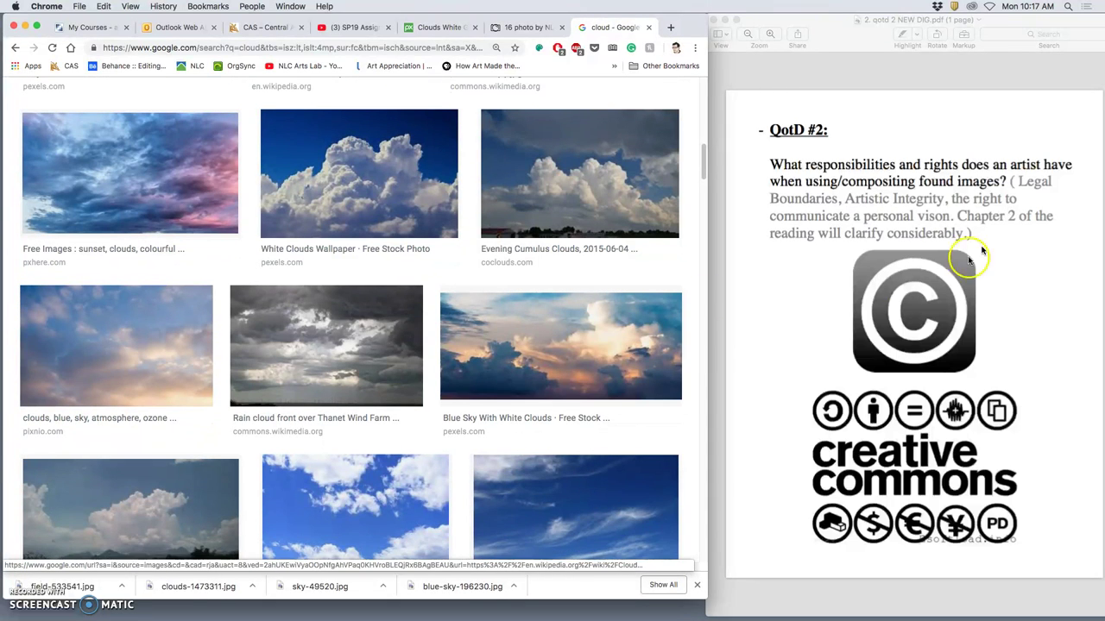
pyautogui.click(826, 27)
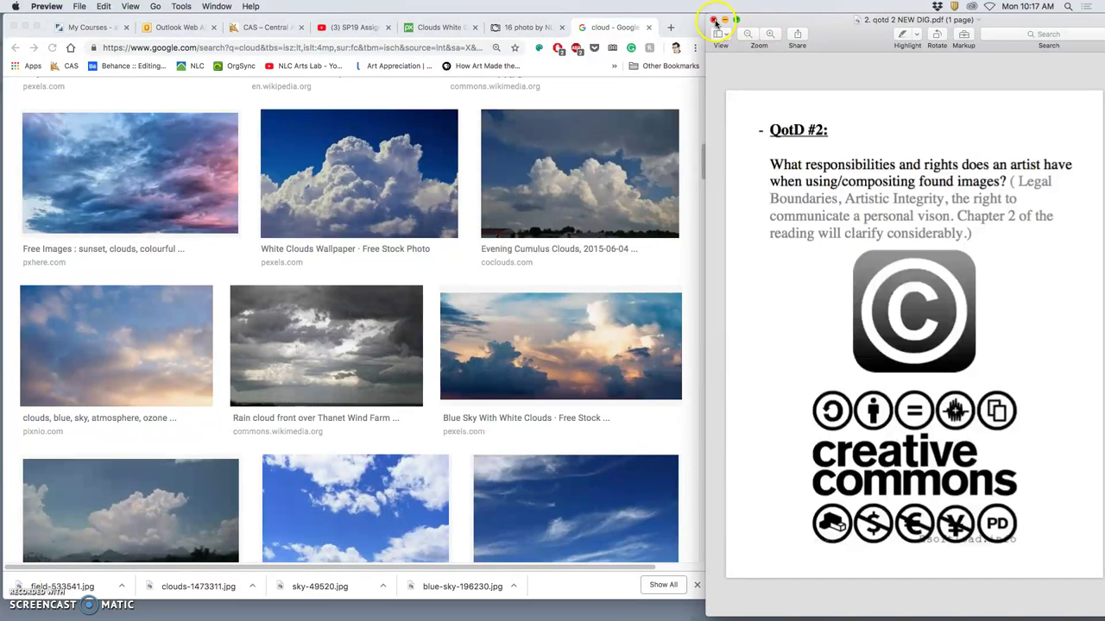
# Step: Close the PDF preview and enlarge Chrome on the Pixabay cloud page
pyautogui.click(713, 20)
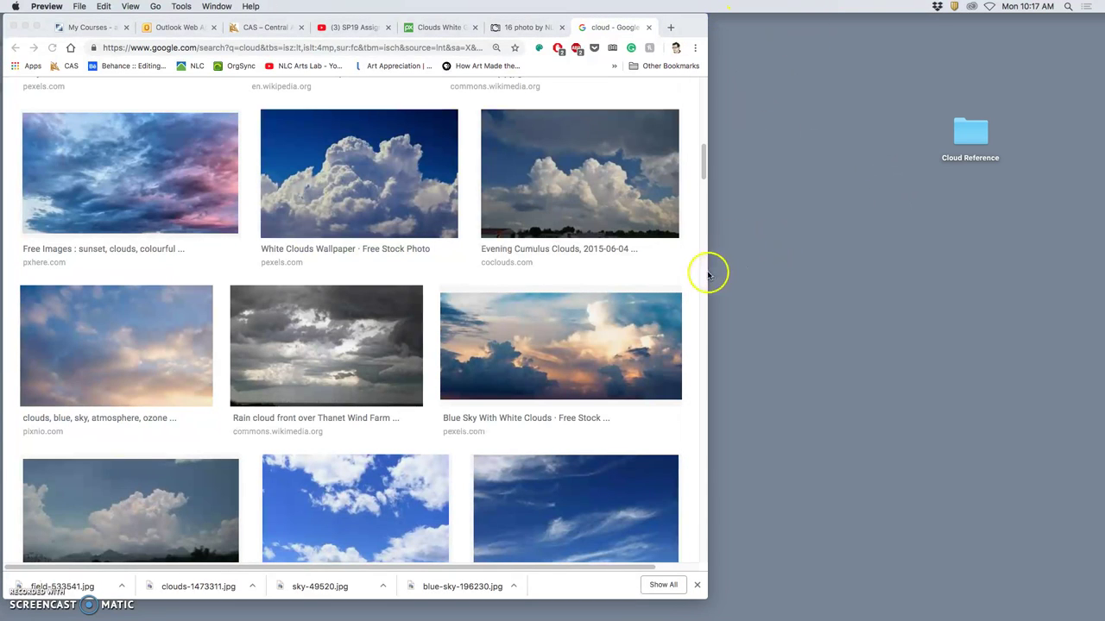
pyautogui.moveTo(700, 609); pyautogui.dragTo(860, 617)
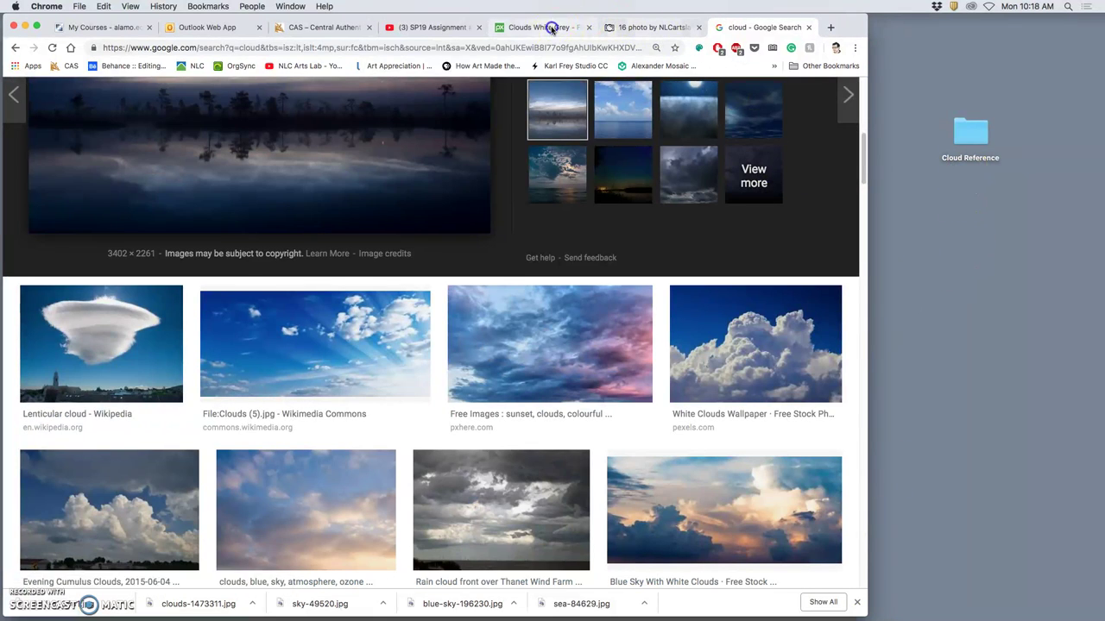
pyautogui.click(550, 26)
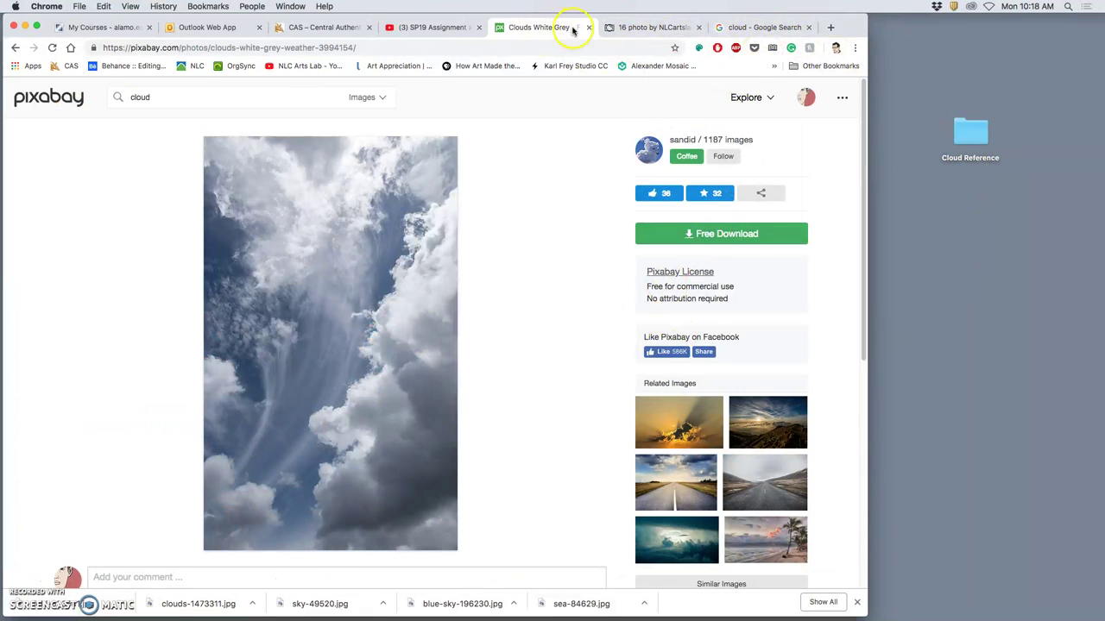
# Step: Open the Cloud Reference folder and arrange its five cloud images by size
pyautogui.doubleClick(968, 127)
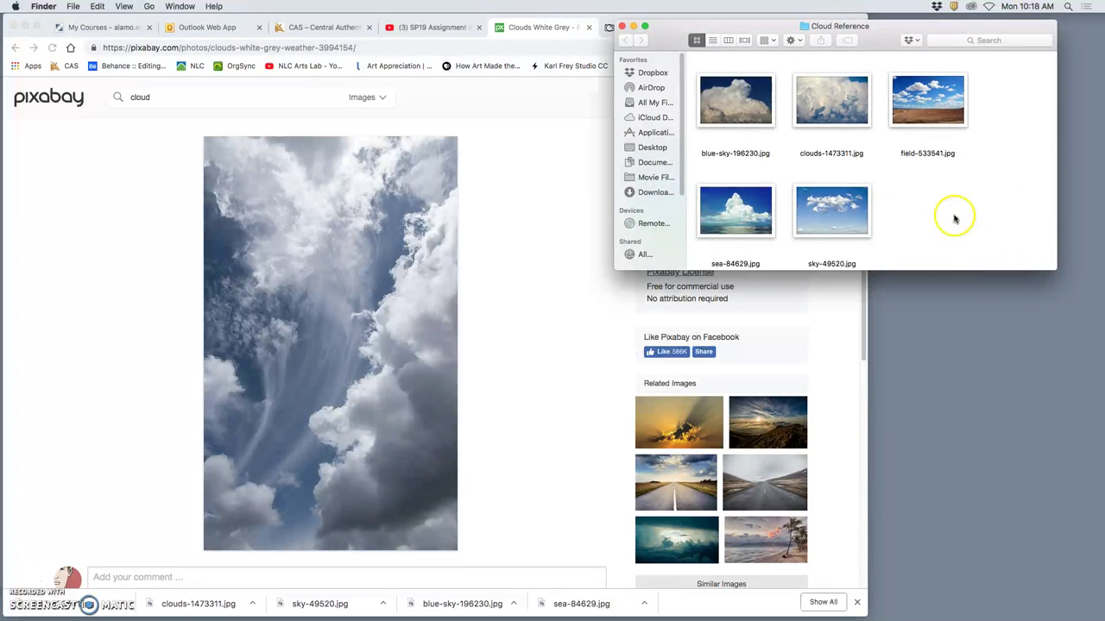
pyautogui.moveTo(1055, 269); pyautogui.dragTo(1099, 572)
pyautogui.moveTo(995, 120); pyautogui.dragTo(733, 235)
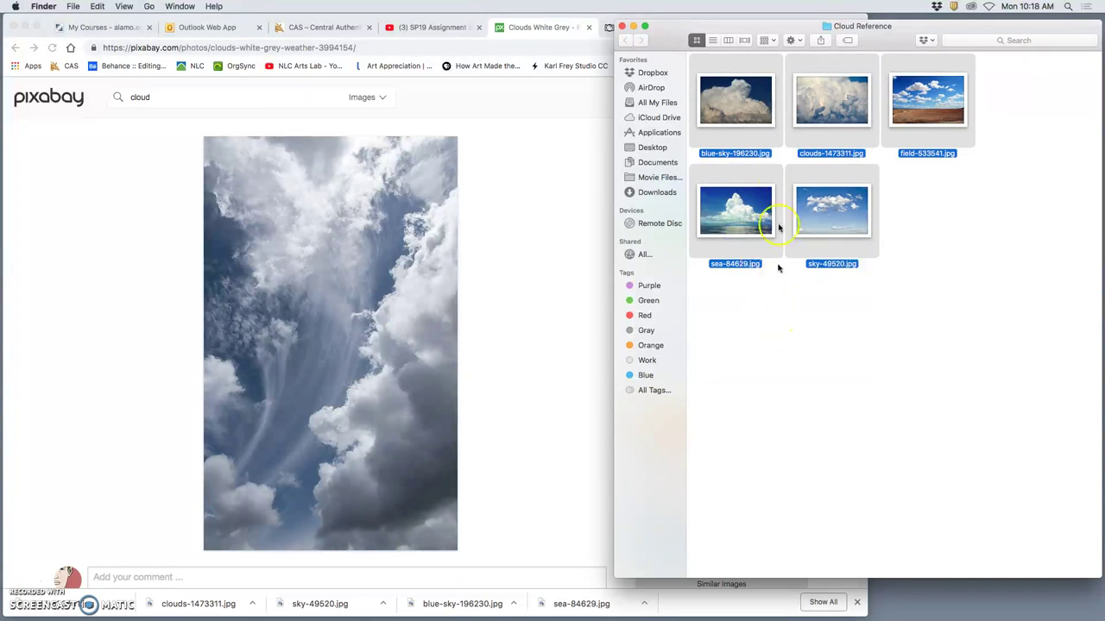
pyautogui.click(775, 41)
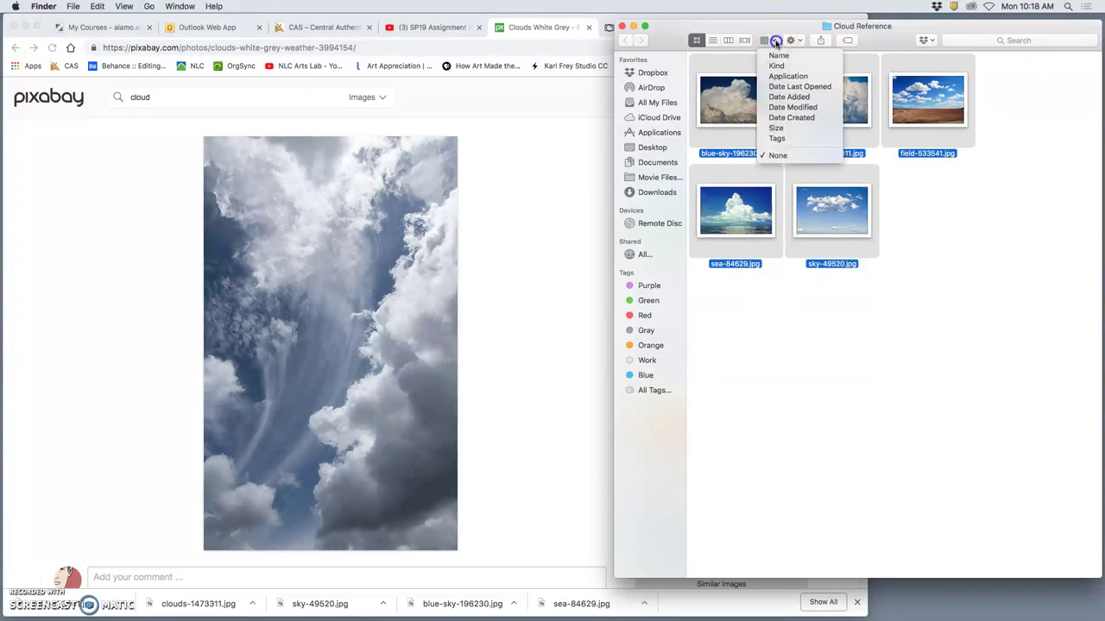
pyautogui.click(795, 136)
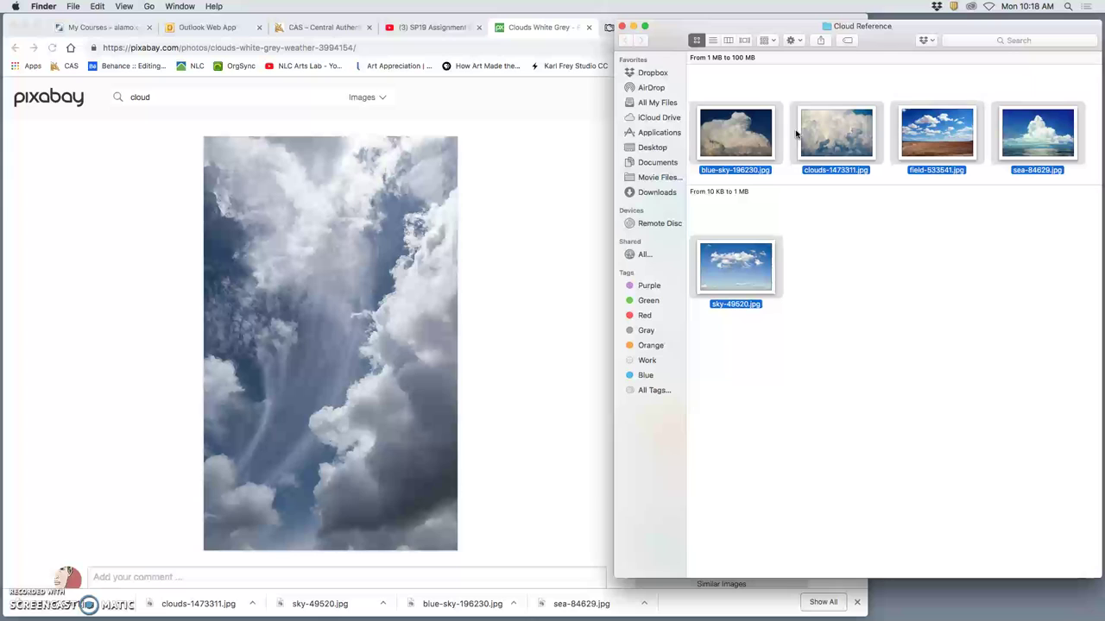
pyautogui.click(498, 155)
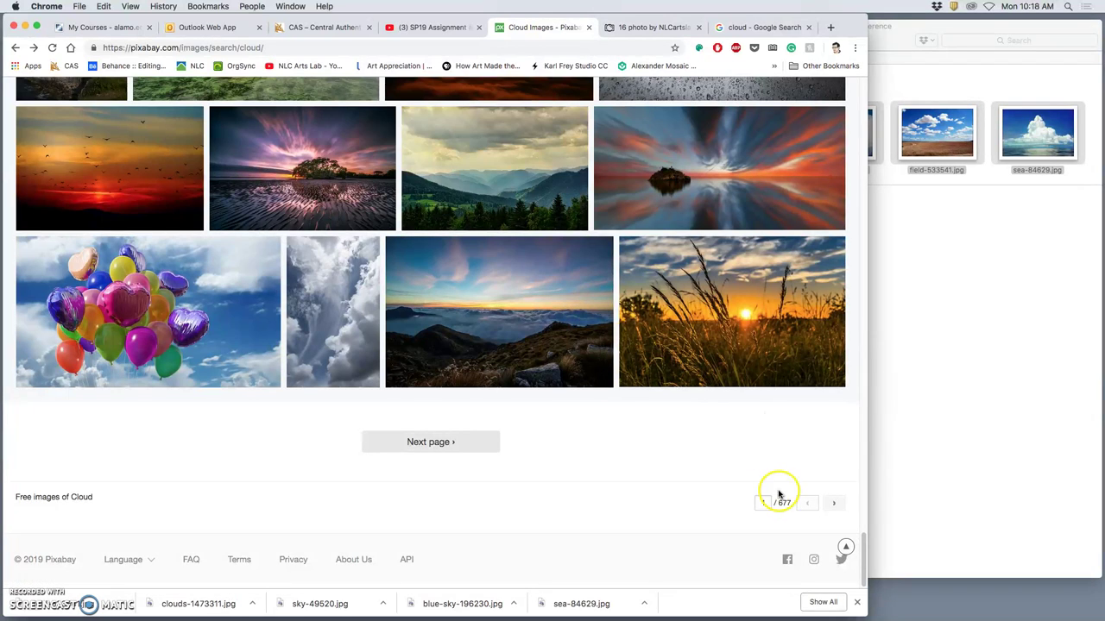
# Step: Go to page 2 of the Pixabay cloud results and browse the thumbnails
pyautogui.click(834, 503)
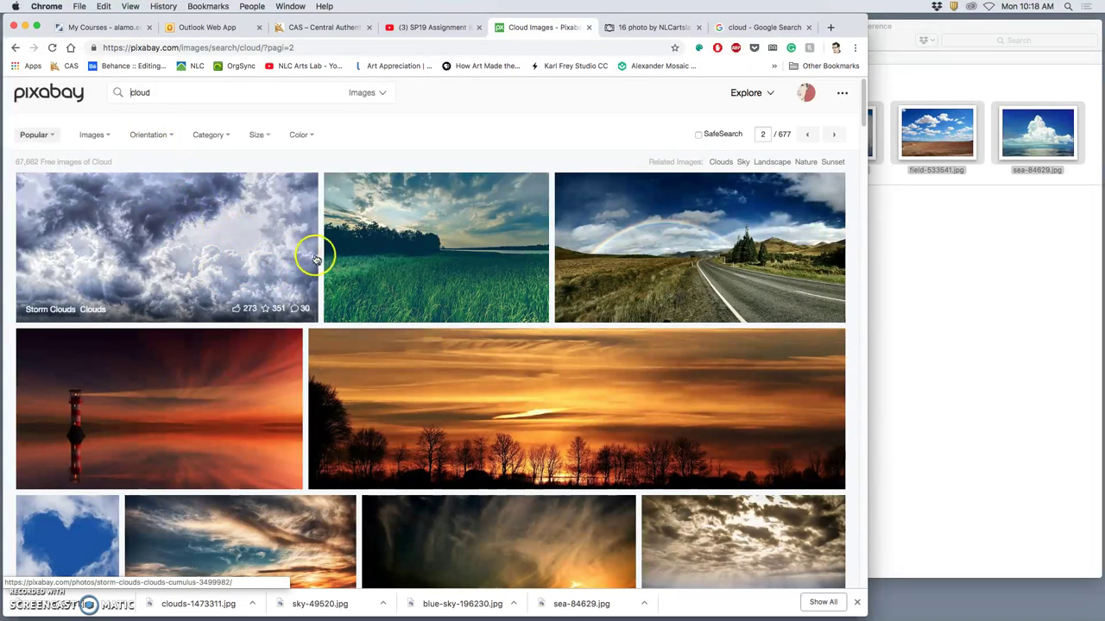
pyautogui.scroll(-1, 415, 269)
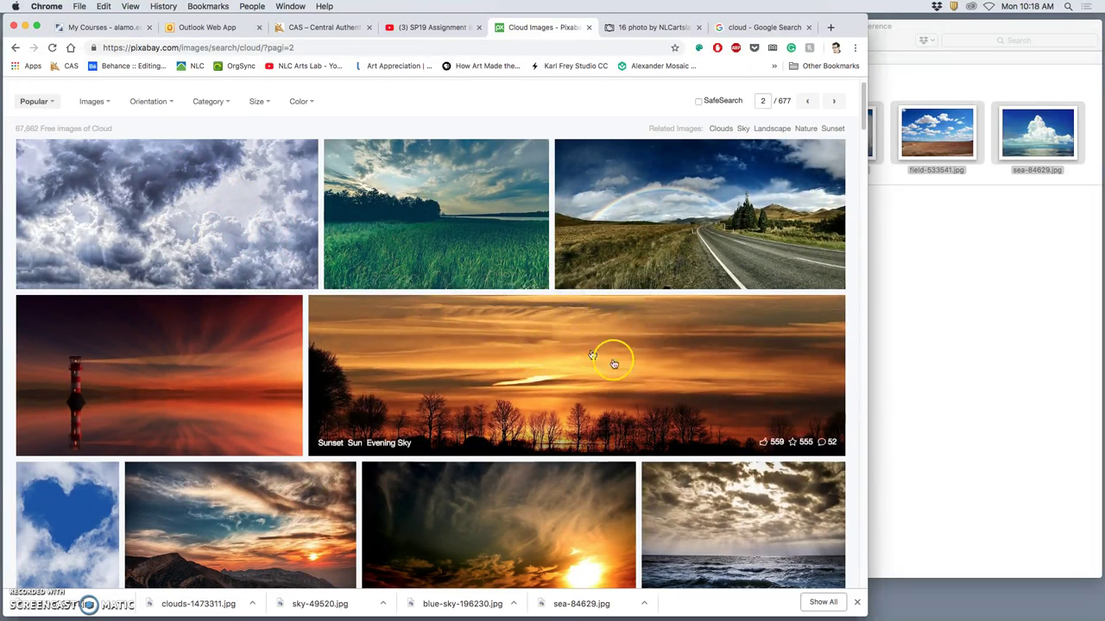
pyautogui.scroll(-6, 709, 259)
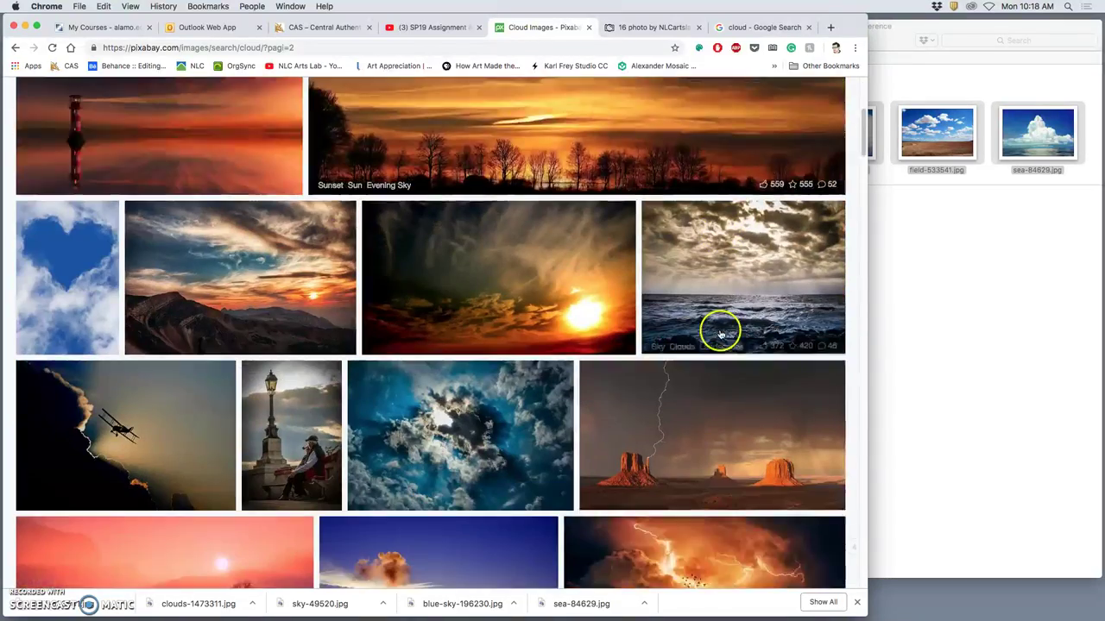
pyautogui.scroll(-2, 656, 315)
pyautogui.scroll(1, 587, 276)
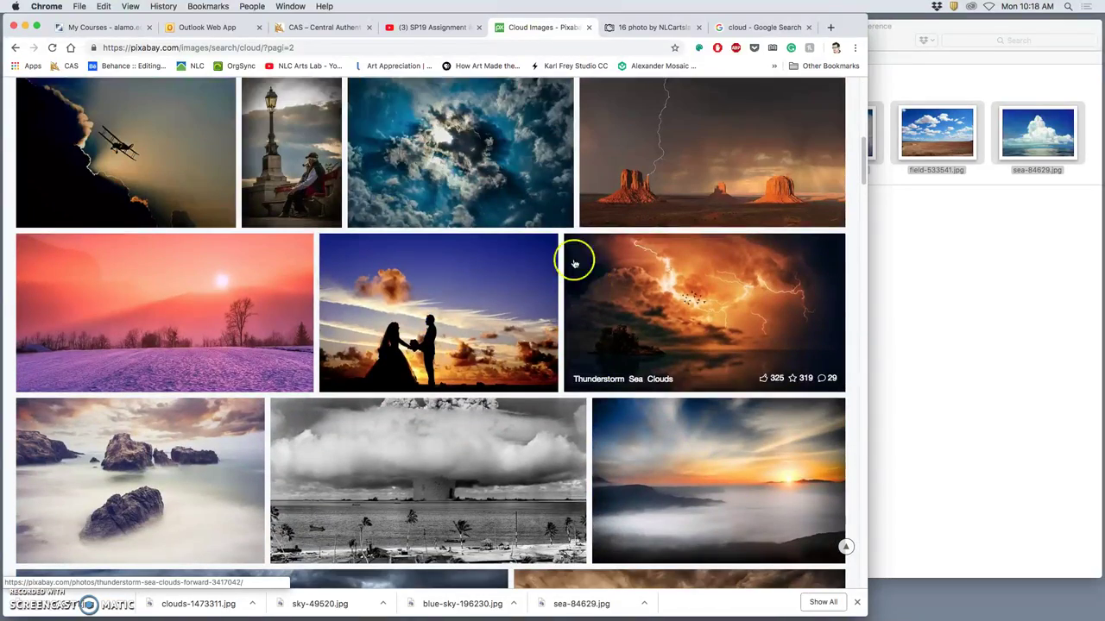
pyautogui.scroll(-5, 498, 366)
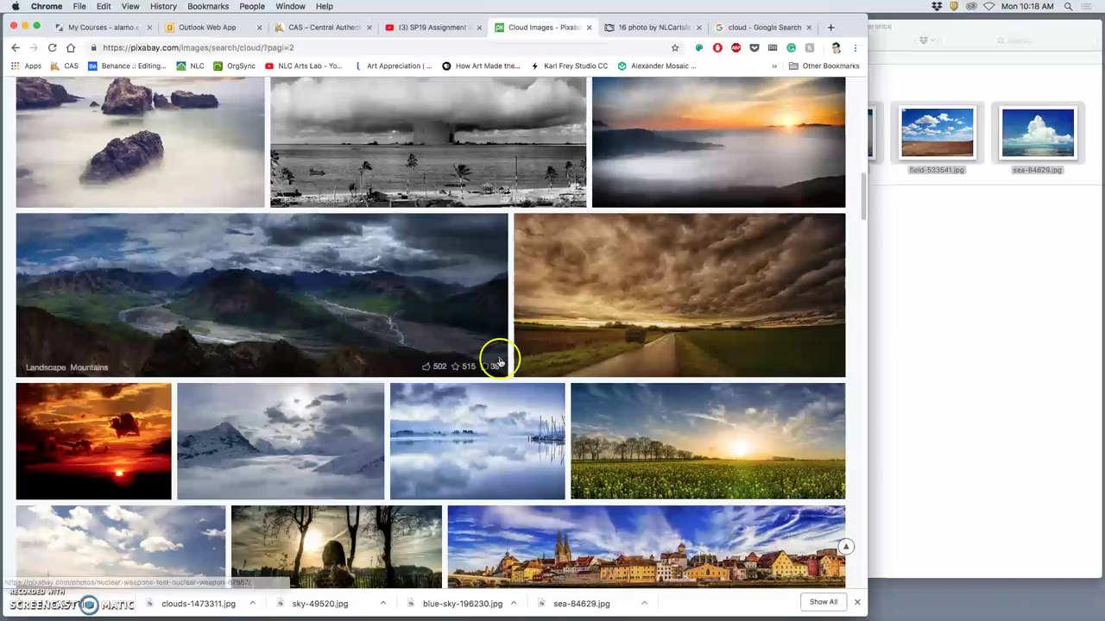
pyautogui.scroll(-3, 688, 402)
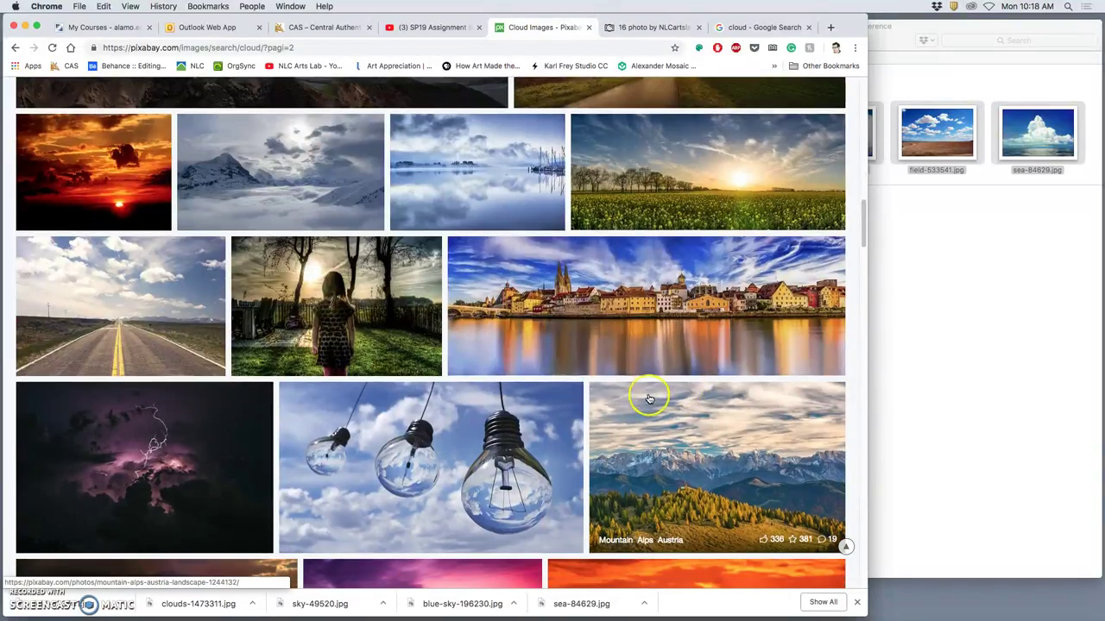
pyautogui.scroll(-4, 397, 362)
pyautogui.scroll(-10, 396, 363)
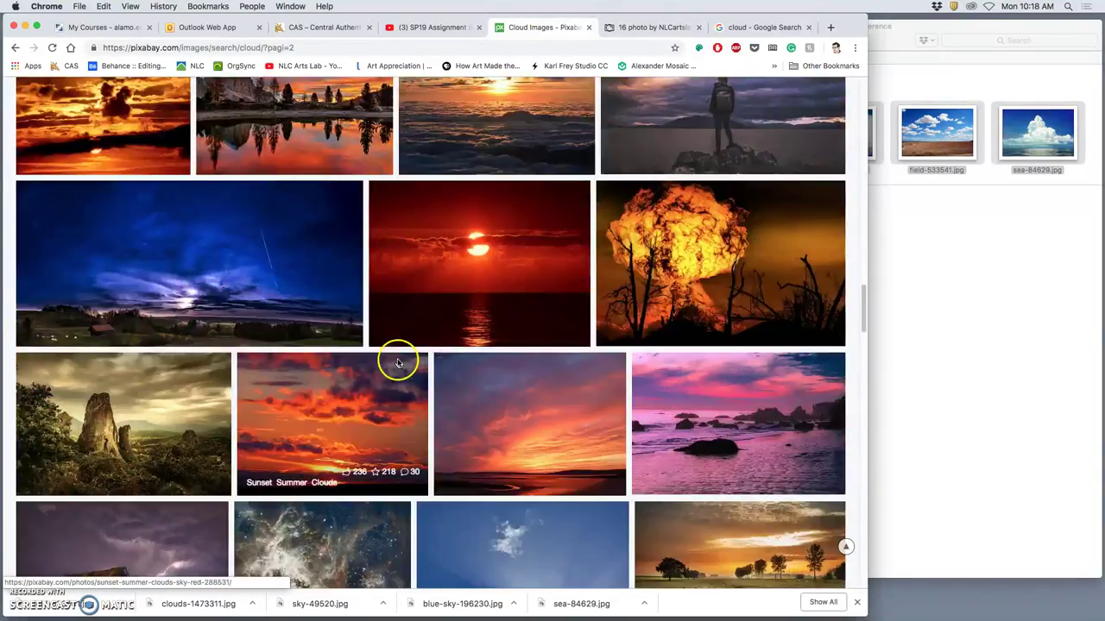
pyautogui.scroll(-3, 730, 325)
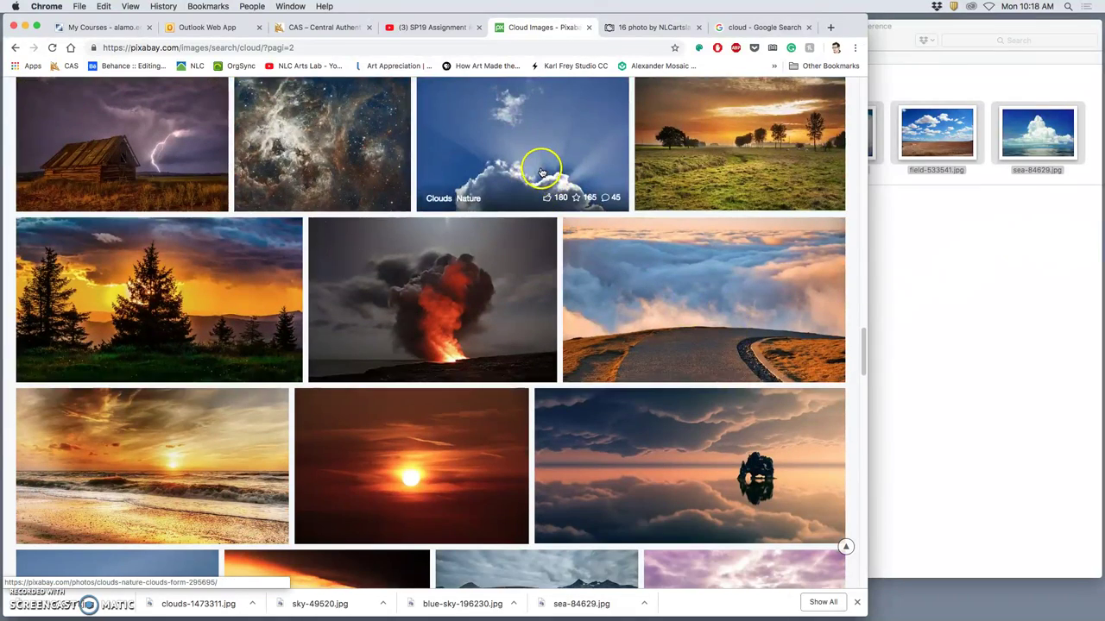
pyautogui.scroll(-3, 537, 169)
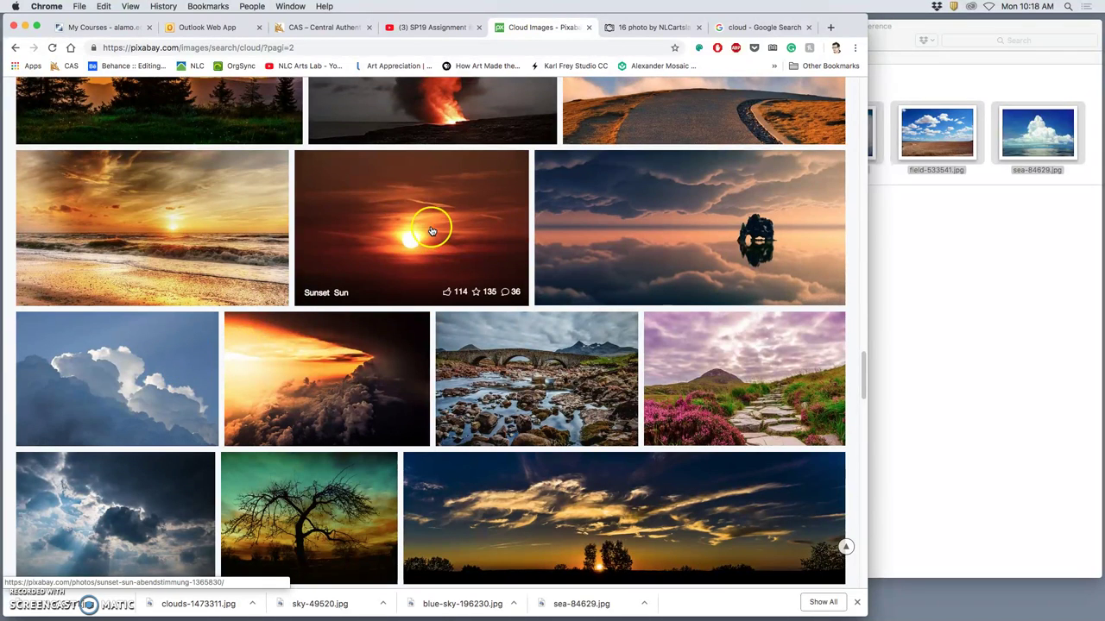
pyautogui.scroll(3, 434, 221)
pyautogui.scroll(1, 431, 230)
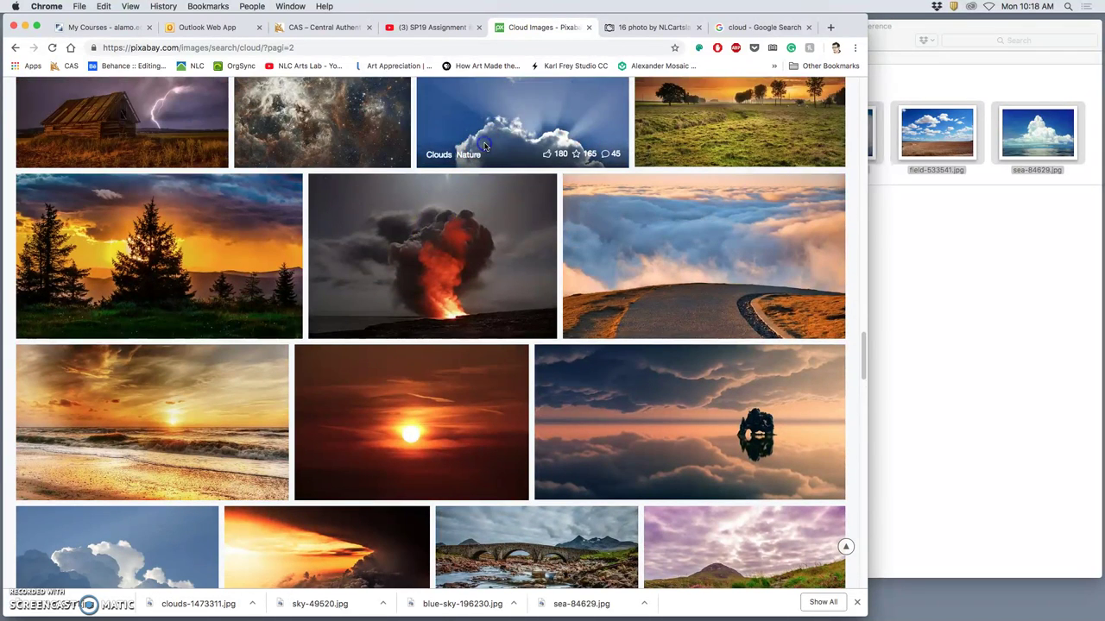
# Step: Open the Clouds Nature photo with sunbeams fanning out behind a white cloud
pyautogui.click(523, 135)
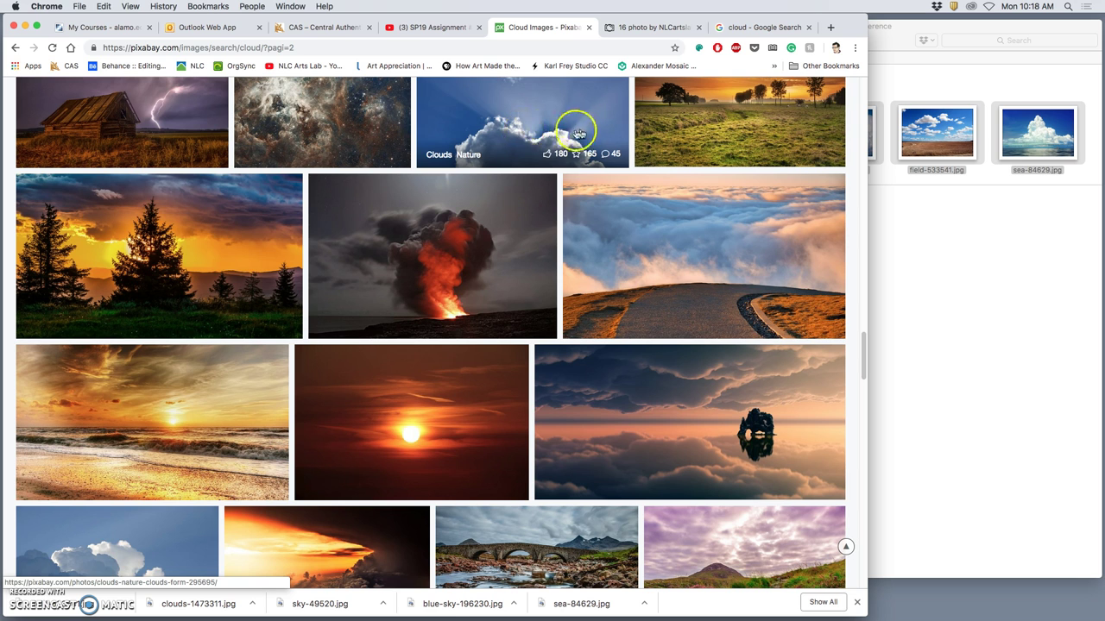
pyautogui.scroll(1, 515, 142)
pyautogui.click(512, 145)
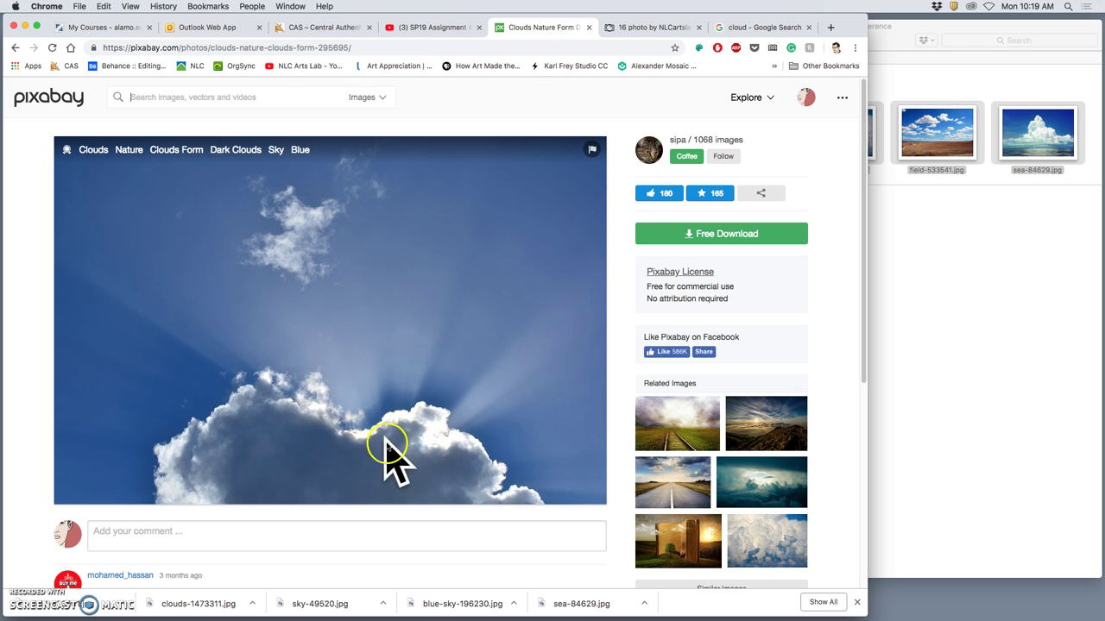
# Step: View the related dense cumulus photo, check the Cloud Reference folder, then minimize Chrome
pyautogui.click(781, 530)
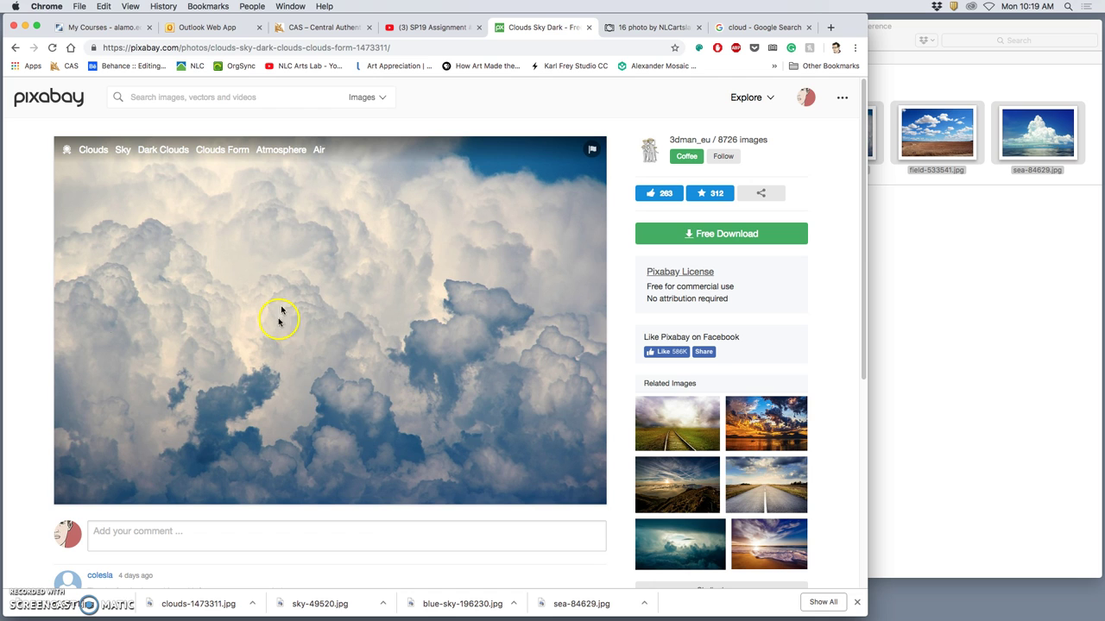
pyautogui.click(1087, 283)
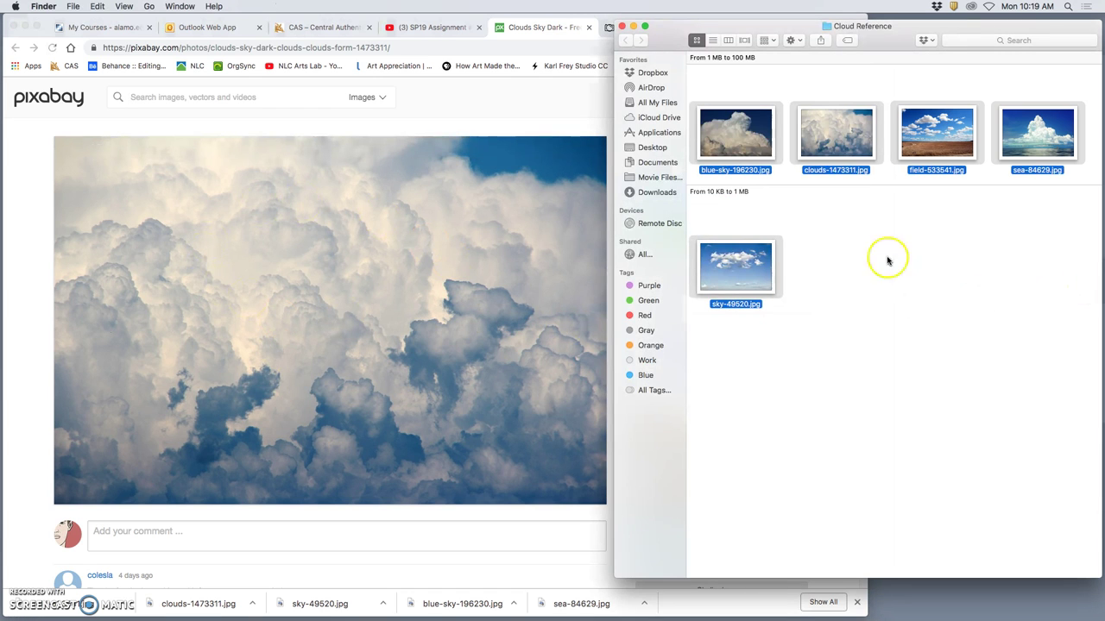
pyautogui.click(498, 268)
pyautogui.click(568, 263)
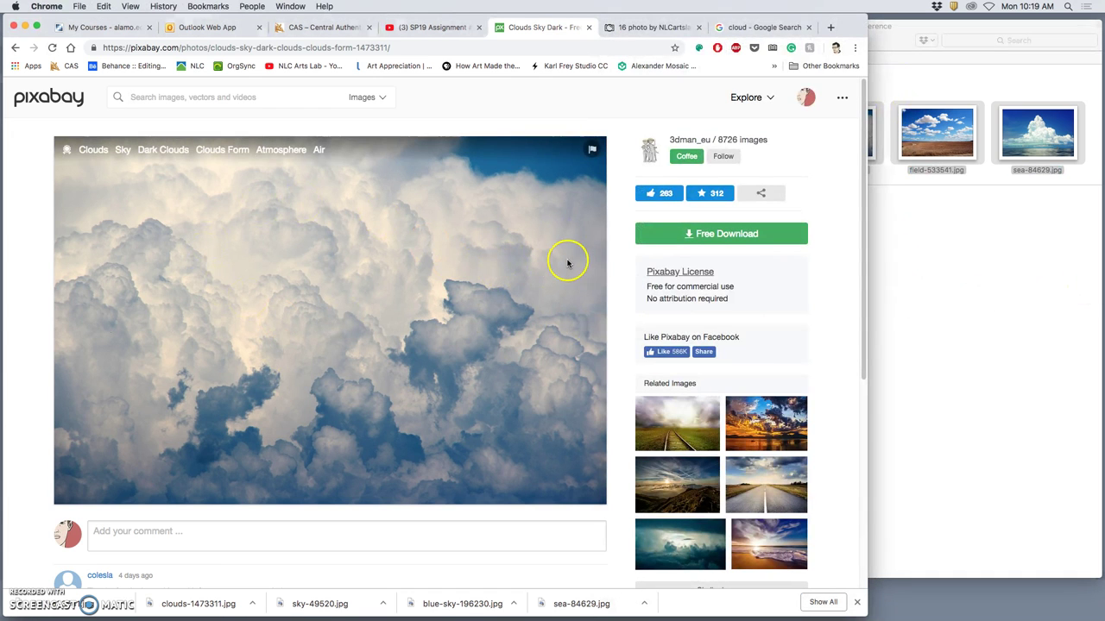
pyautogui.click(969, 249)
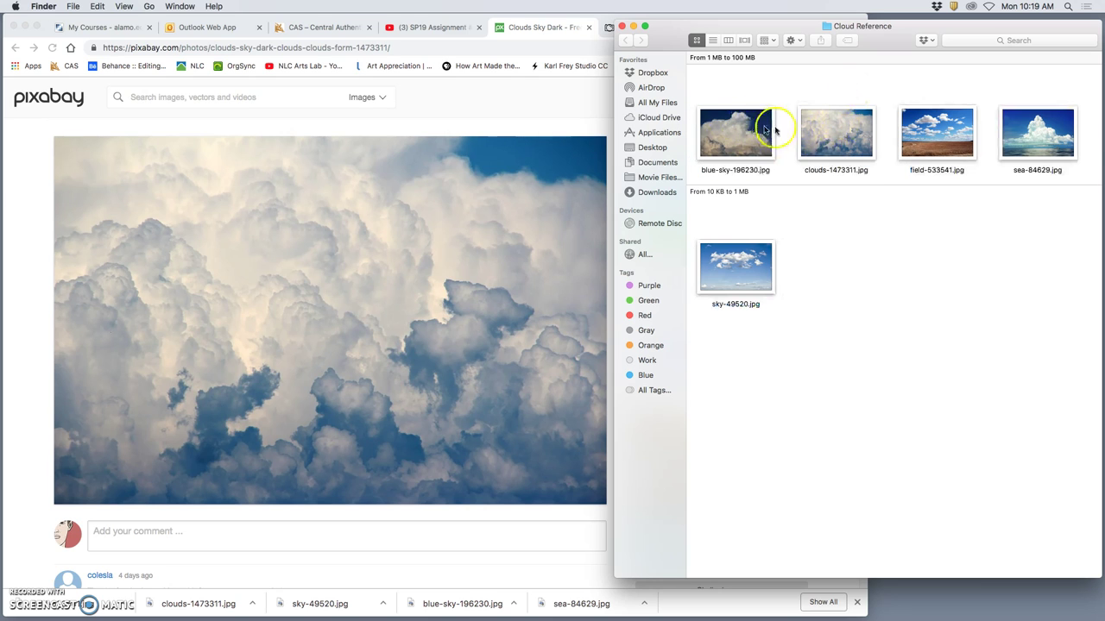
pyautogui.click(364, 213)
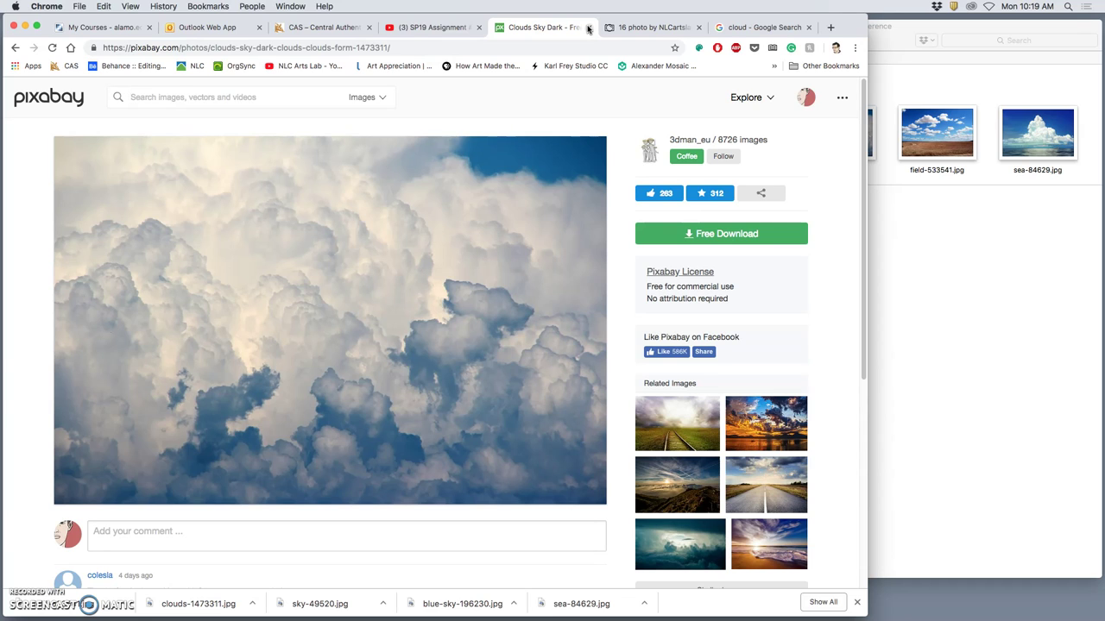
pyautogui.click(25, 26)
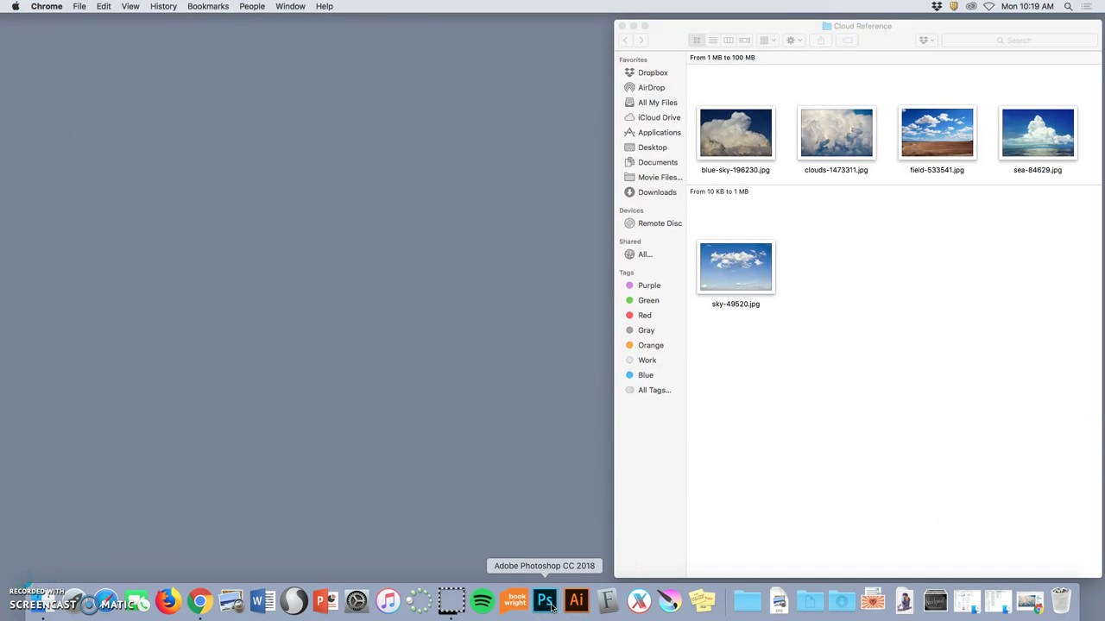
# Step: Launch Photoshop and place the SP19 course folder from Documents on the desktop
pyautogui.click(550, 607)
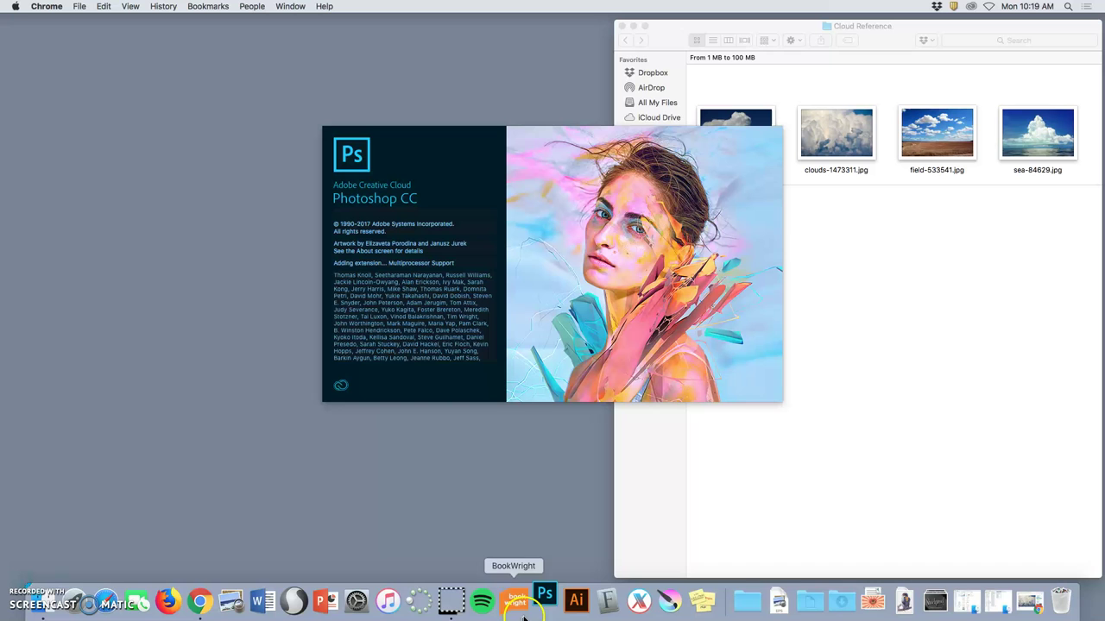
pyautogui.click(809, 602)
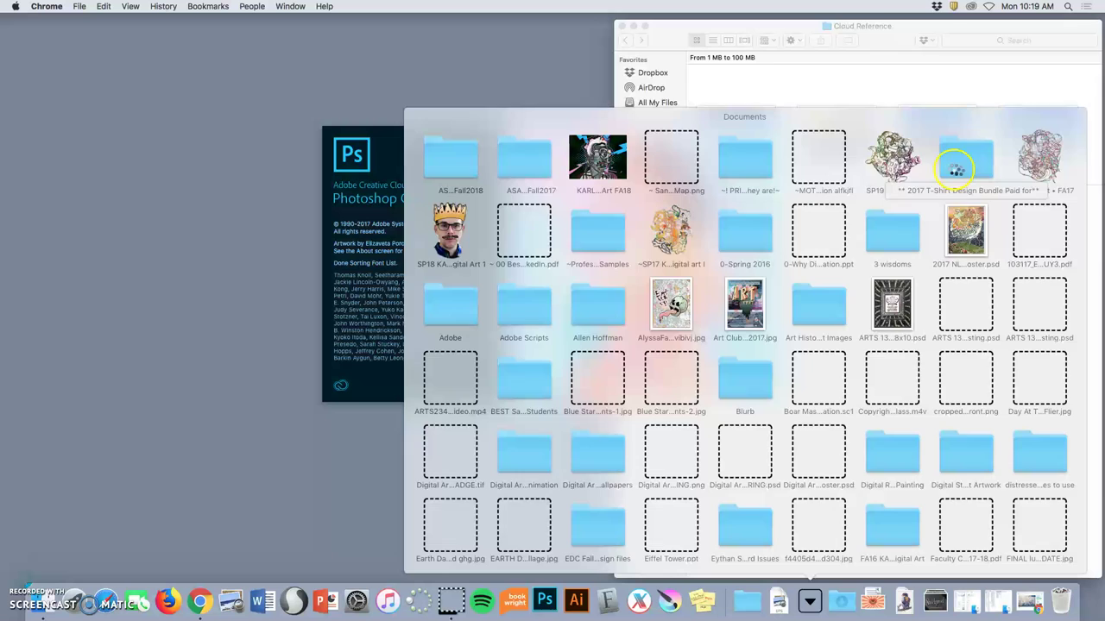
pyautogui.moveTo(893, 157); pyautogui.dragTo(574, 84)
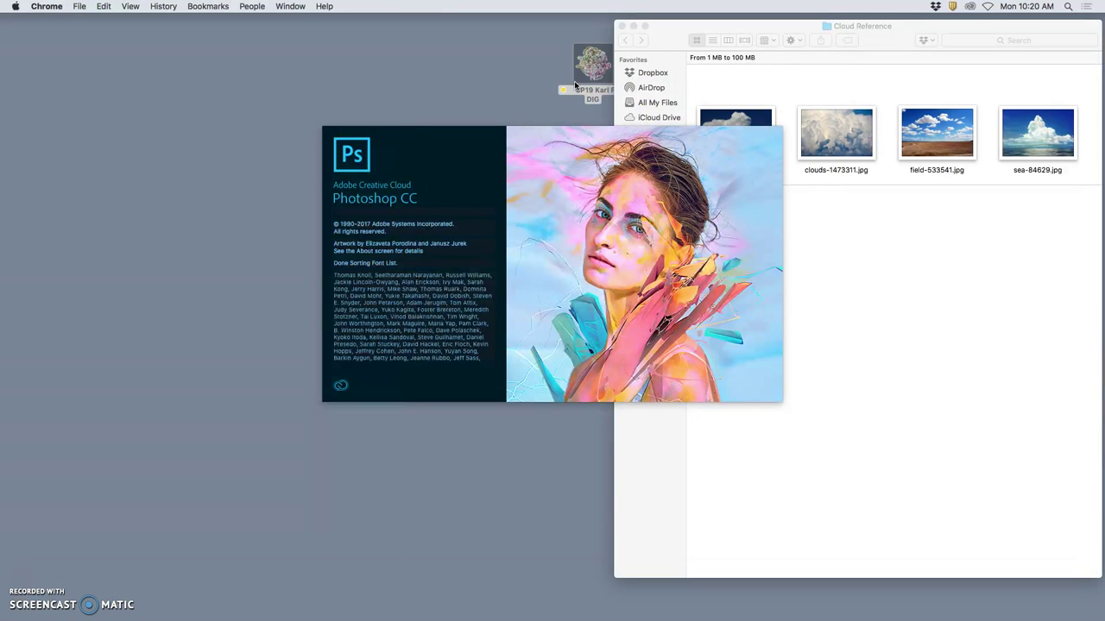
# Step: Open Sketch.psd from SP19's Assignment #2 folder in Photoshop
pyautogui.doubleClick(594, 71)
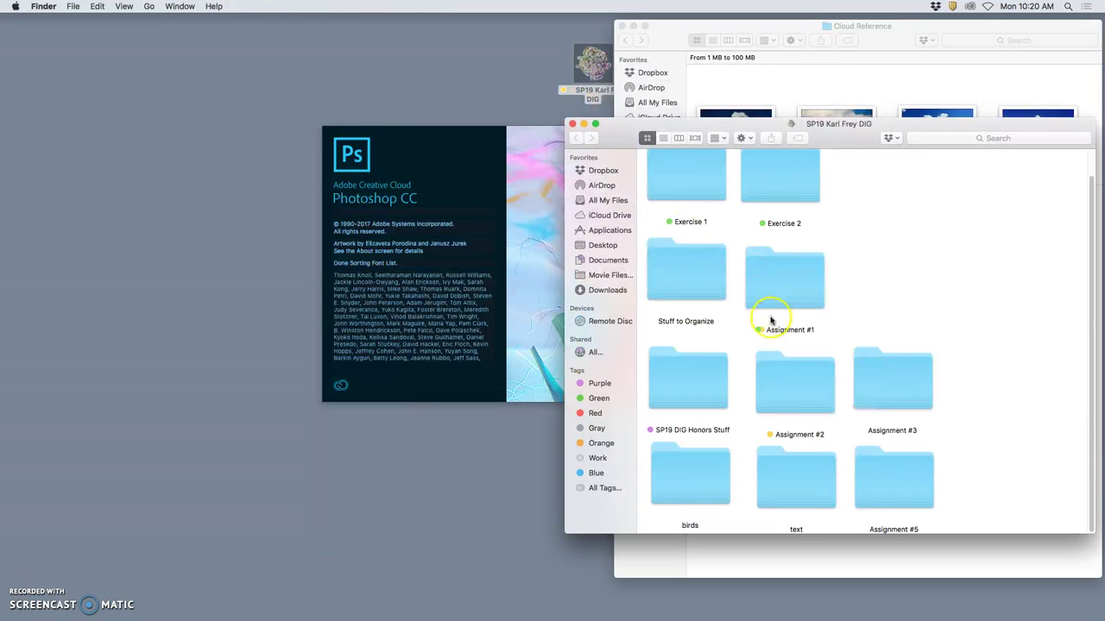
pyautogui.doubleClick(795, 389)
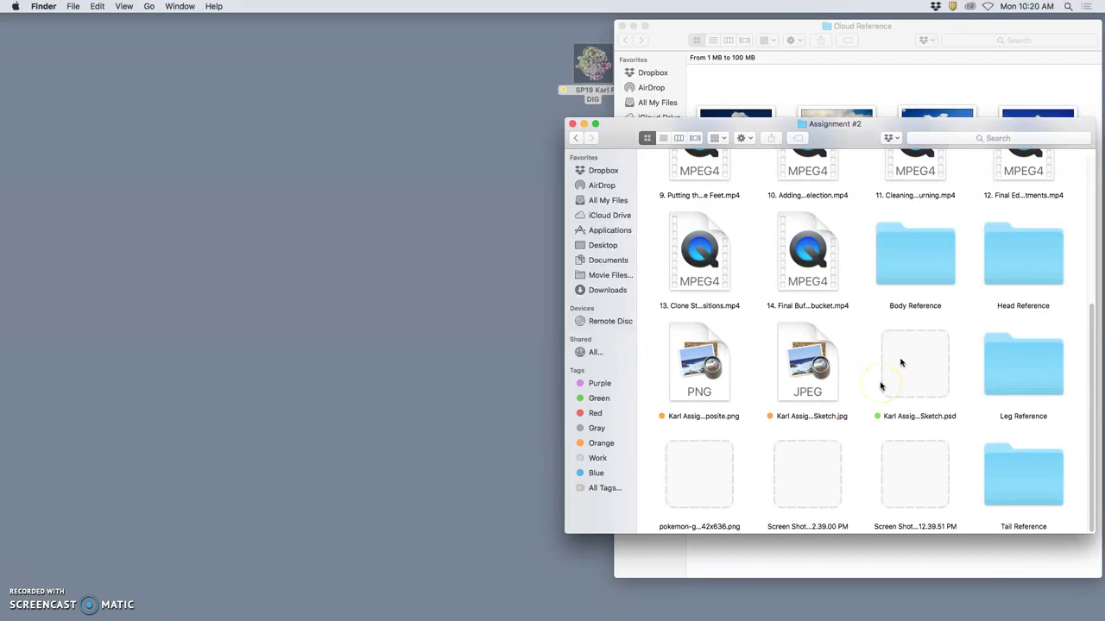
pyautogui.click(877, 360)
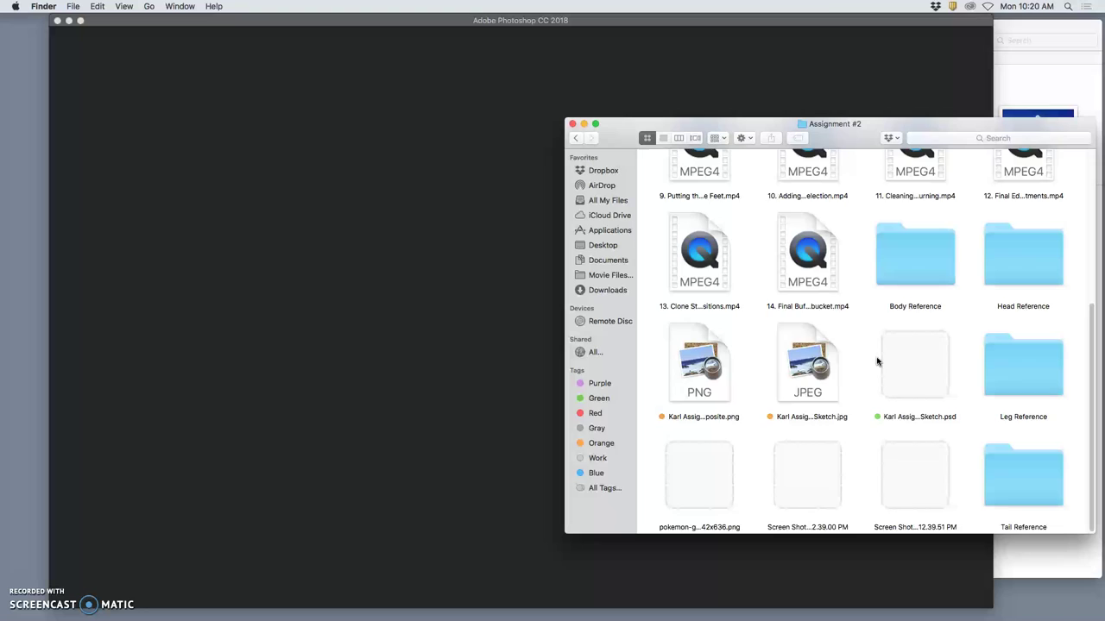
pyautogui.scroll(5, 877, 360)
pyautogui.scroll(-5, 877, 360)
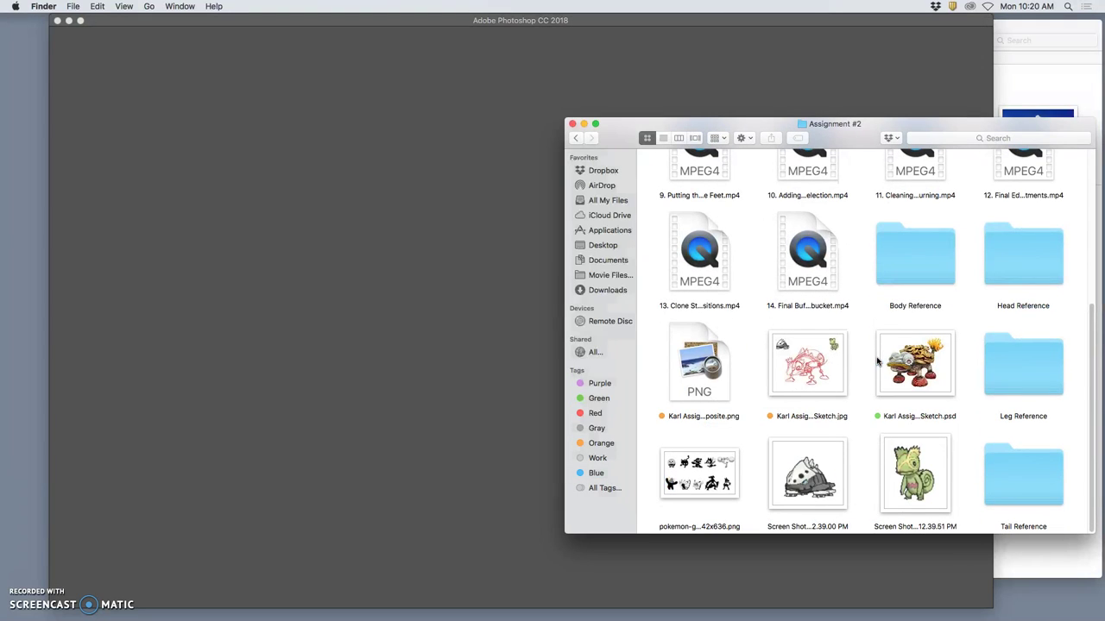
pyautogui.doubleClick(934, 380)
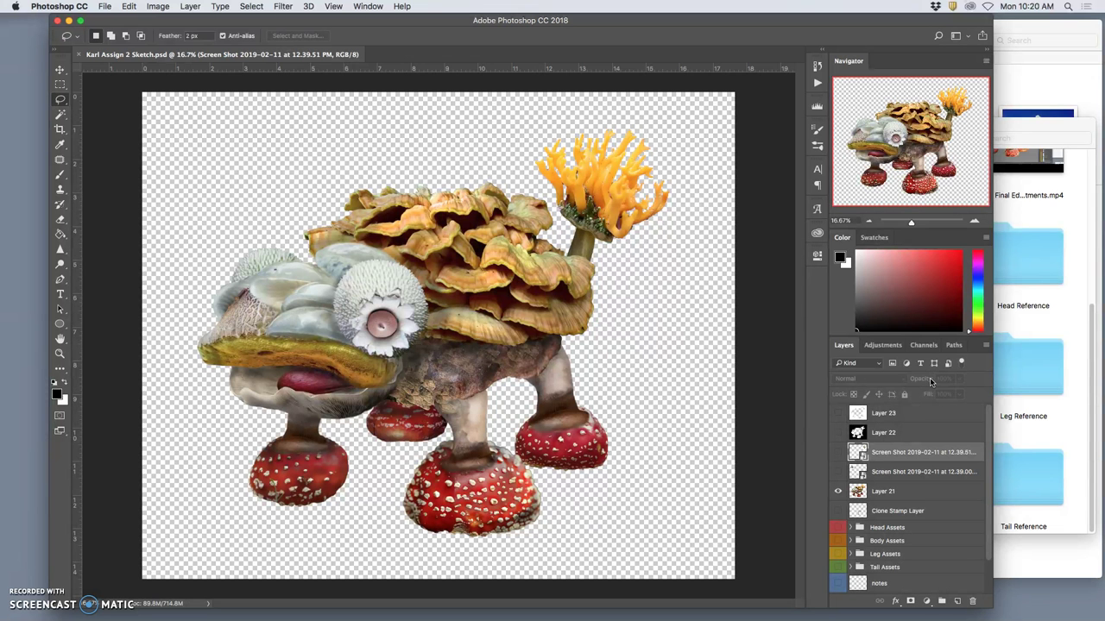
pyautogui.click(848, 505)
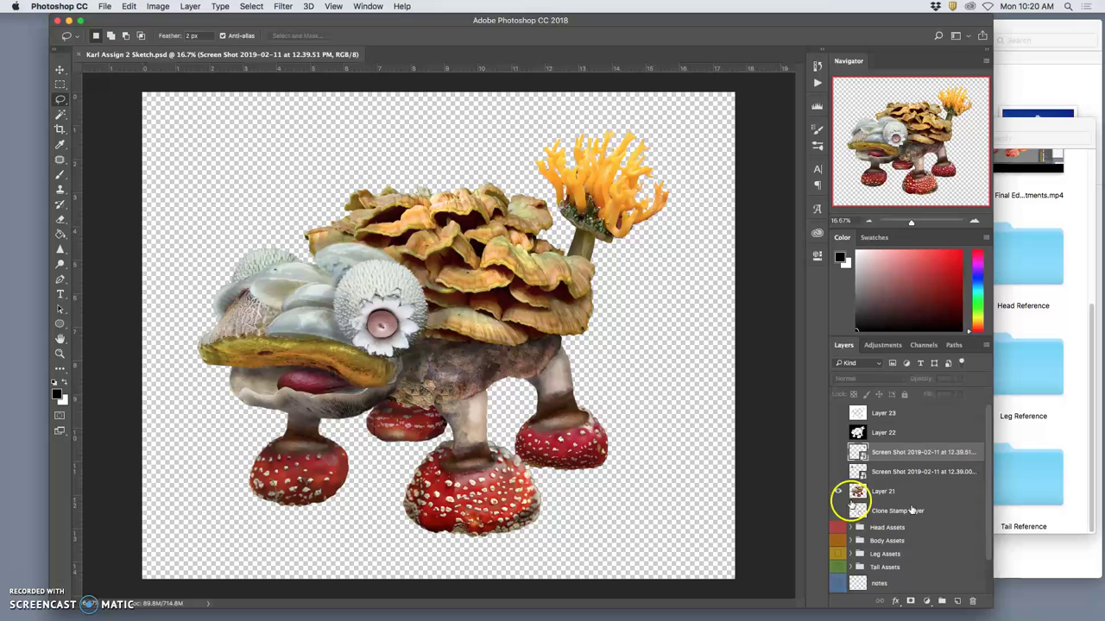
pyautogui.click(639, 438)
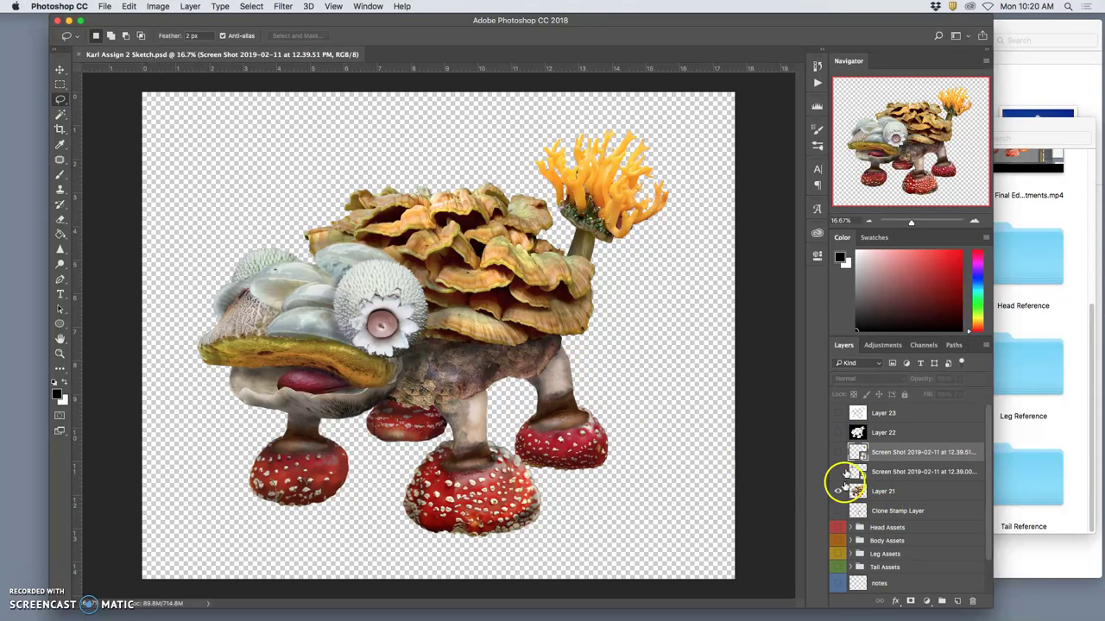
pyautogui.scroll(-2, 892, 574)
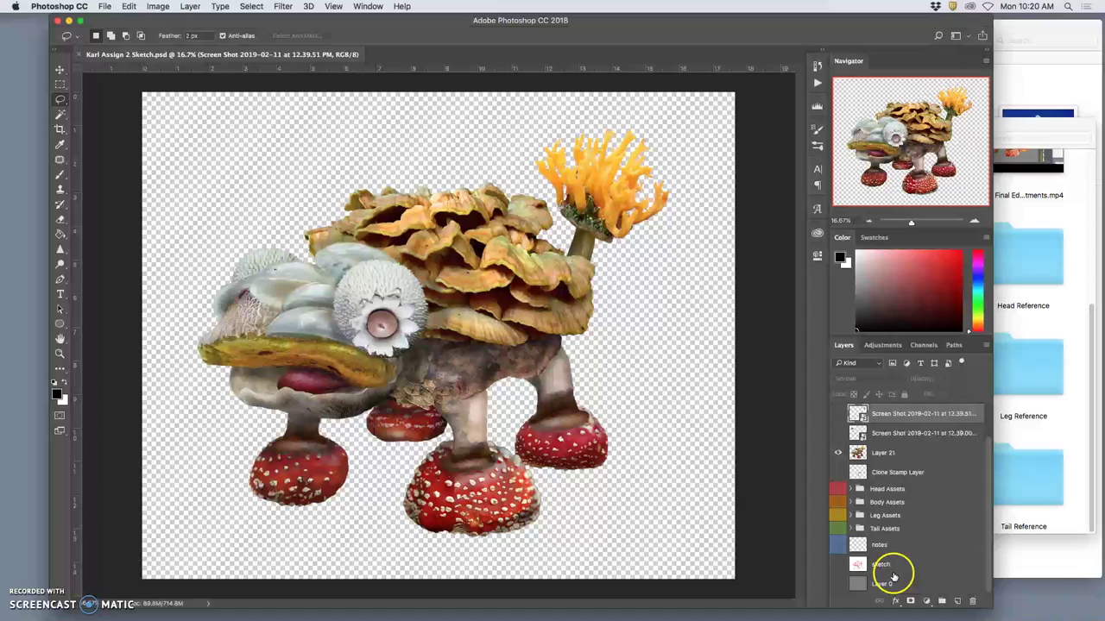
pyautogui.click(837, 584)
pyautogui.click(837, 584)
pyautogui.click(837, 585)
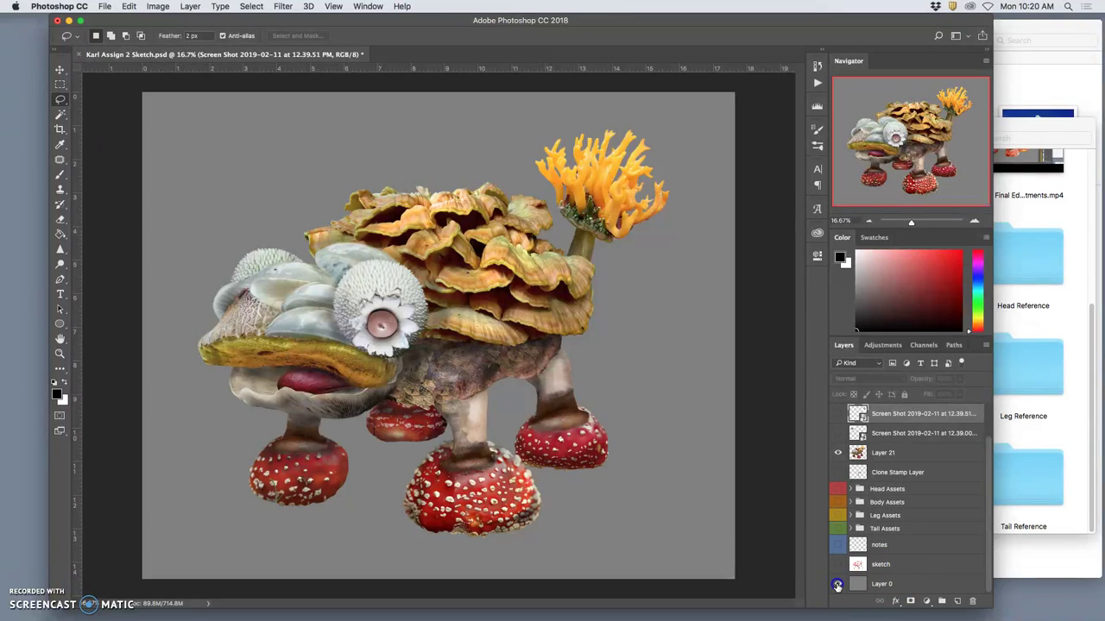
pyautogui.click(837, 585)
pyautogui.click(838, 584)
pyautogui.click(838, 585)
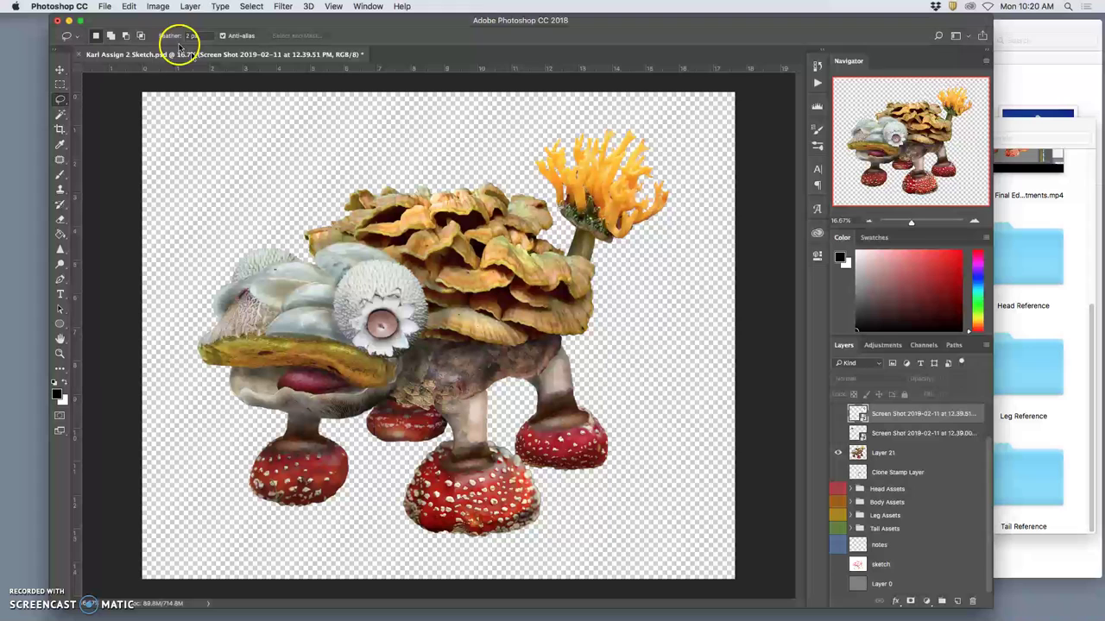
pyautogui.click(159, 6)
pyautogui.click(176, 96)
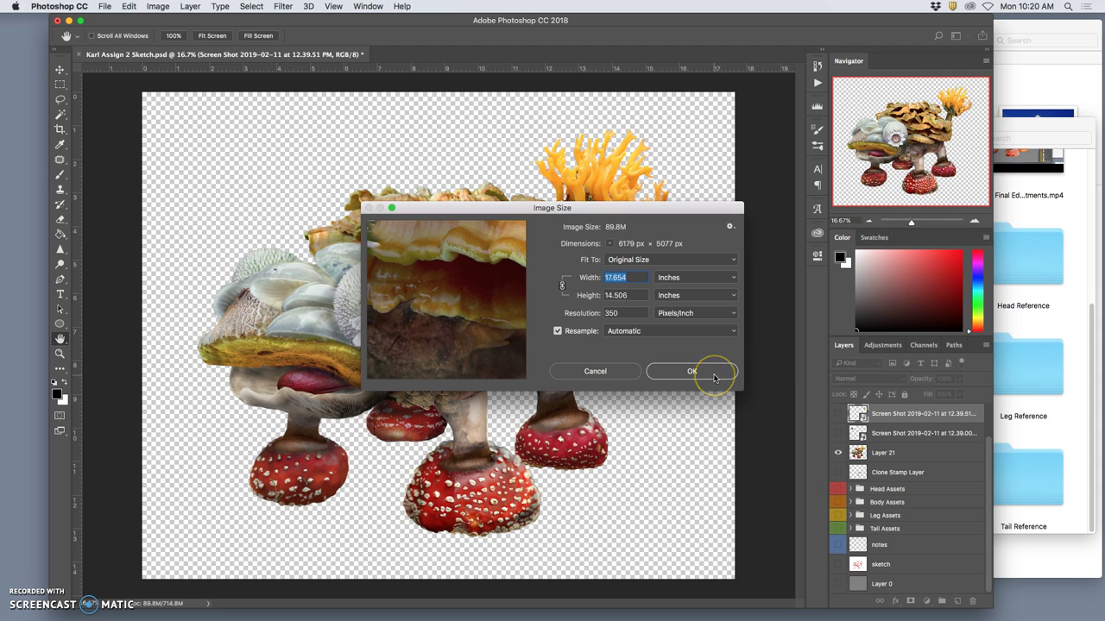
pyautogui.click(714, 374)
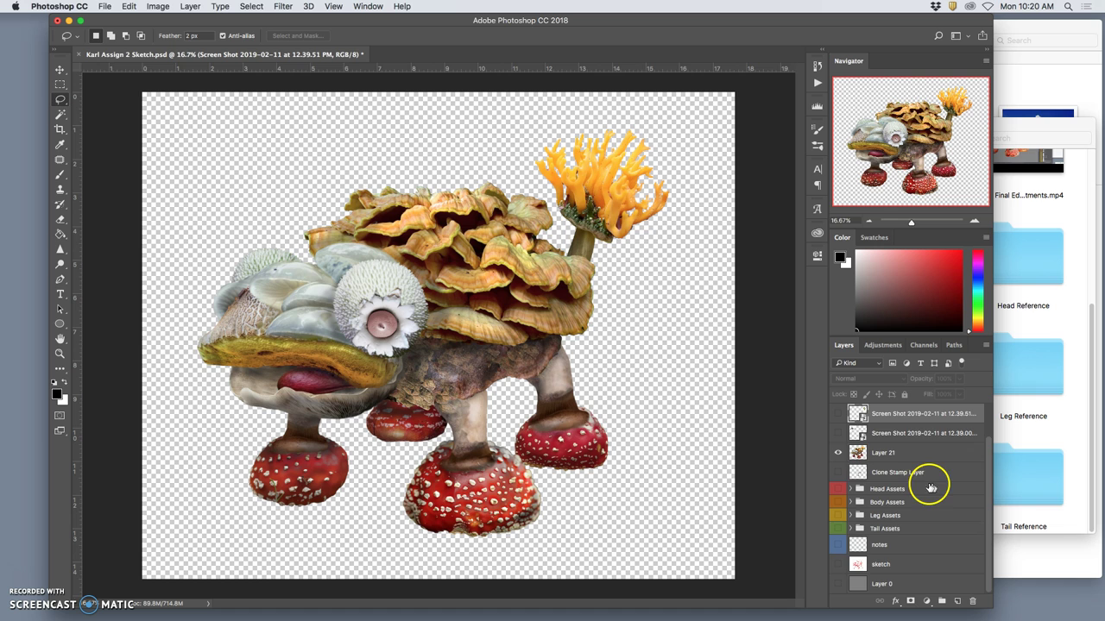
# Step: Select Layer 21 and check the layer options for merging, without merging
pyautogui.scroll(-1, 913, 476)
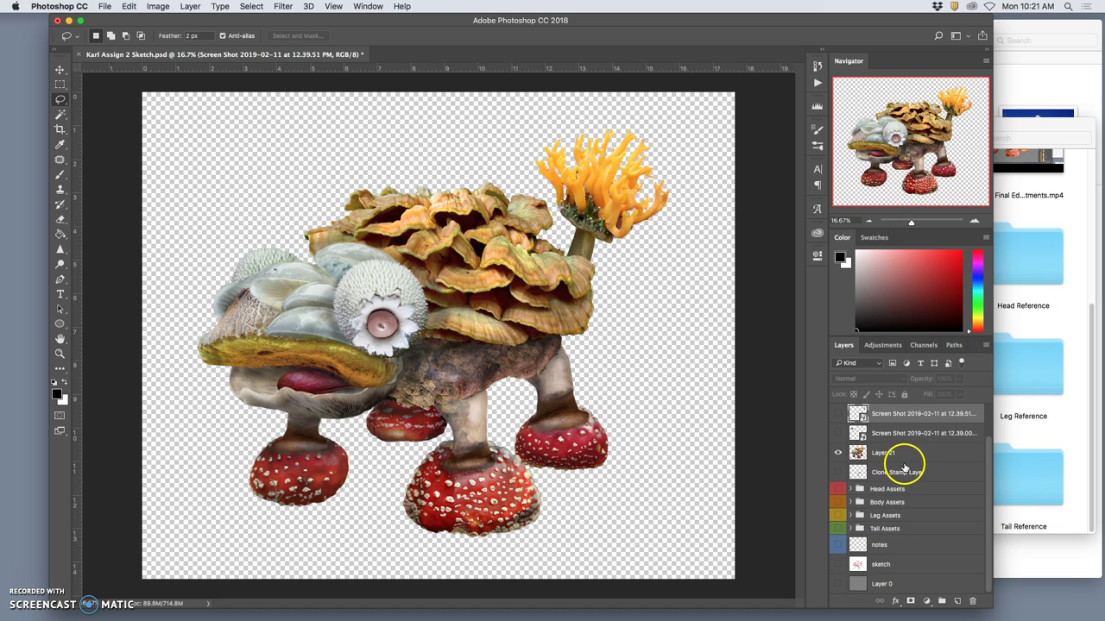
pyautogui.scroll(1, 902, 471)
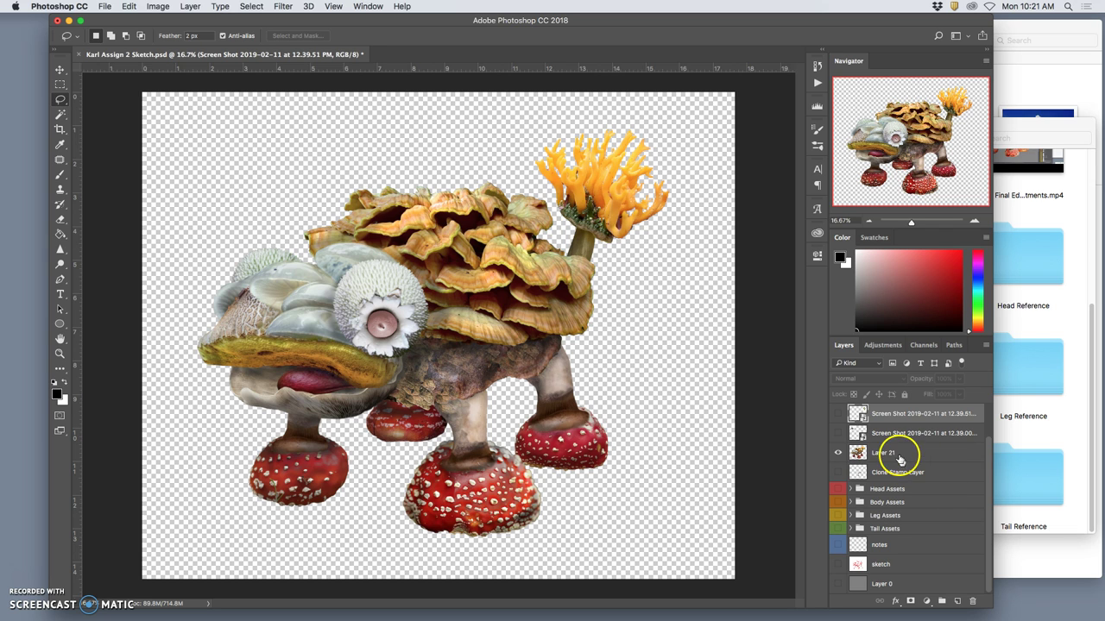
pyautogui.click(896, 454)
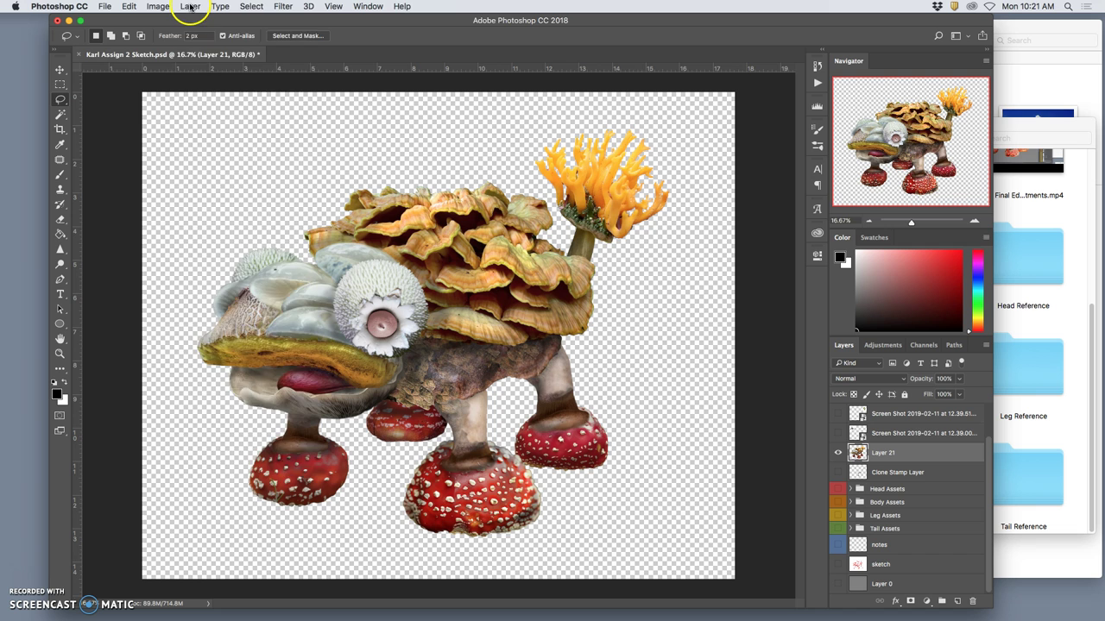
pyautogui.click(190, 7)
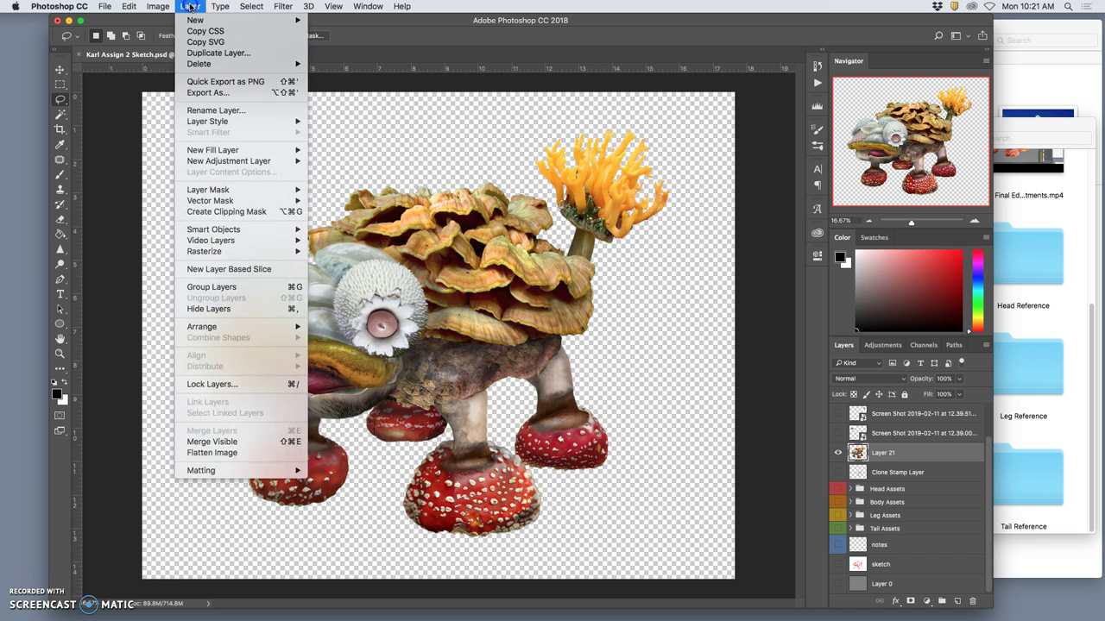
pyautogui.click(231, 442)
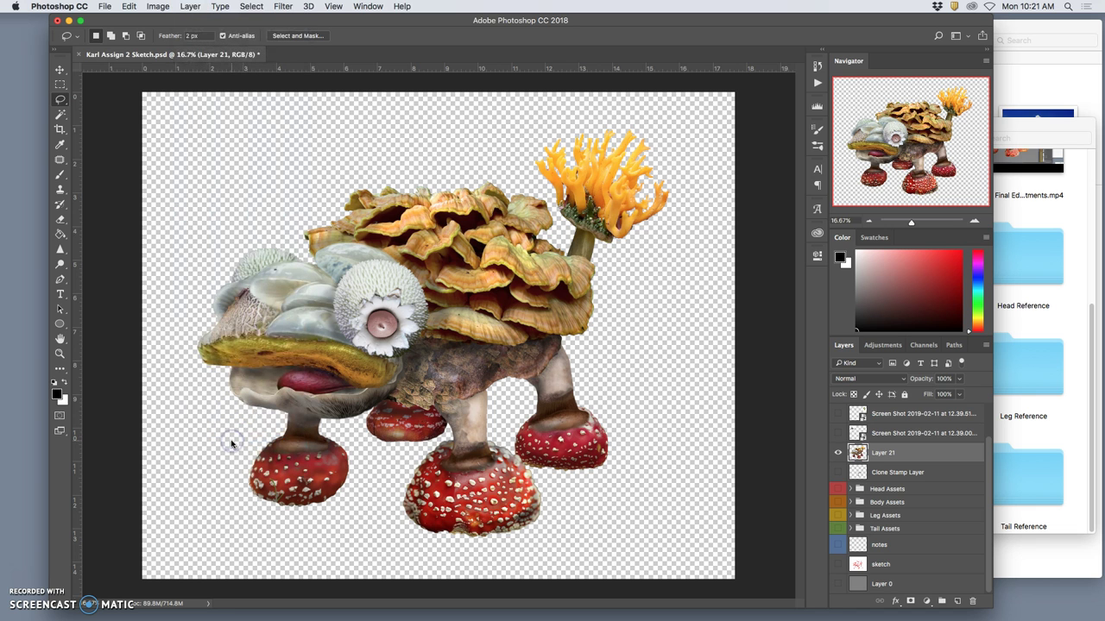
pyautogui.click(190, 6)
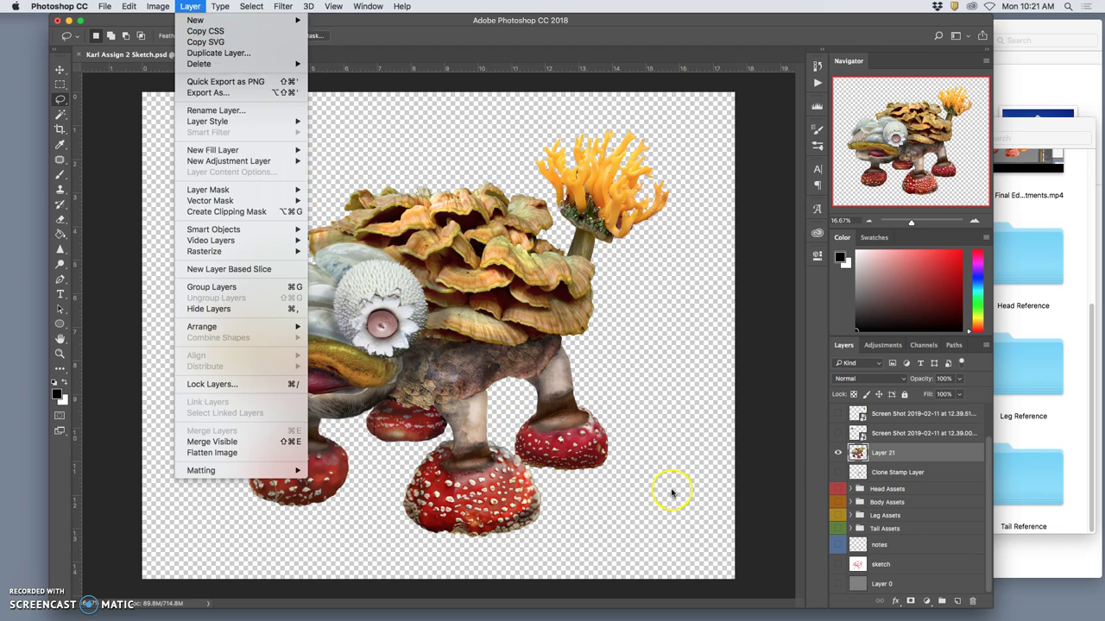
pyautogui.click(881, 453)
# Step: Delete the top screenshot layers, including Layers 22 and 23
pyautogui.click(894, 414)
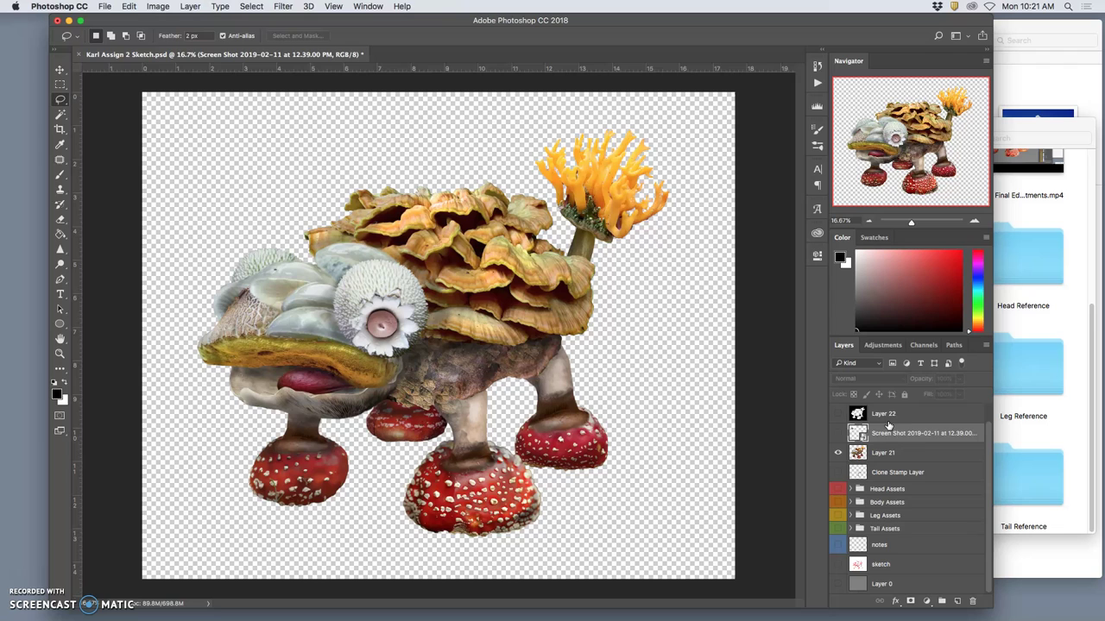
pyautogui.moveTo(907, 427); pyautogui.dragTo(474, 337)
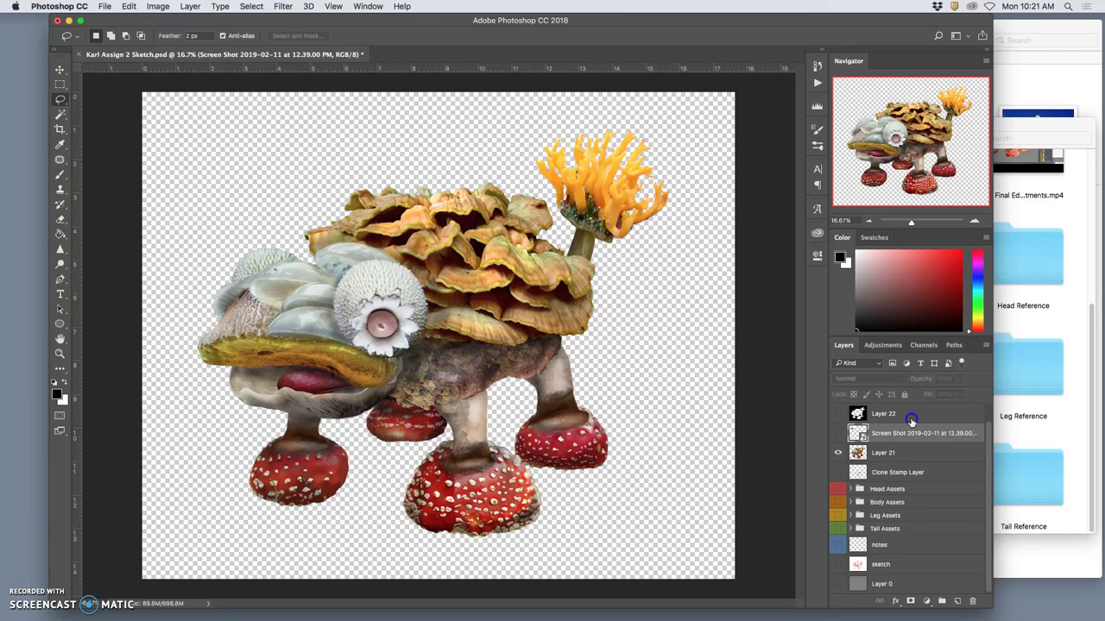
pyautogui.click(910, 421)
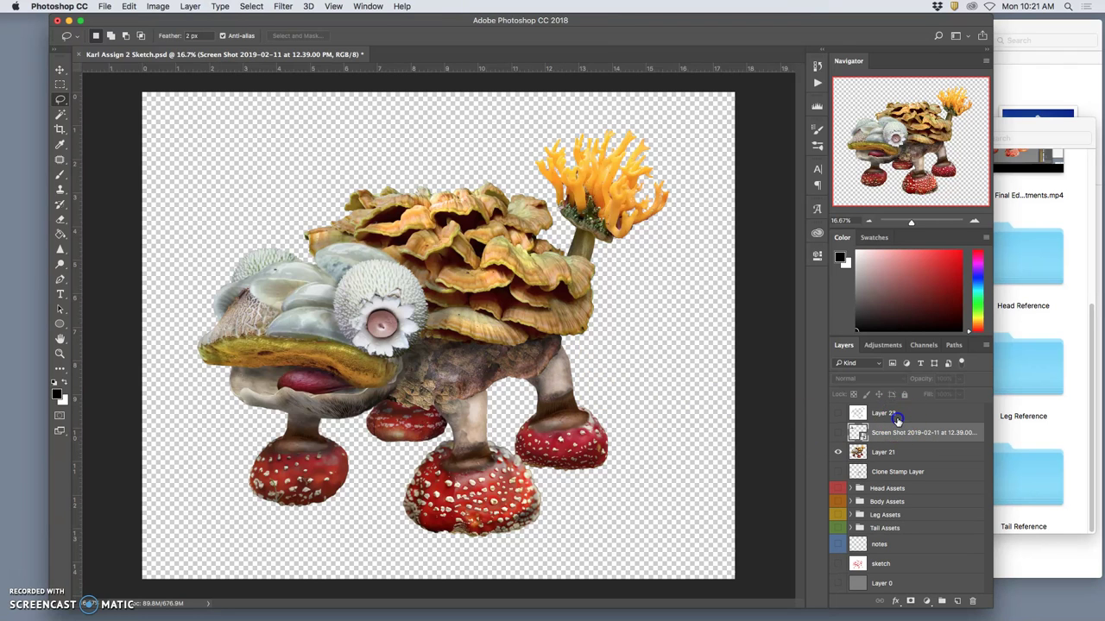
pyautogui.press('BackSpace')
pyautogui.press('BackSpace')
# Step: Delete the Clone Stamp Layer and the Head Assets and Body Assets groups
pyautogui.click(894, 432)
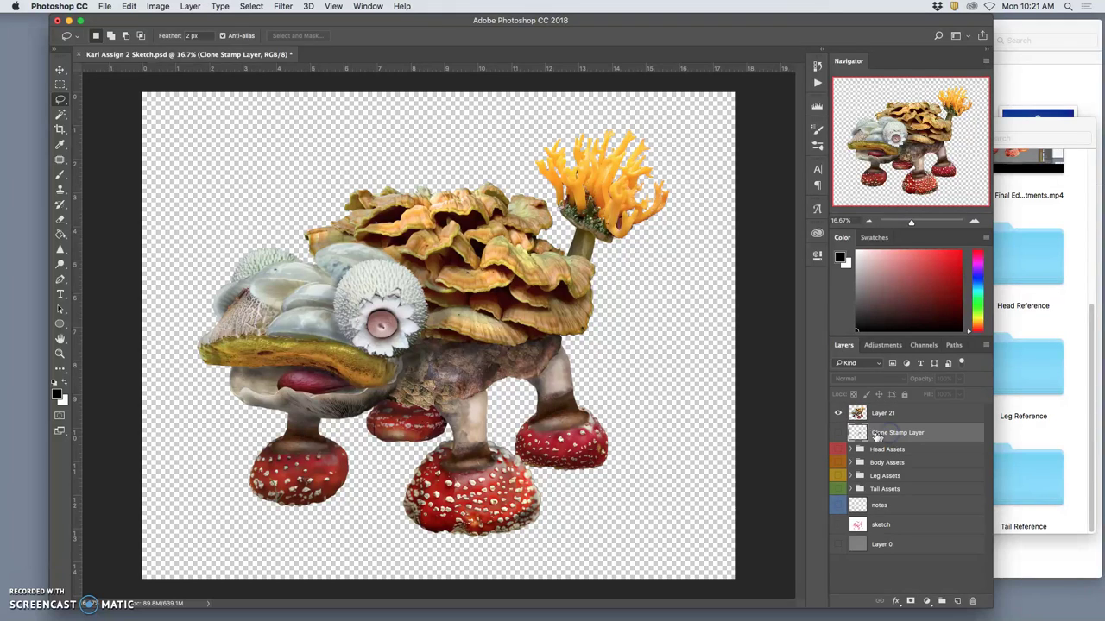
pyautogui.click(843, 434)
pyautogui.press('BackSpace')
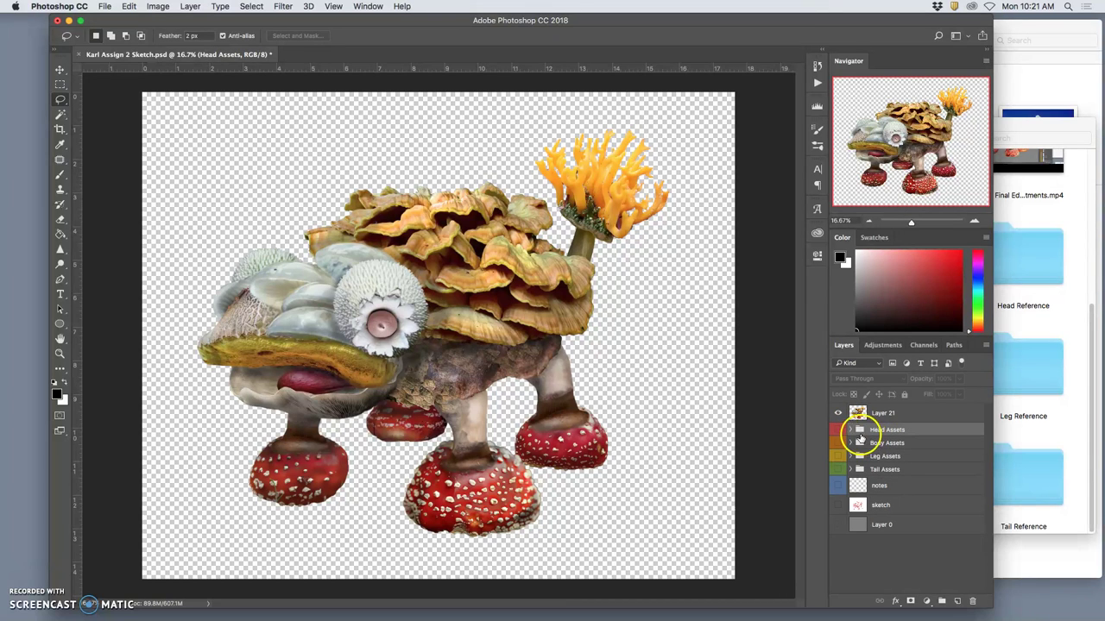
pyautogui.press('BackSpace')
pyautogui.press('BackSpace')
pyautogui.press('BackSpace')
pyautogui.press('BackSpace')
pyautogui.press('BackSpace')
pyautogui.press('BackSpace')
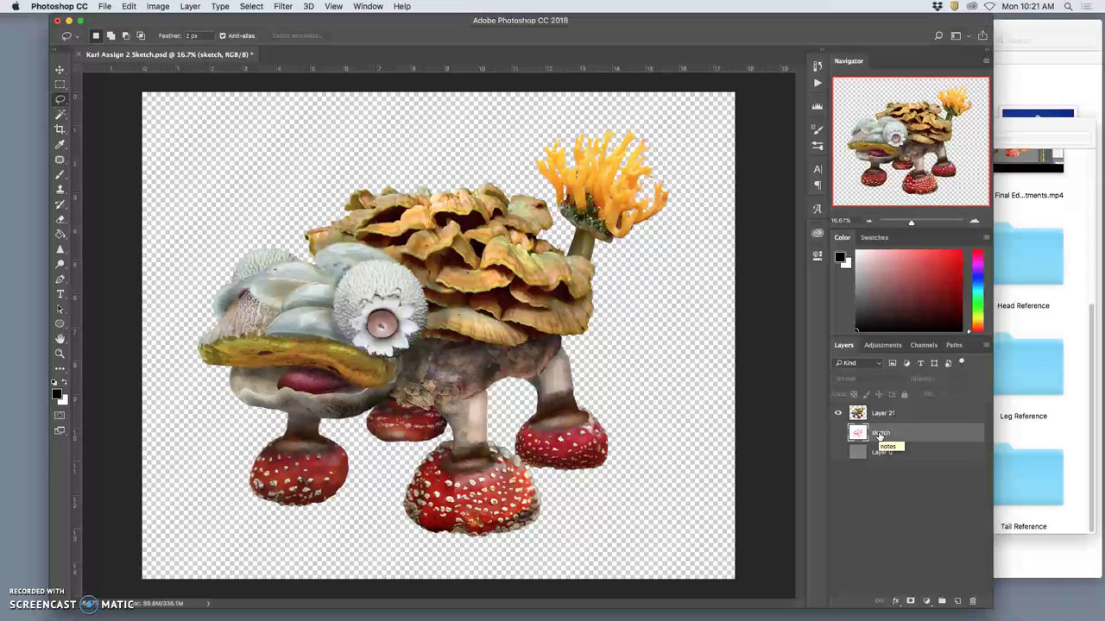
pyautogui.press('BackSpace')
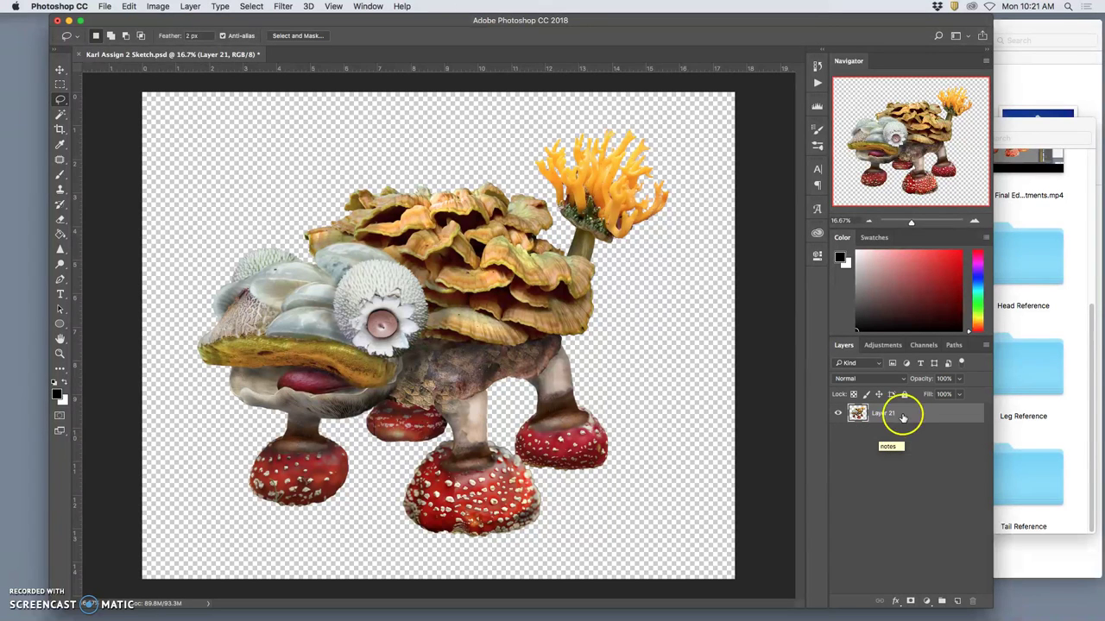
pyautogui.click(874, 504)
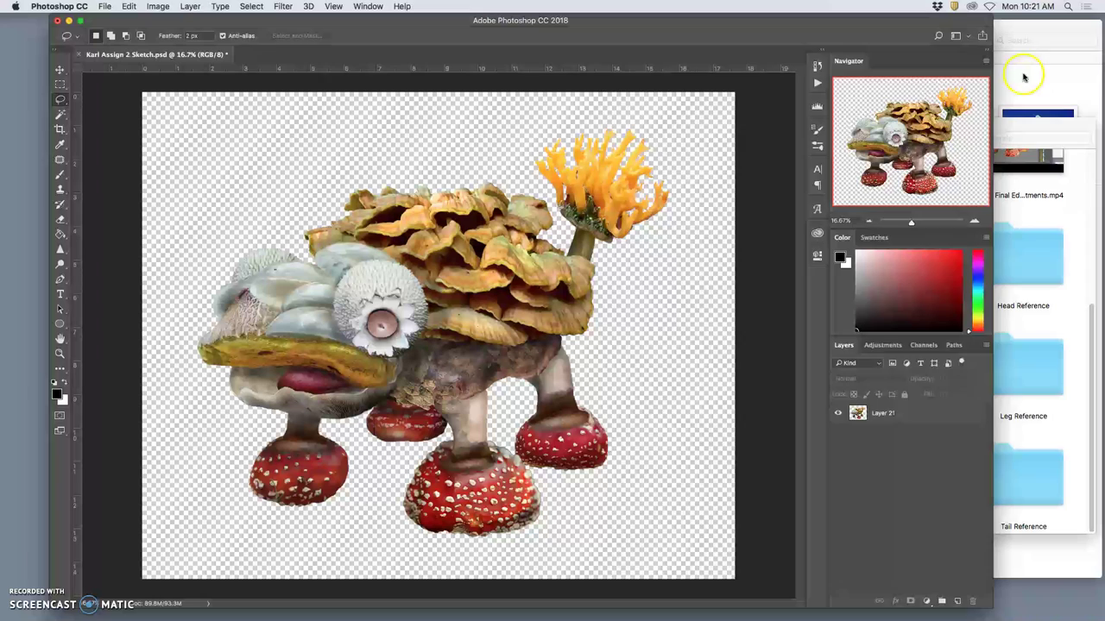
# Step: Drag blue-sky-196230.jpg from the Cloud Reference folder onto the Photoshop canvas
pyautogui.click(1020, 74)
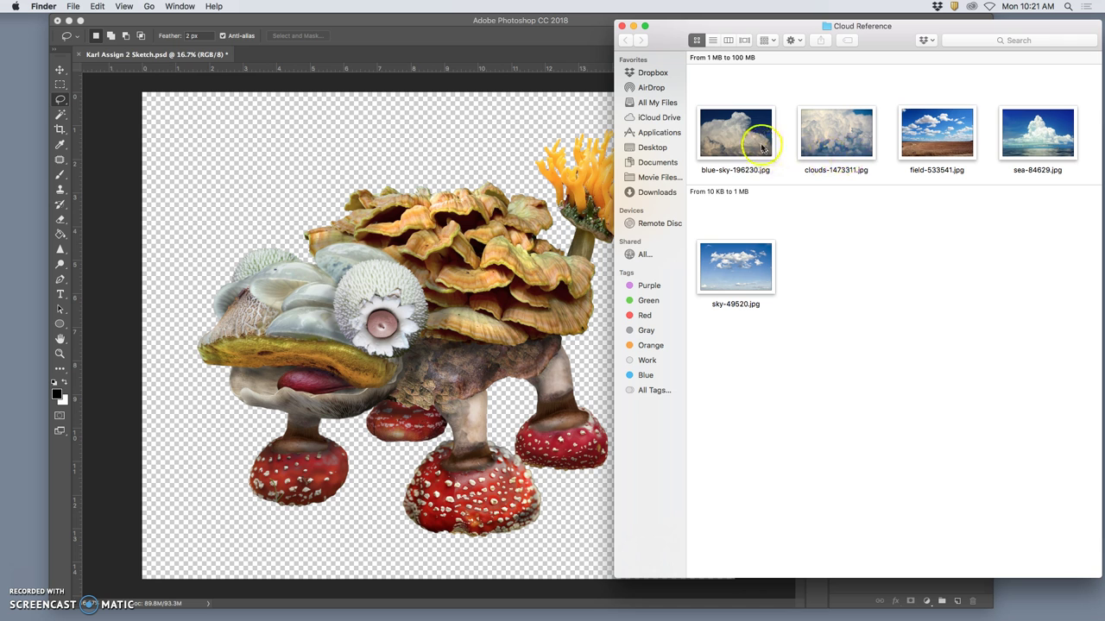
pyautogui.moveTo(737, 133); pyautogui.dragTo(412, 288)
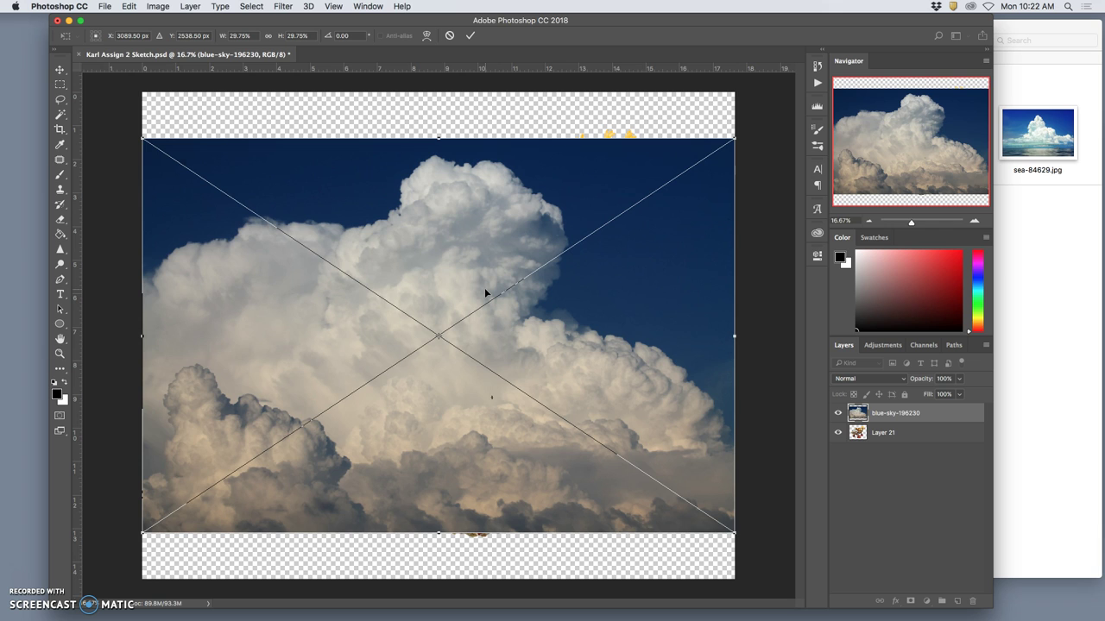
# Step: Warp the cloud photo, bending its top and right side, and set opacity near 50%
pyautogui.rightClick(482, 239)
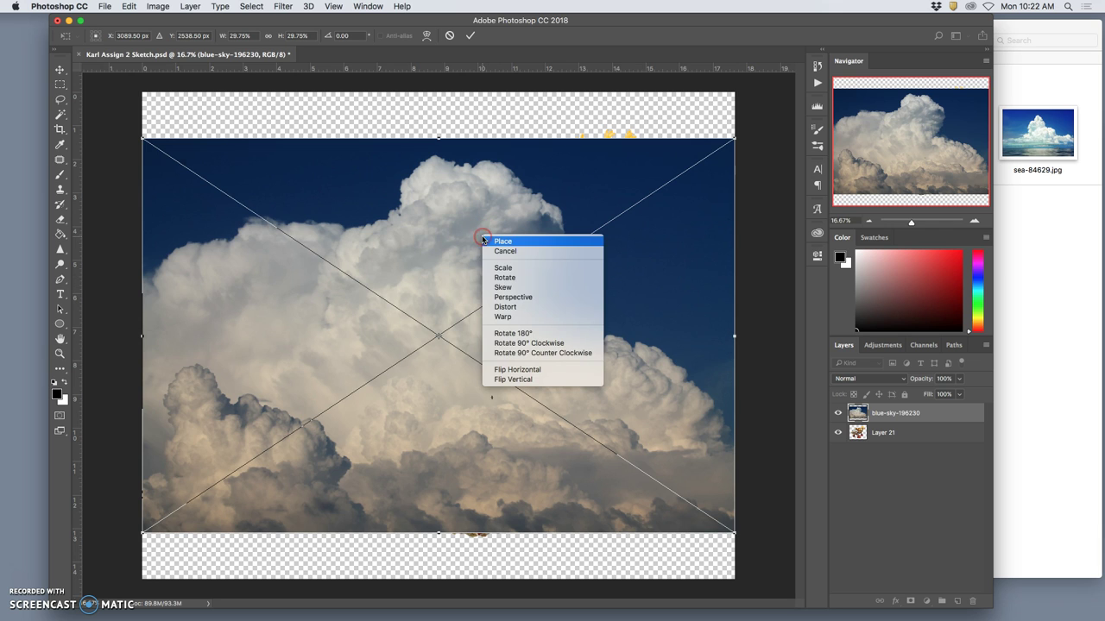
pyautogui.click(528, 318)
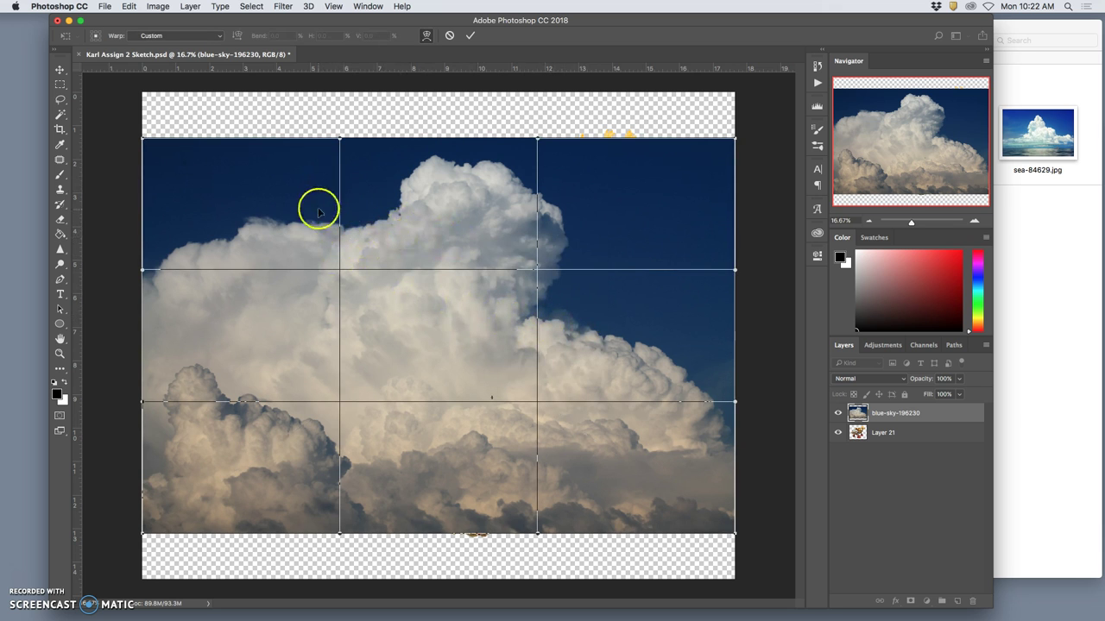
pyautogui.moveTo(318, 205); pyautogui.dragTo(307, 179)
pyautogui.moveTo(575, 190); pyautogui.dragTo(666, 178)
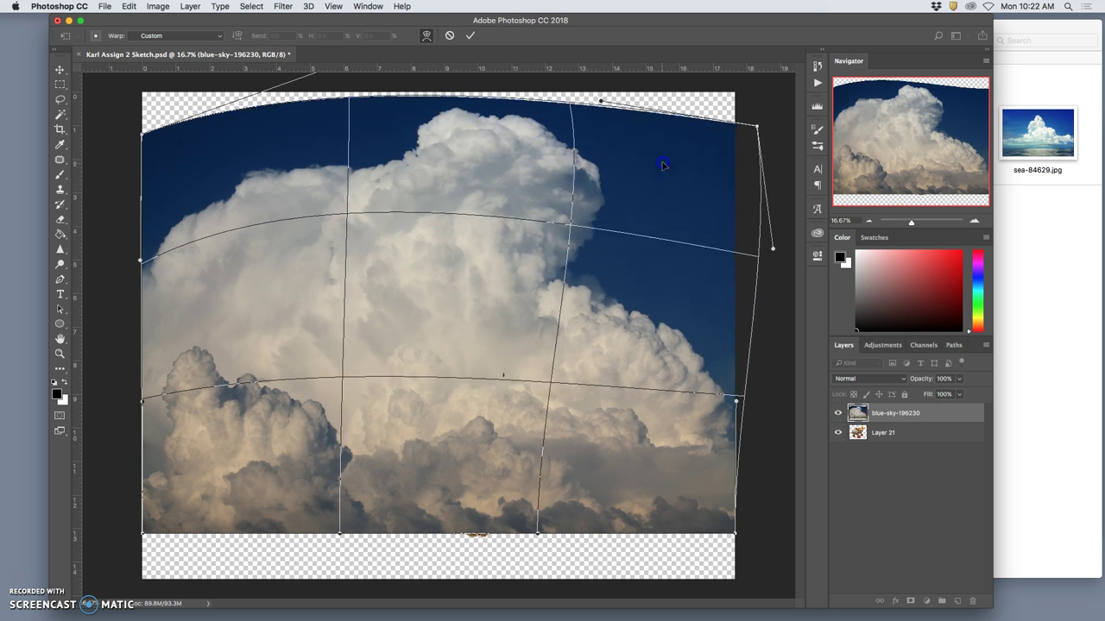
pyautogui.click(958, 380)
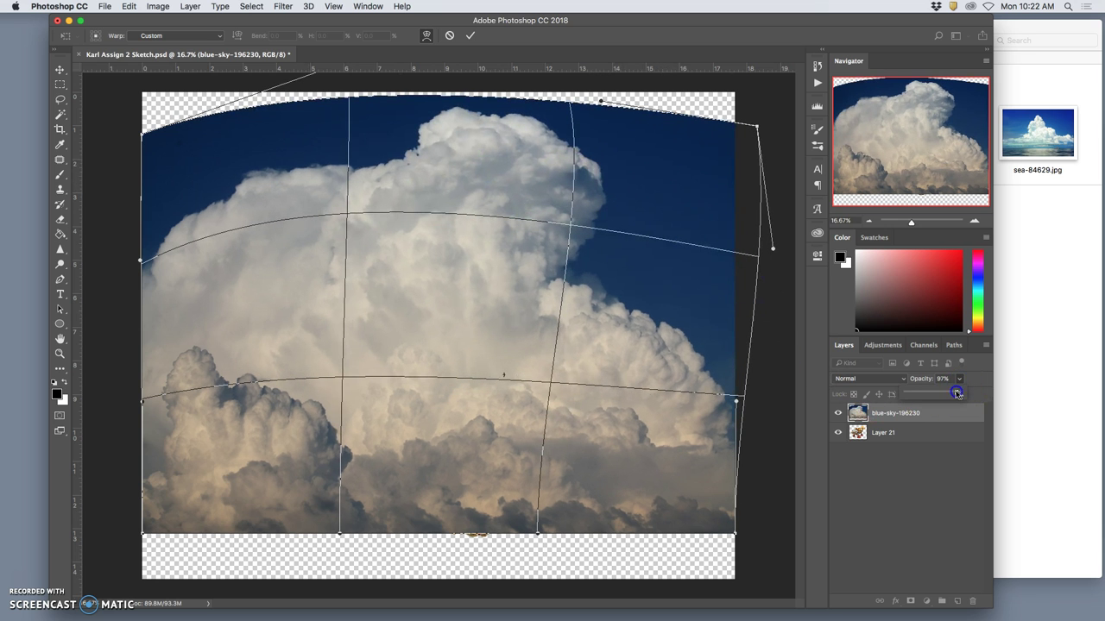
pyautogui.moveTo(935, 394); pyautogui.dragTo(933, 393)
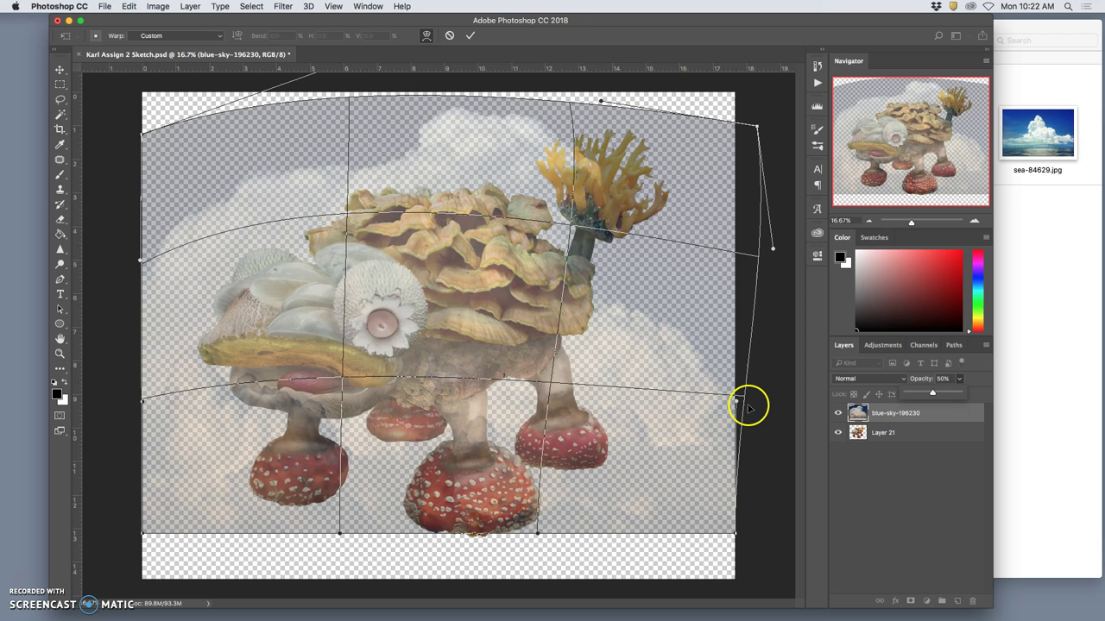
# Step: Pull the warp mesh's sides, corners and bottom outward to bulge the clouds around the creature
pyautogui.moveTo(748, 399); pyautogui.dragTo(765, 397)
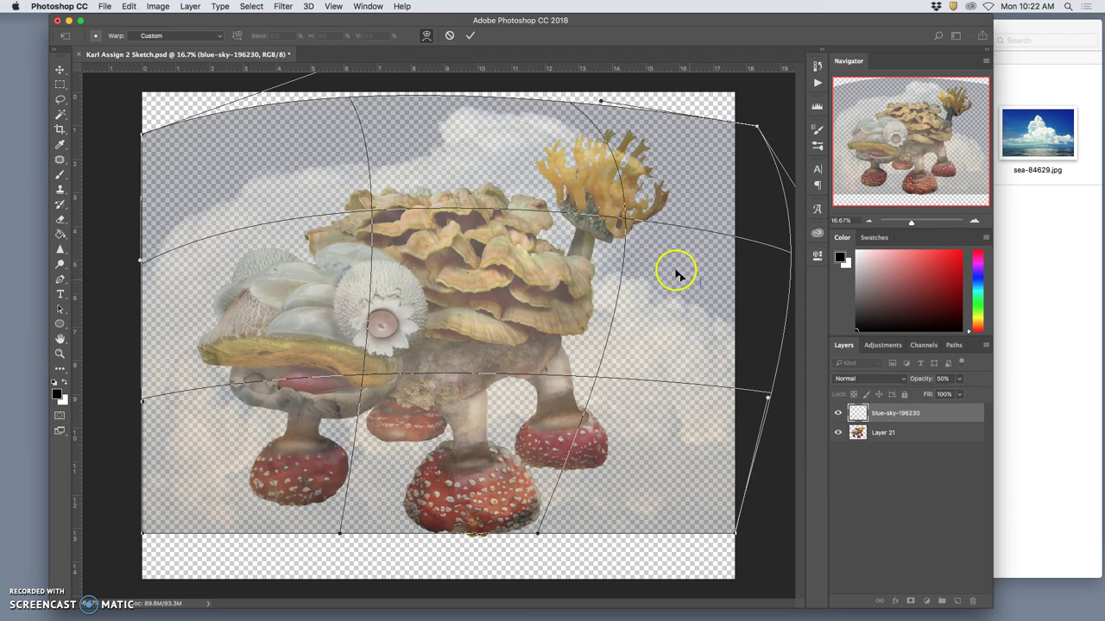
pyautogui.moveTo(530, 156); pyautogui.dragTo(537, 148)
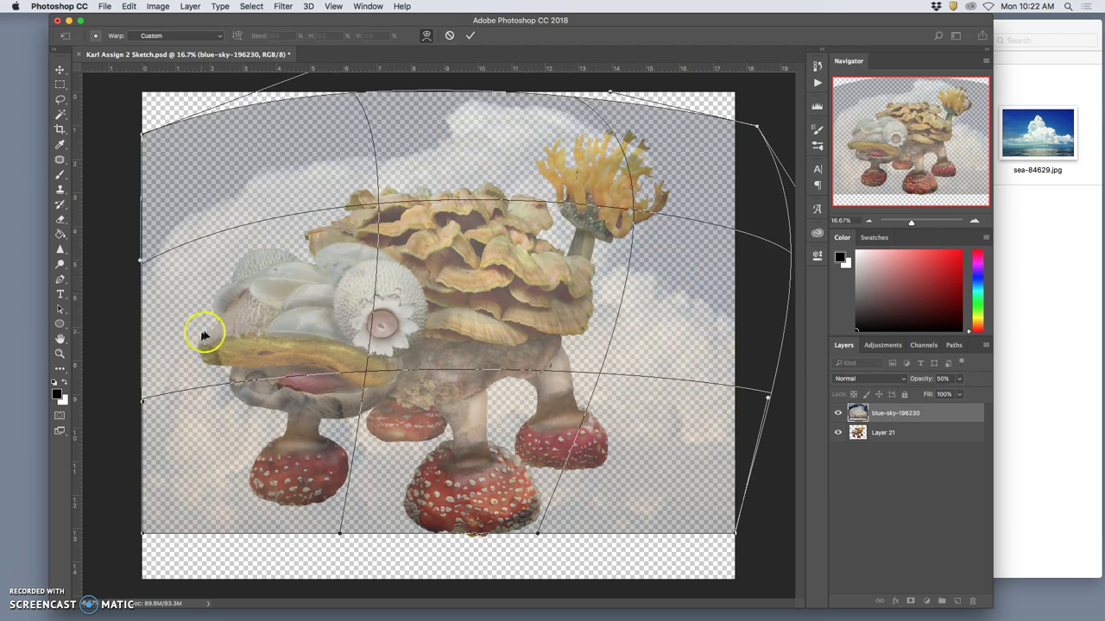
pyautogui.moveTo(168, 338); pyautogui.dragTo(183, 334)
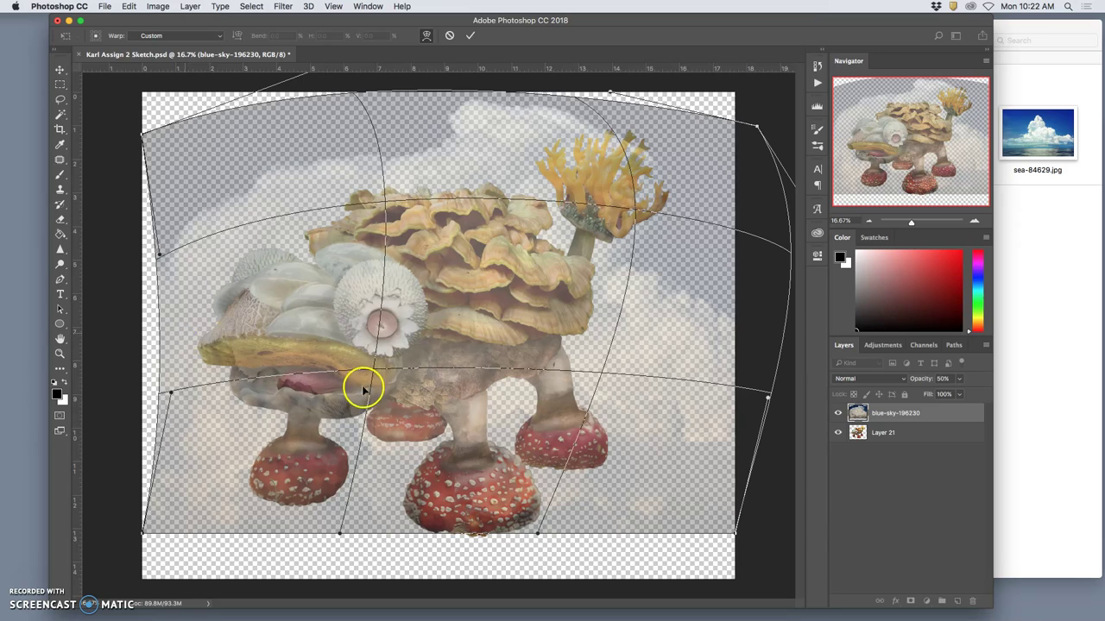
pyautogui.moveTo(383, 456); pyautogui.dragTo(348, 493)
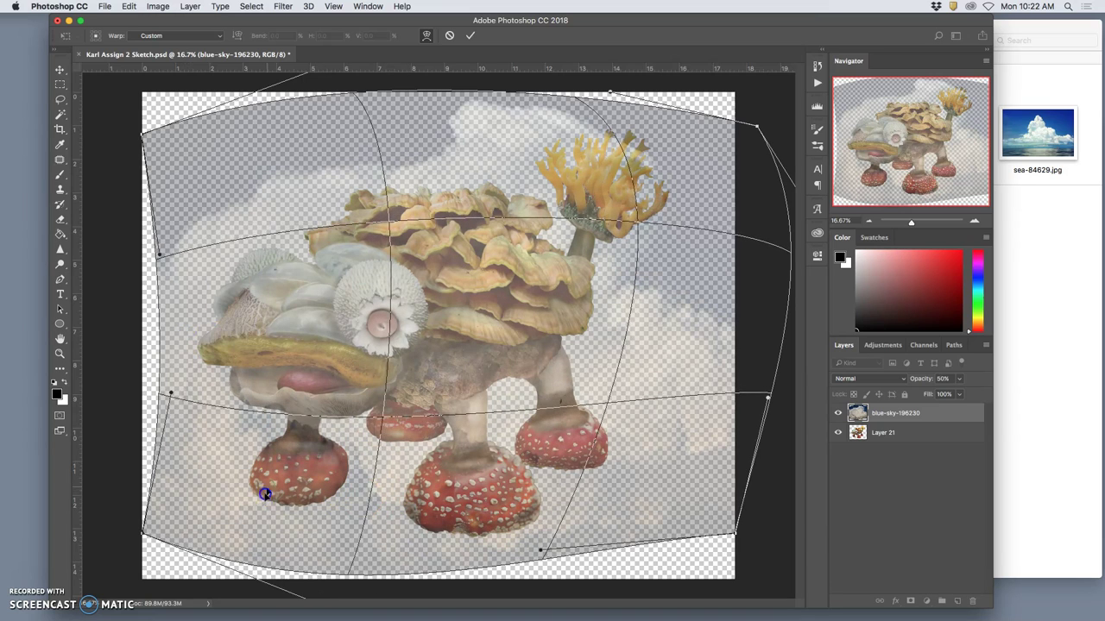
pyautogui.moveTo(264, 491); pyautogui.dragTo(288, 495)
pyautogui.moveTo(643, 304); pyautogui.dragTo(716, 291)
pyautogui.moveTo(692, 158); pyautogui.dragTo(705, 147)
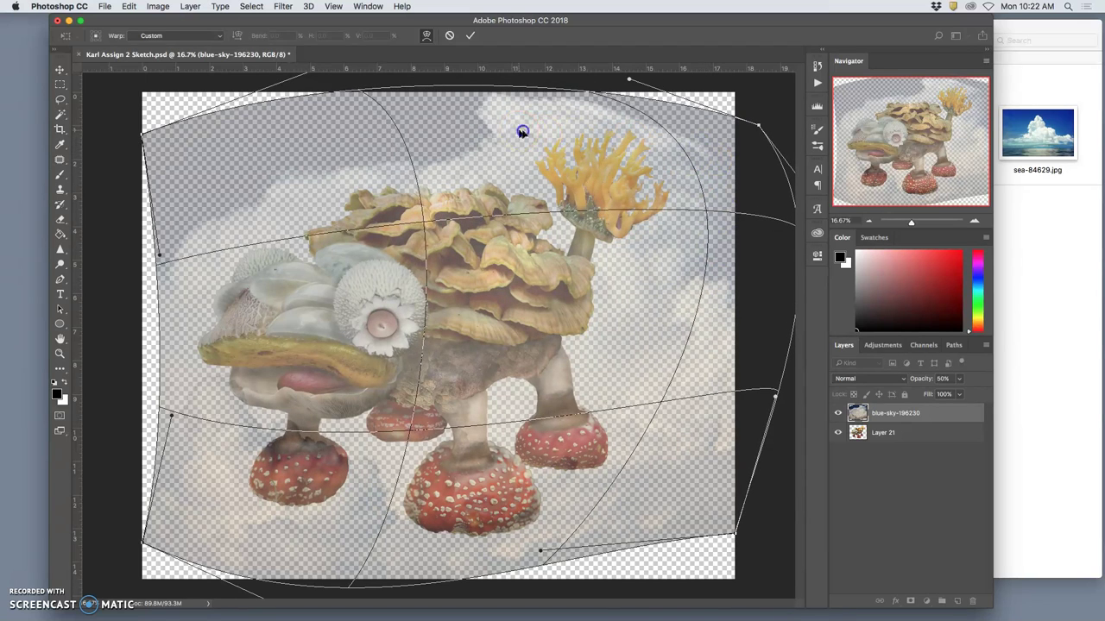
pyautogui.moveTo(523, 134); pyautogui.dragTo(528, 136)
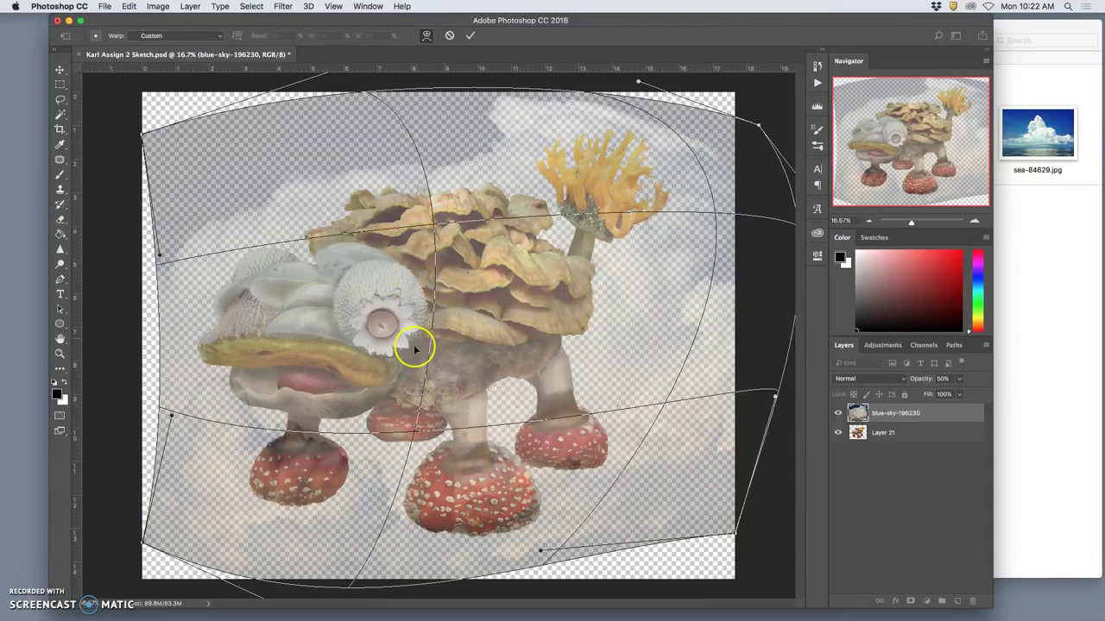
pyautogui.moveTo(371, 520); pyautogui.dragTo(367, 523)
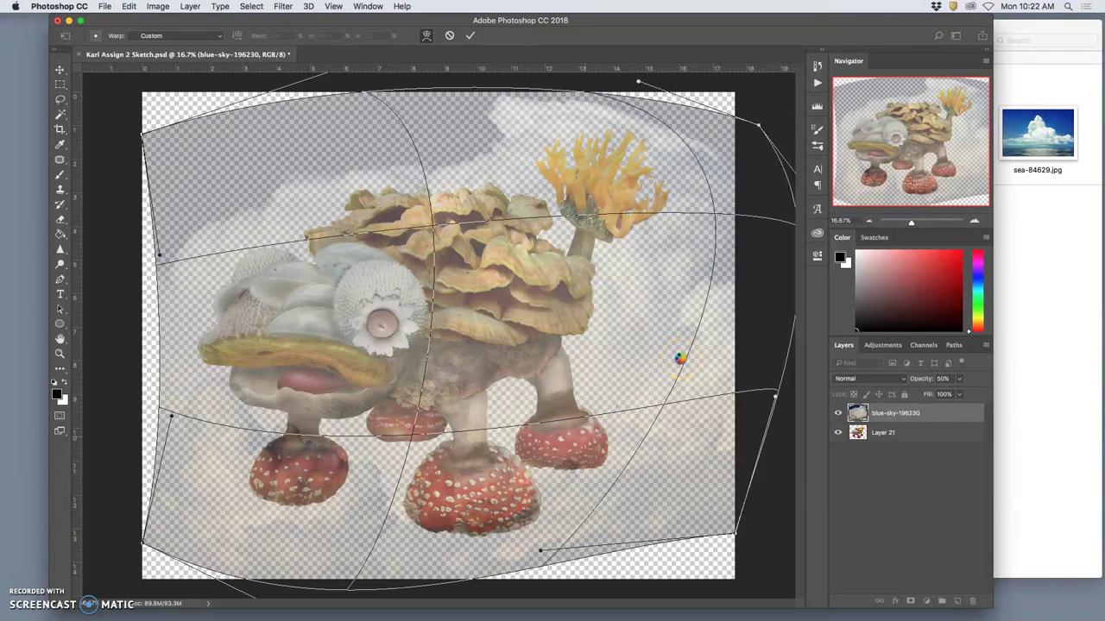
# Step: Set the cloud layer to 100% opacity, move Layer 21 above it, and hide the clouds
pyautogui.click(958, 378)
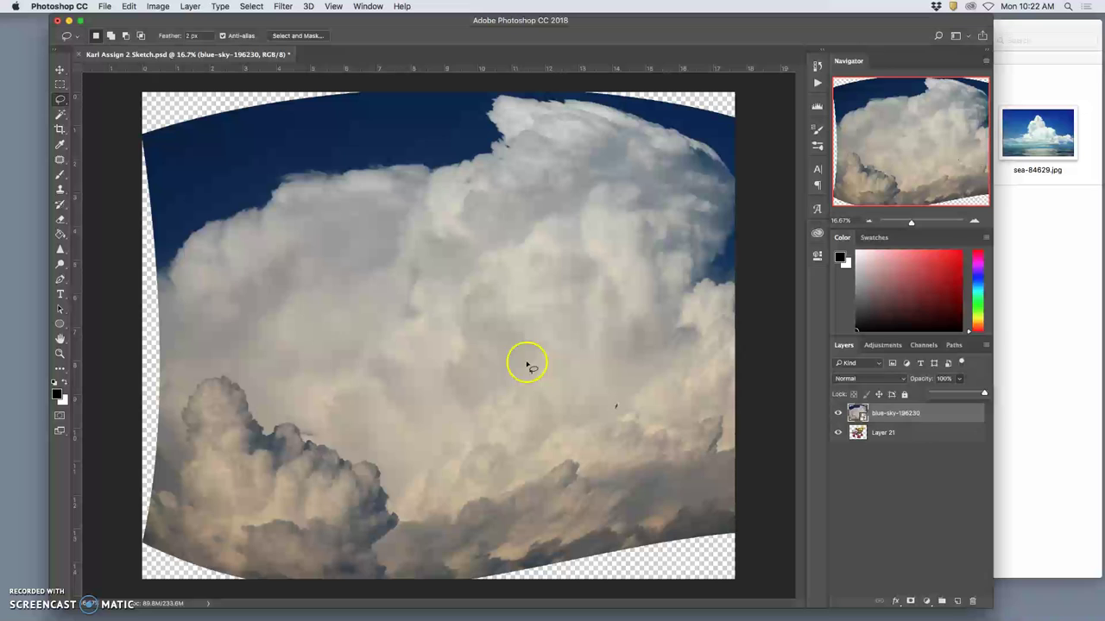
pyautogui.click(838, 414)
pyautogui.click(838, 413)
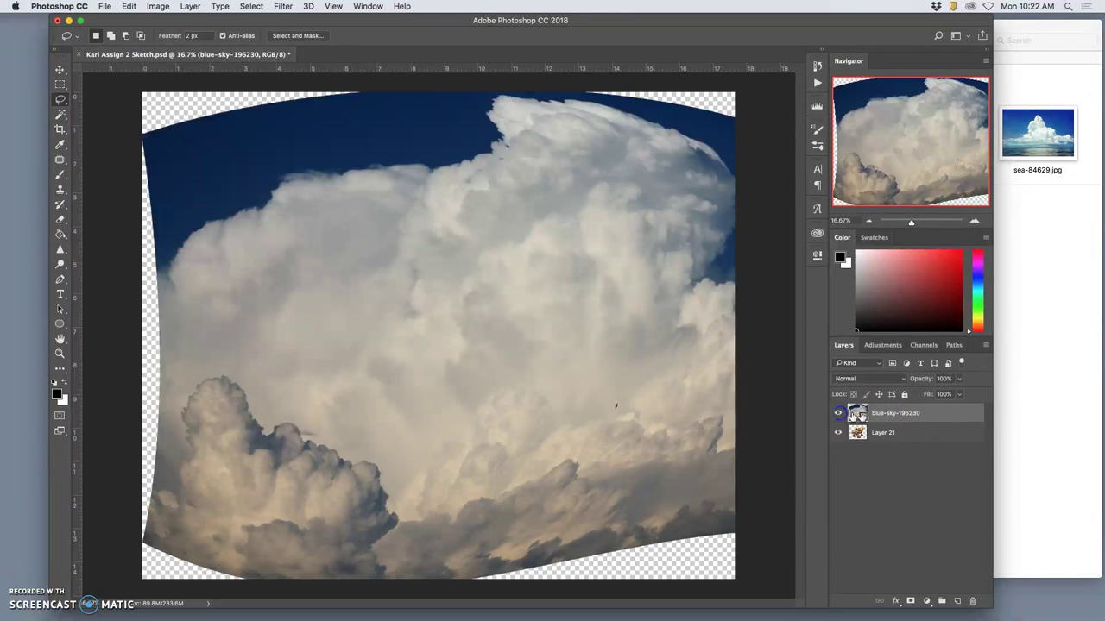
pyautogui.click(883, 433)
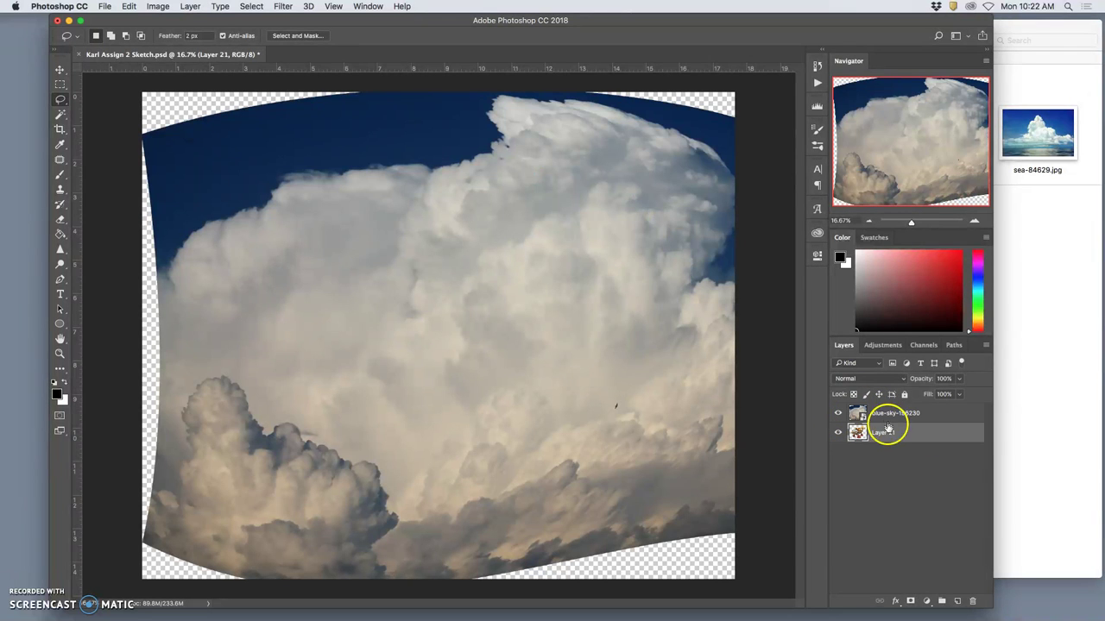
pyautogui.click(885, 433)
pyautogui.press('super+bracketright')
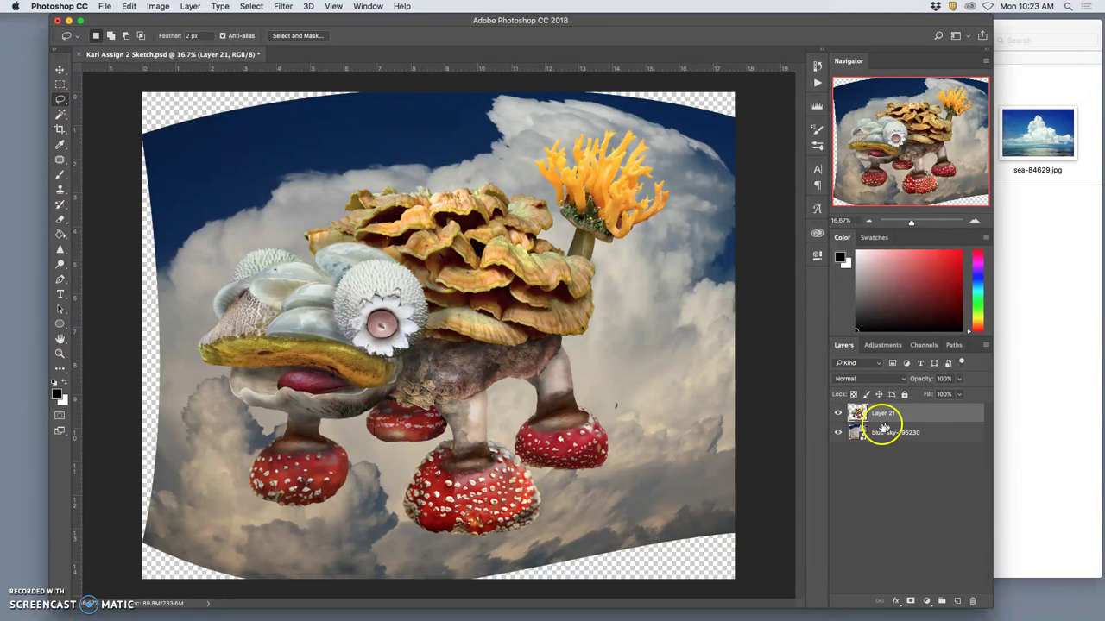
pyautogui.click(839, 433)
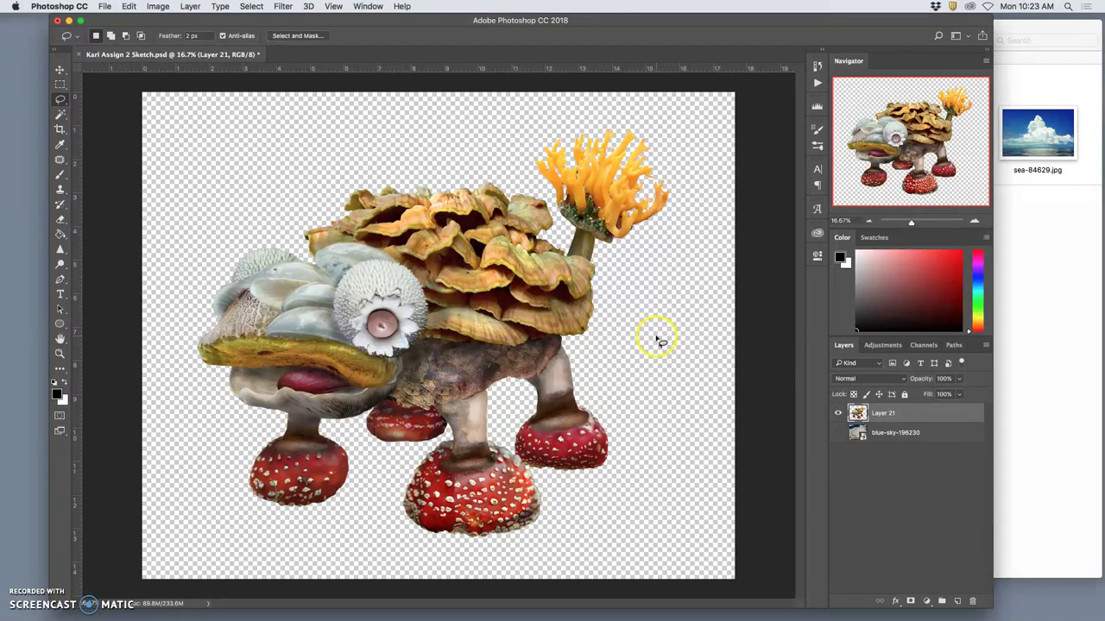
# Step: Select the creature's outline via Magic Wand and Select > Inverse, then hide Layer 21 and activate the clouds
pyautogui.click(60, 113)
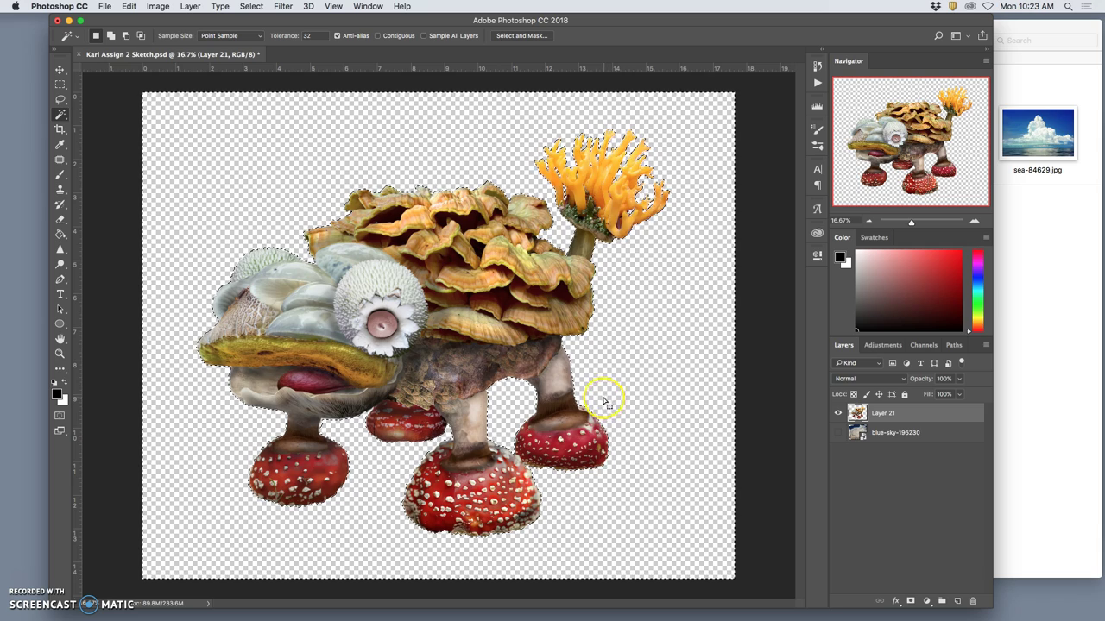
pyautogui.click(837, 434)
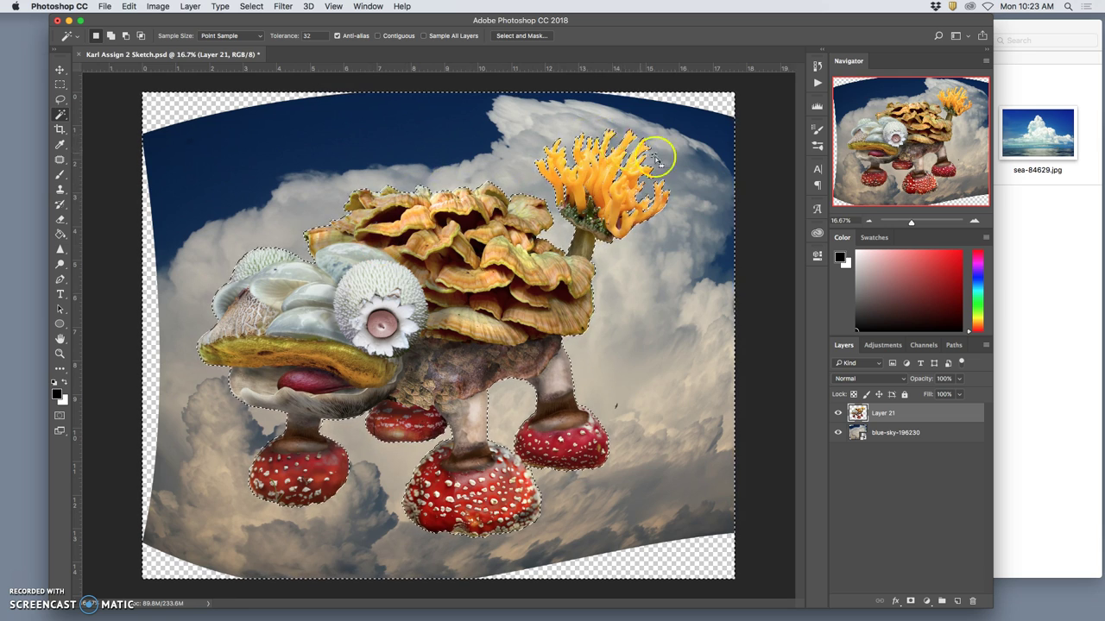
pyautogui.click(252, 6)
pyautogui.click(263, 52)
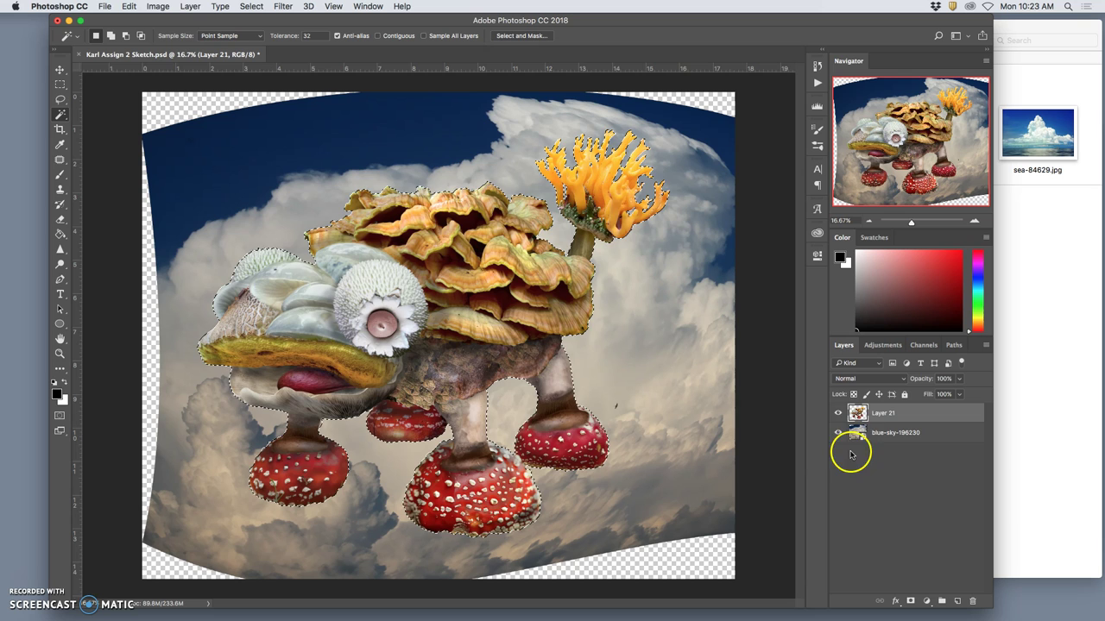
pyautogui.click(837, 412)
pyautogui.click(898, 434)
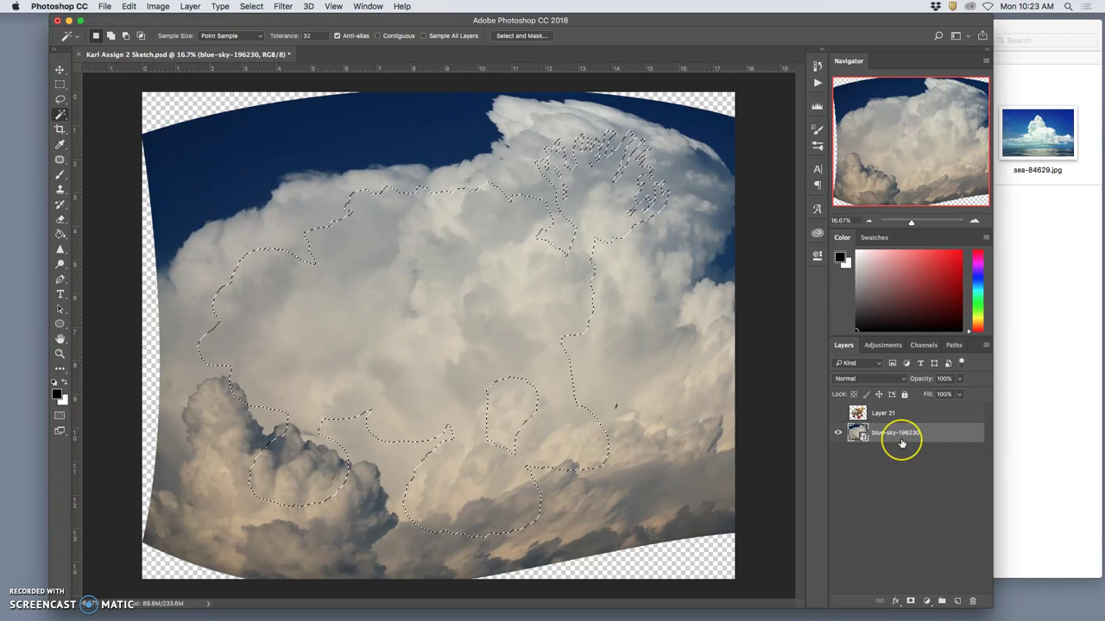
# Step: Copy the creature-shaped cloud selection to Layer 22 with Cmd+J and hide blue-sky-196230
pyautogui.click(700, 404)
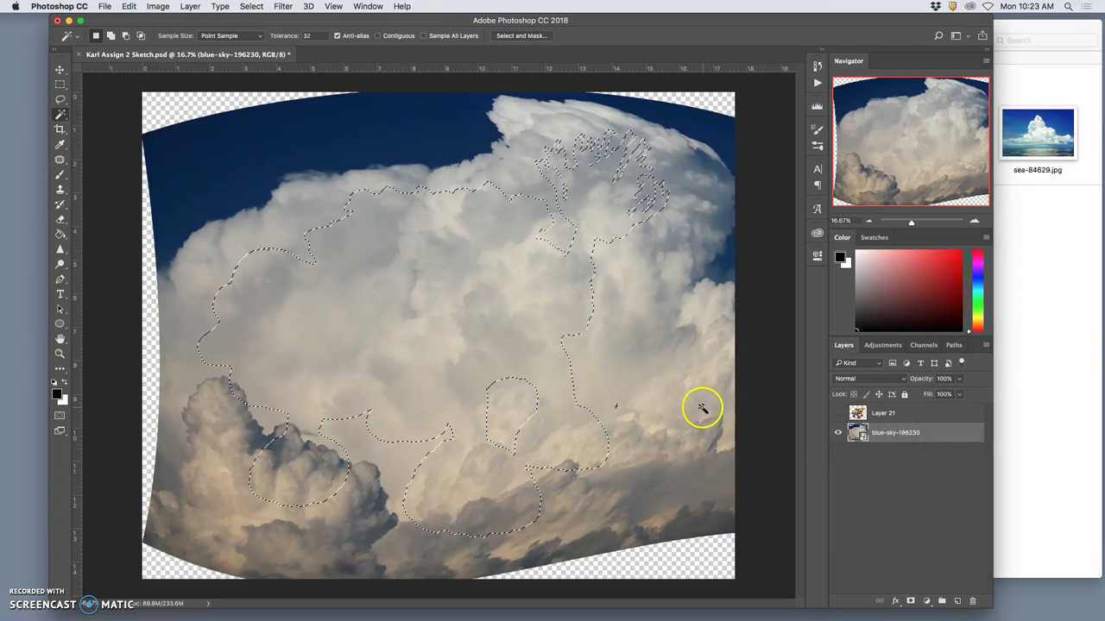
pyautogui.press('super+j')
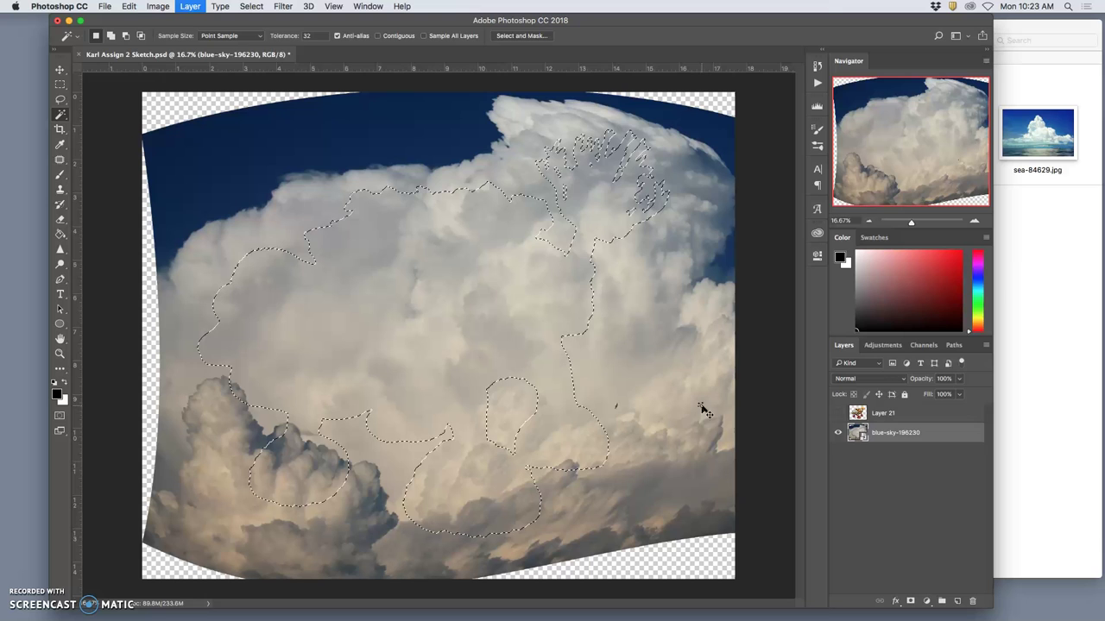
pyautogui.click(834, 453)
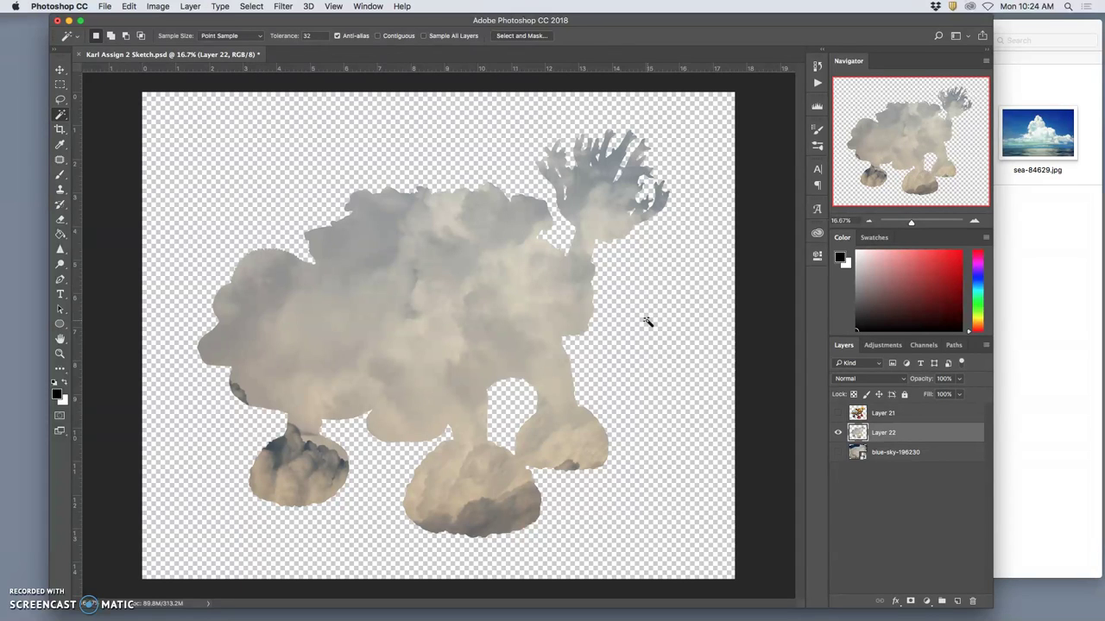
# Step: Add a new empty layer named 'sky' directly above the cloud photo layer
pyautogui.moveTo(594, 317)
pyautogui.mouseDown()
pyautogui.moveTo(544, 311)
pyautogui.moveTo(540, 295)
pyautogui.mouseUp()
pyautogui.moveTo(932, 457); pyautogui.dragTo(963, 606)
pyautogui.click(959, 603)
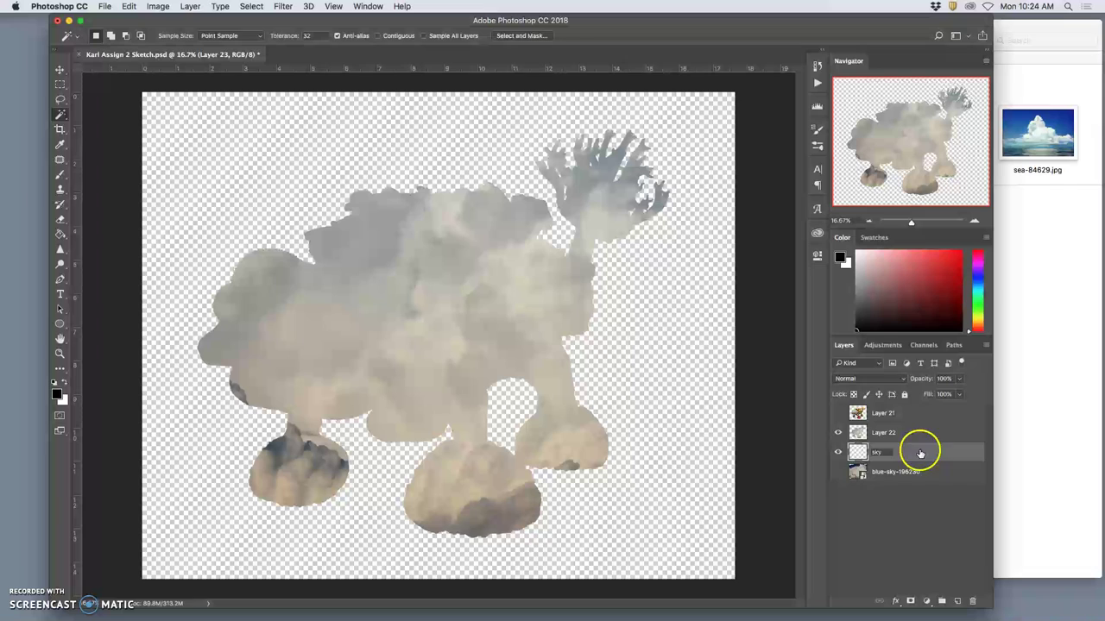
pyautogui.press('Return')
# Step: Give the sky layer a Blue colour label
pyautogui.rightClick(839, 451)
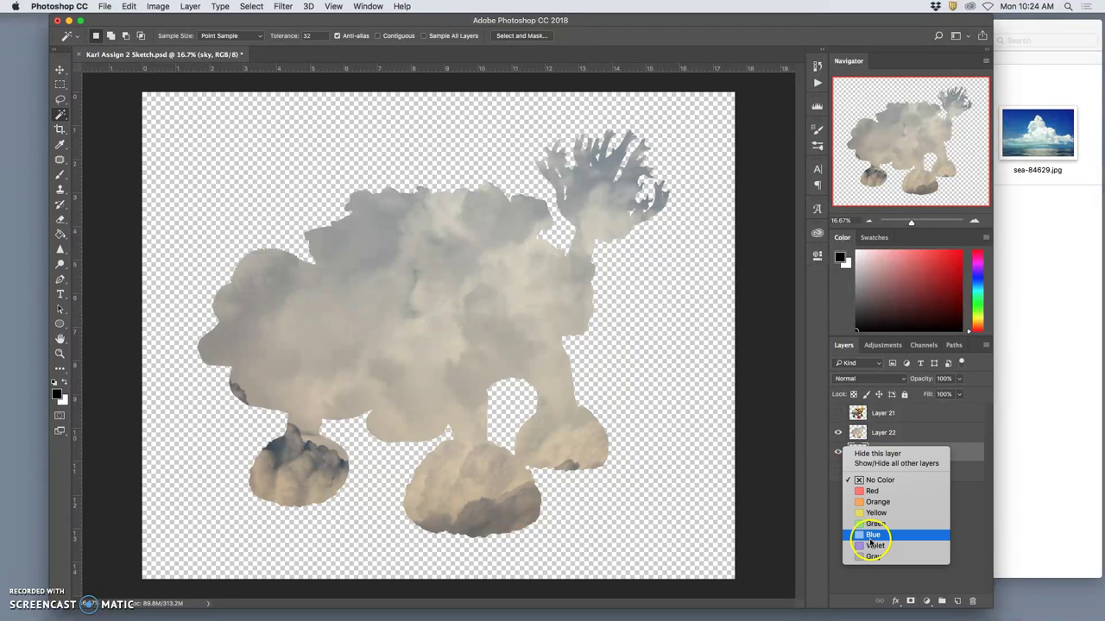
pyautogui.click(946, 480)
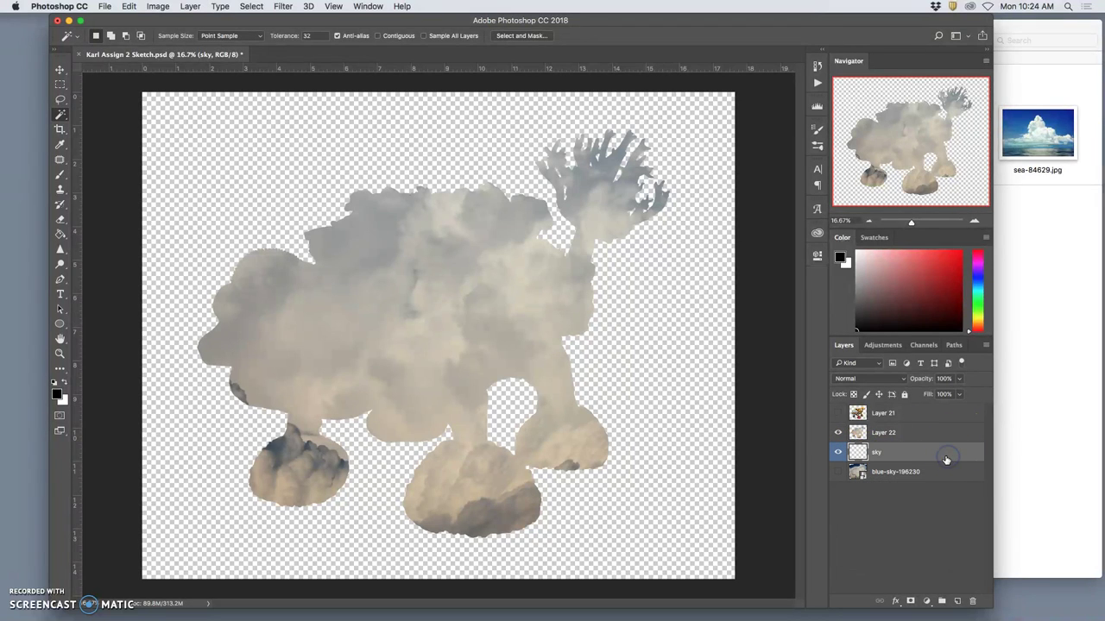
pyautogui.click(943, 458)
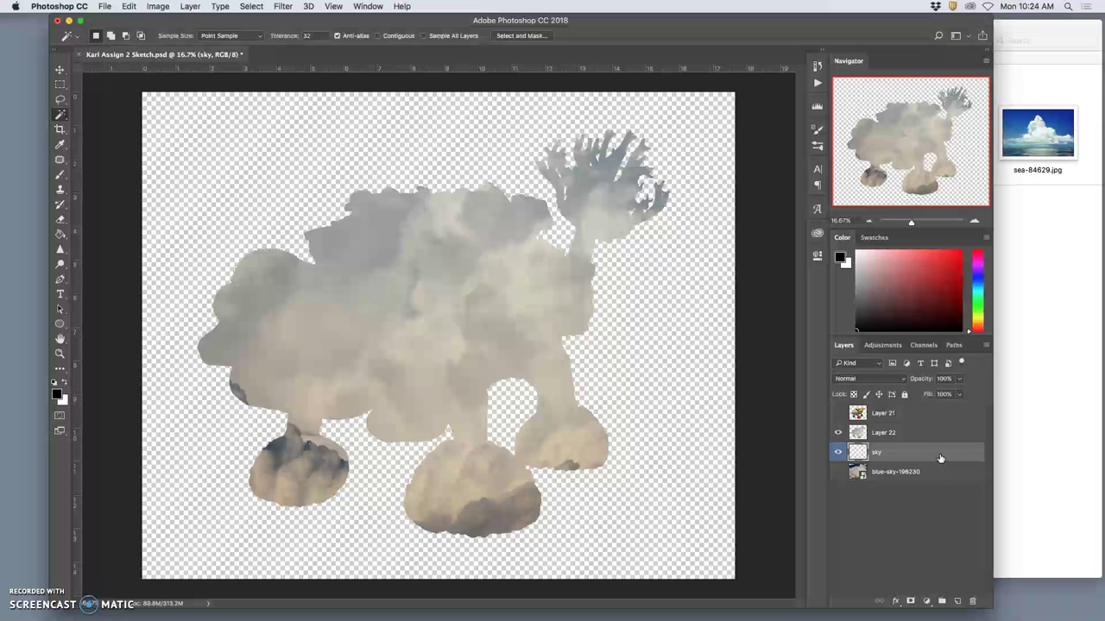
pyautogui.click(383, 246)
# Step: With the Brush tool, set a mid blue colour, then paint and undo a test stroke
pyautogui.click(59, 175)
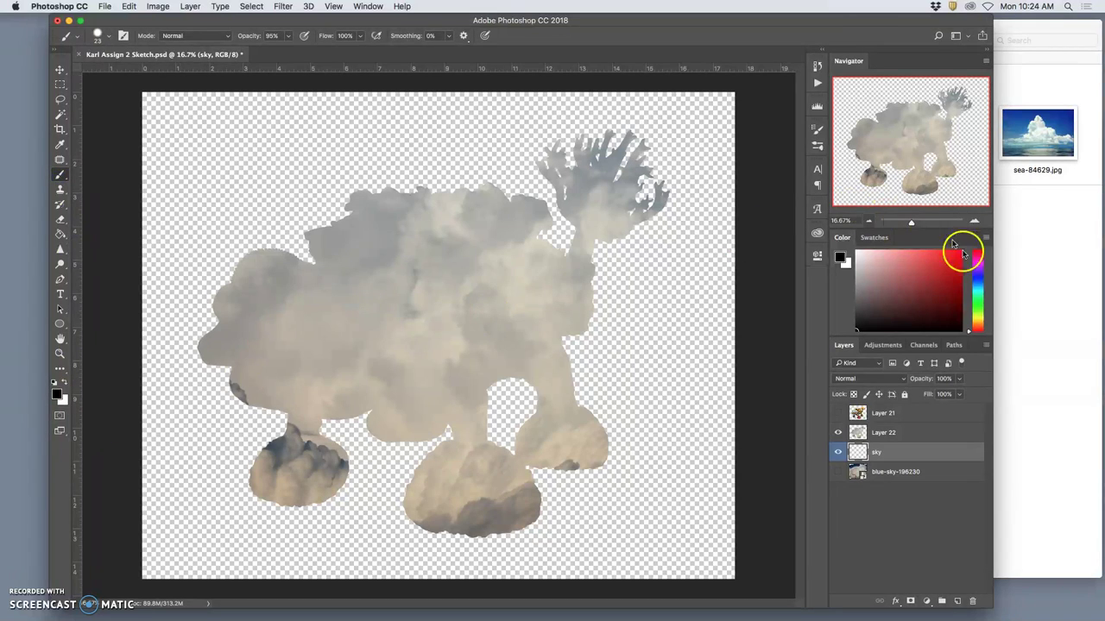
pyautogui.click(978, 283)
pyautogui.click(943, 277)
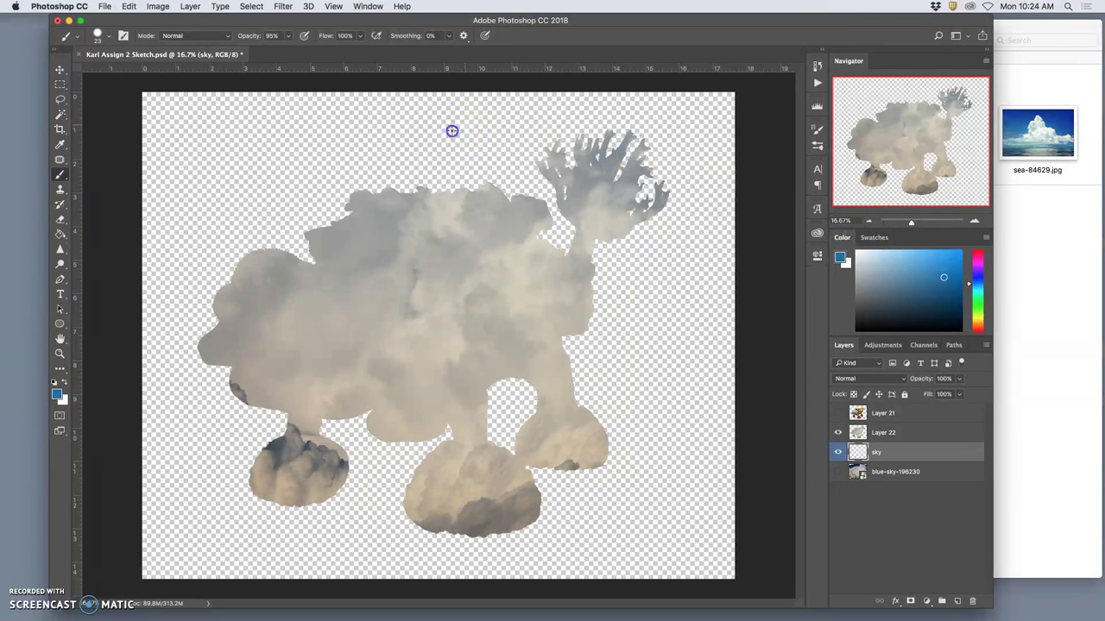
pyautogui.moveTo(451, 129)
pyautogui.mouseDown()
pyautogui.moveTo(483, 155)
pyautogui.moveTo(417, 163)
pyautogui.moveTo(486, 149)
pyautogui.moveTo(425, 135)
pyautogui.moveTo(472, 143)
pyautogui.moveTo(434, 165)
pyautogui.moveTo(494, 169)
pyautogui.moveTo(457, 166)
pyautogui.mouseUp()
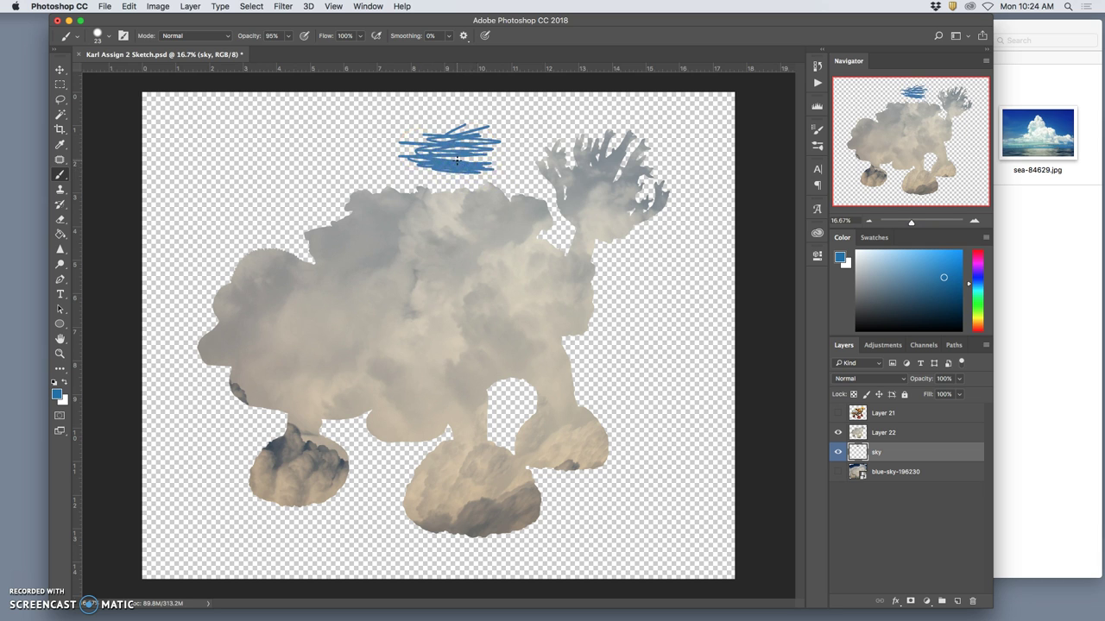
pyautogui.press('super+z')
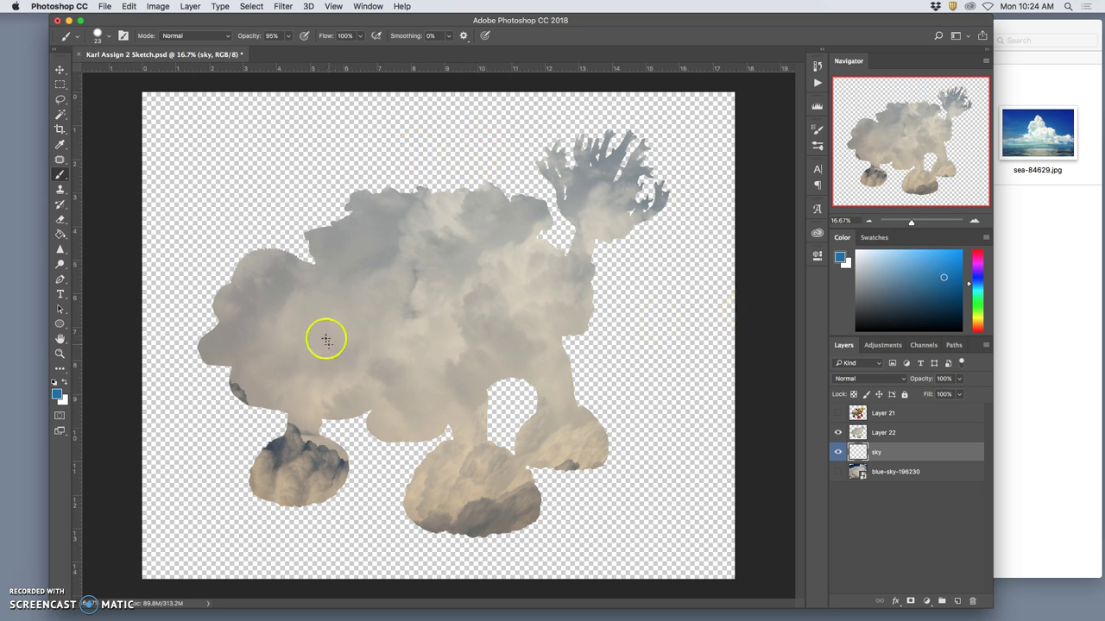